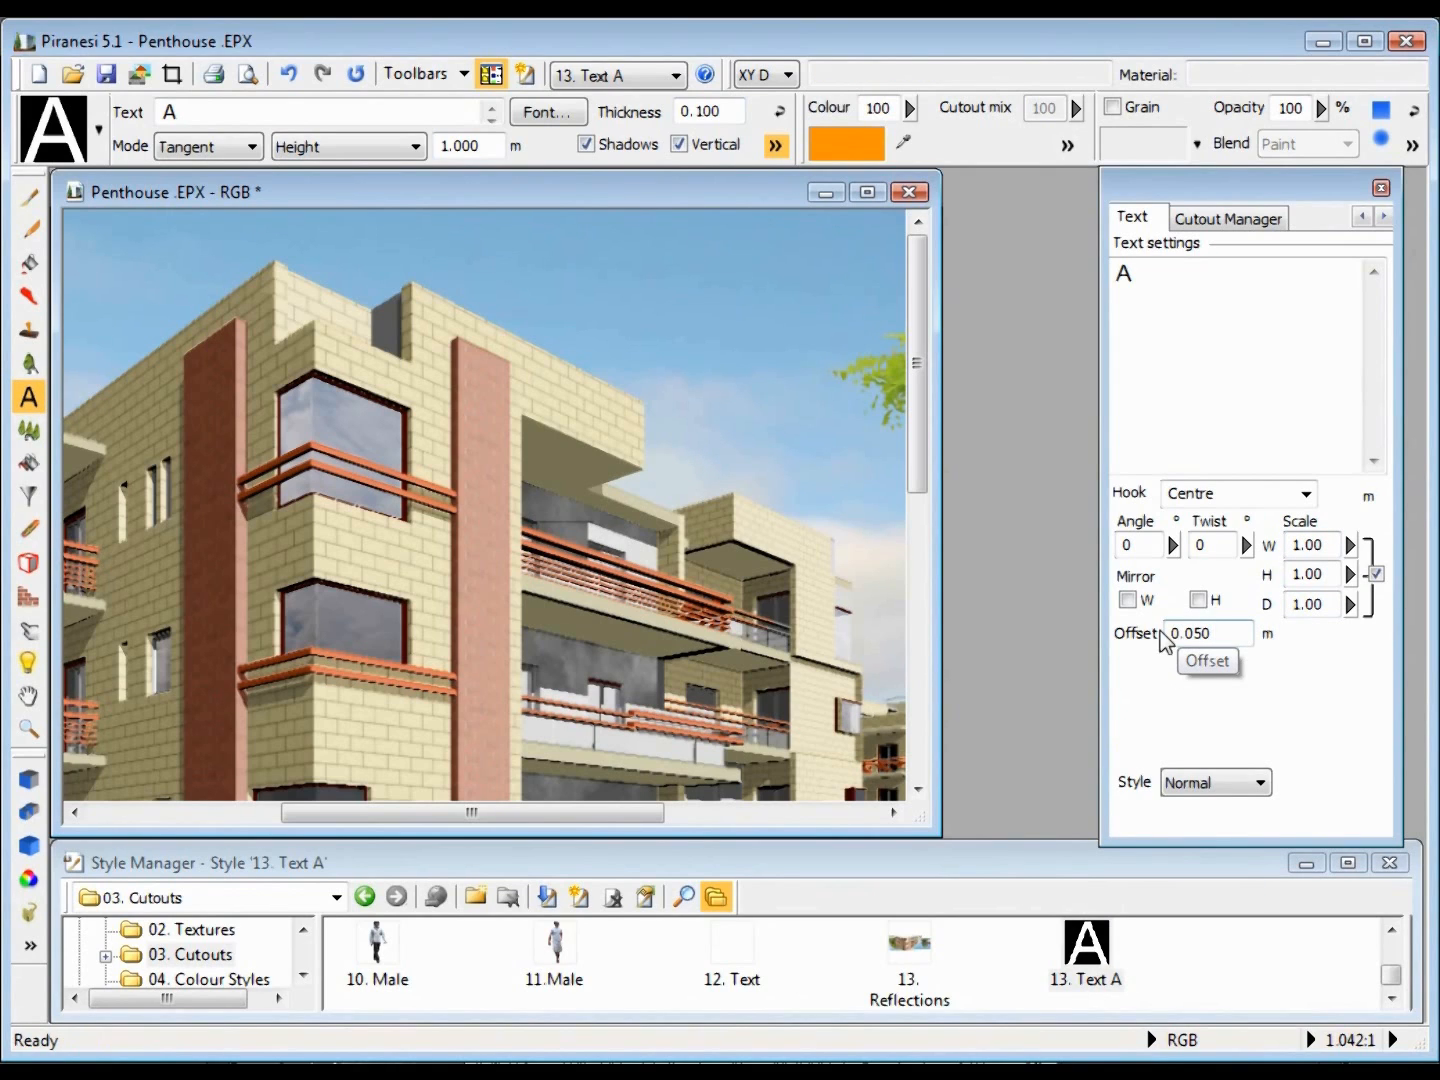
- Place the 3D letter A on the upper part of both red pillars of the building
{"action": "left_click", "coordinate": [488, 396]}
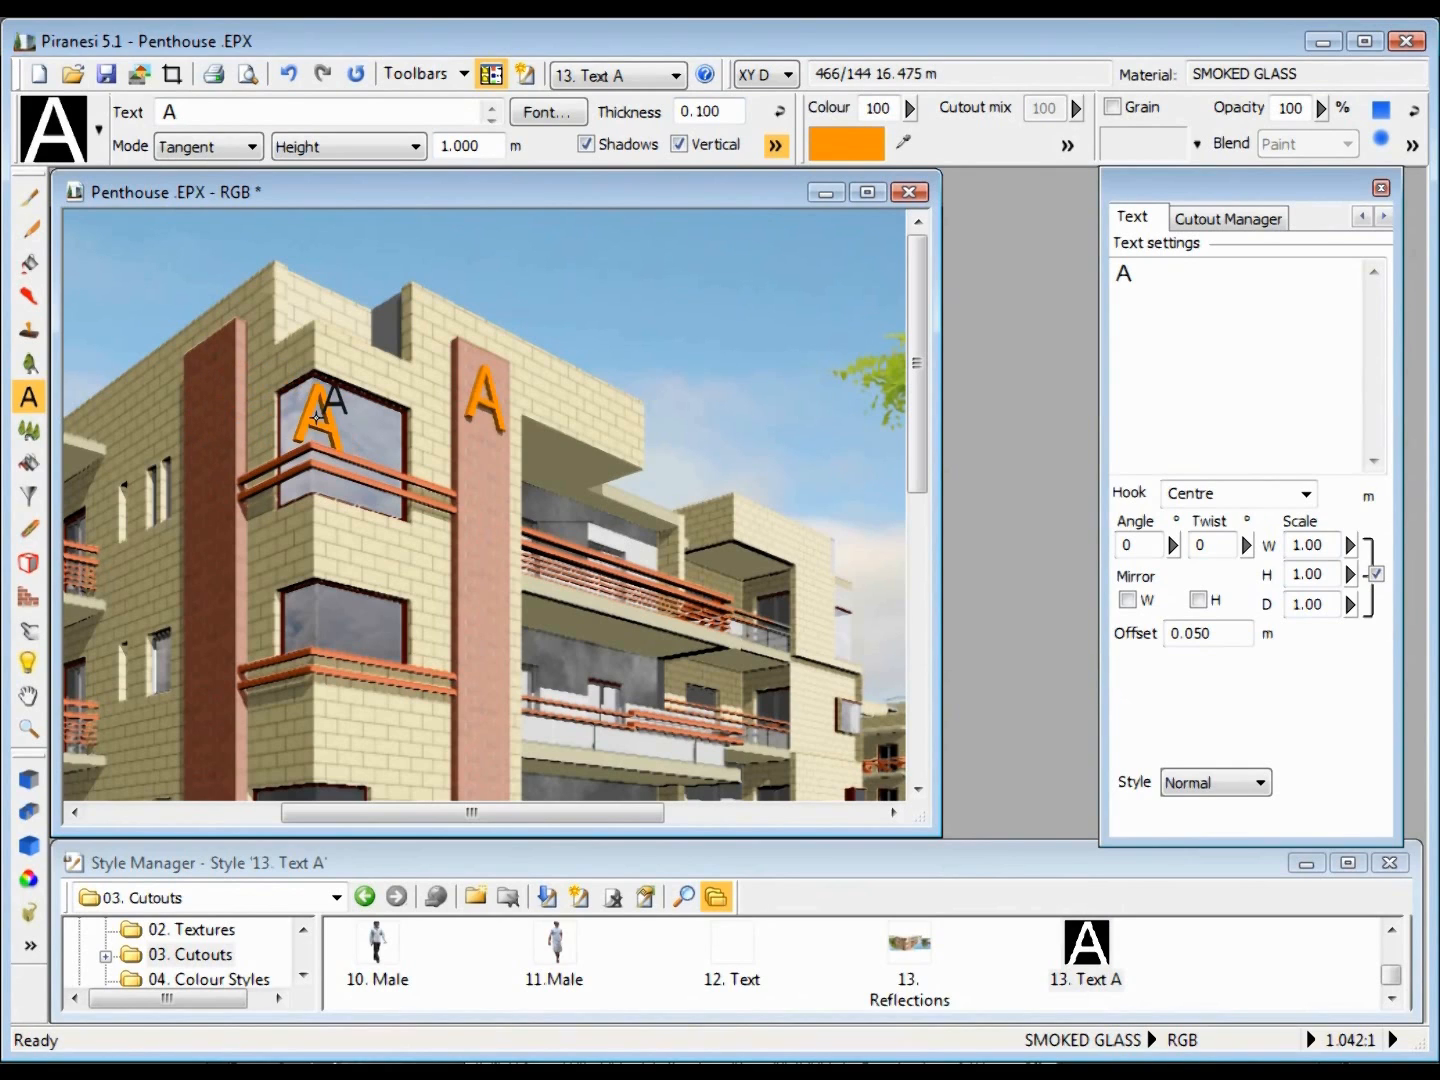
{"action": "left_click", "coordinate": [213, 391]}
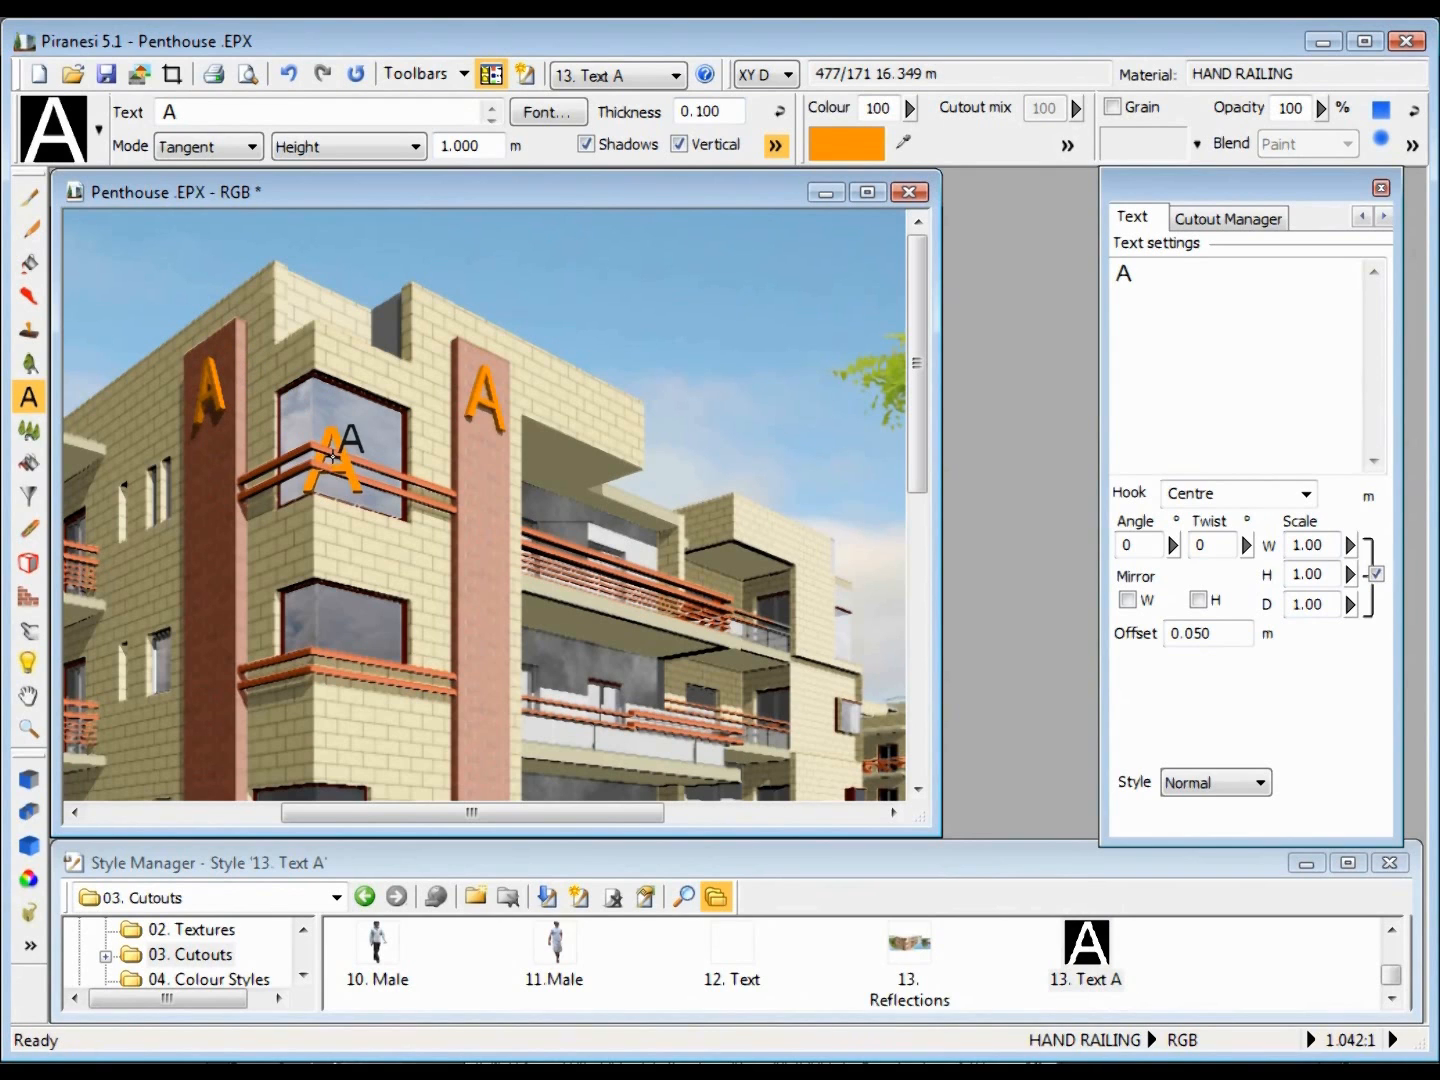
{"action": "scroll", "coordinate": [333, 455], "scroll_direction": "down", "scroll_amount": 1}
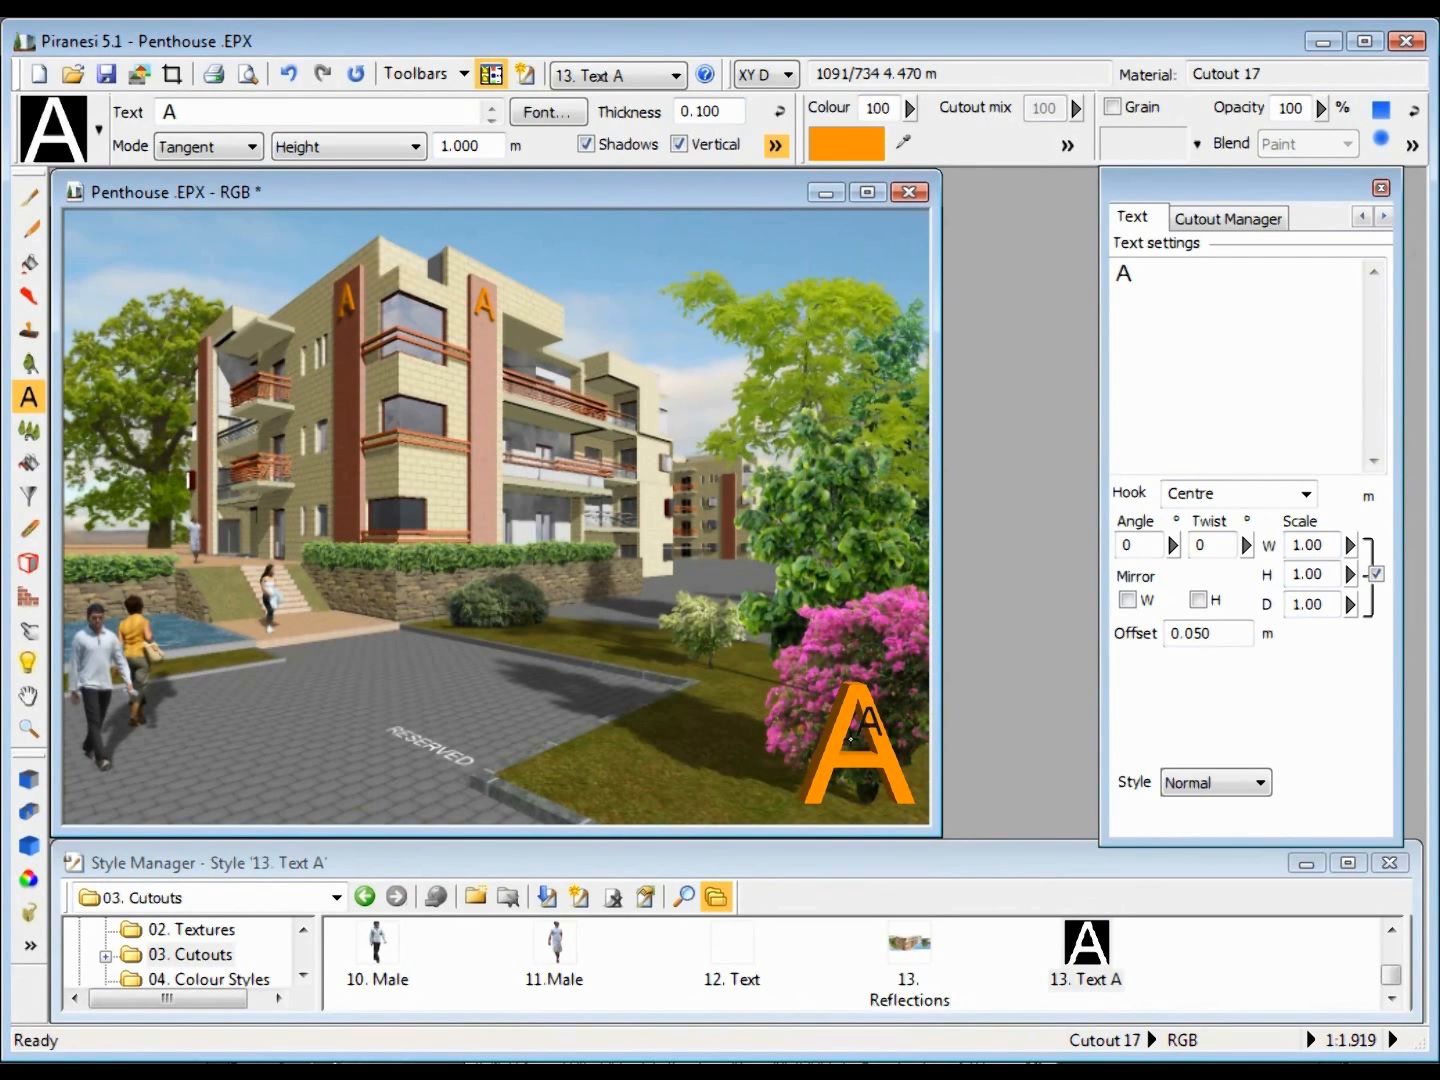
- With the Cutout tool, search the 3D Warehouse for "smart car" models
{"action": "left_click", "coordinate": [32, 363]}
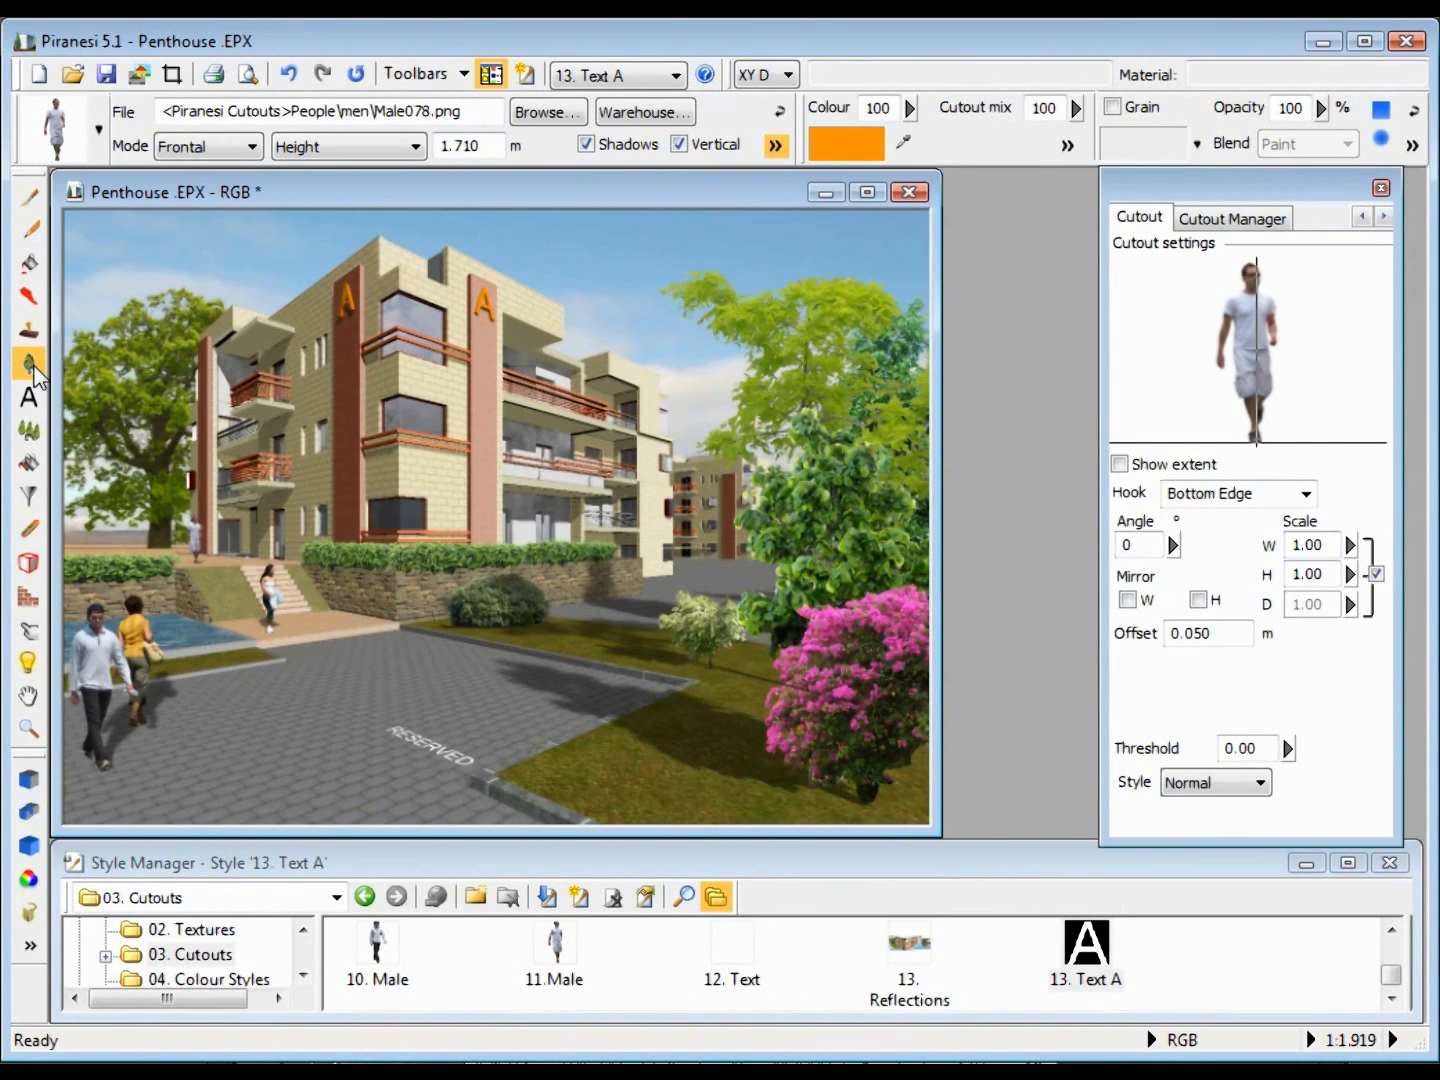
{"action": "left_click", "coordinate": [625, 109]}
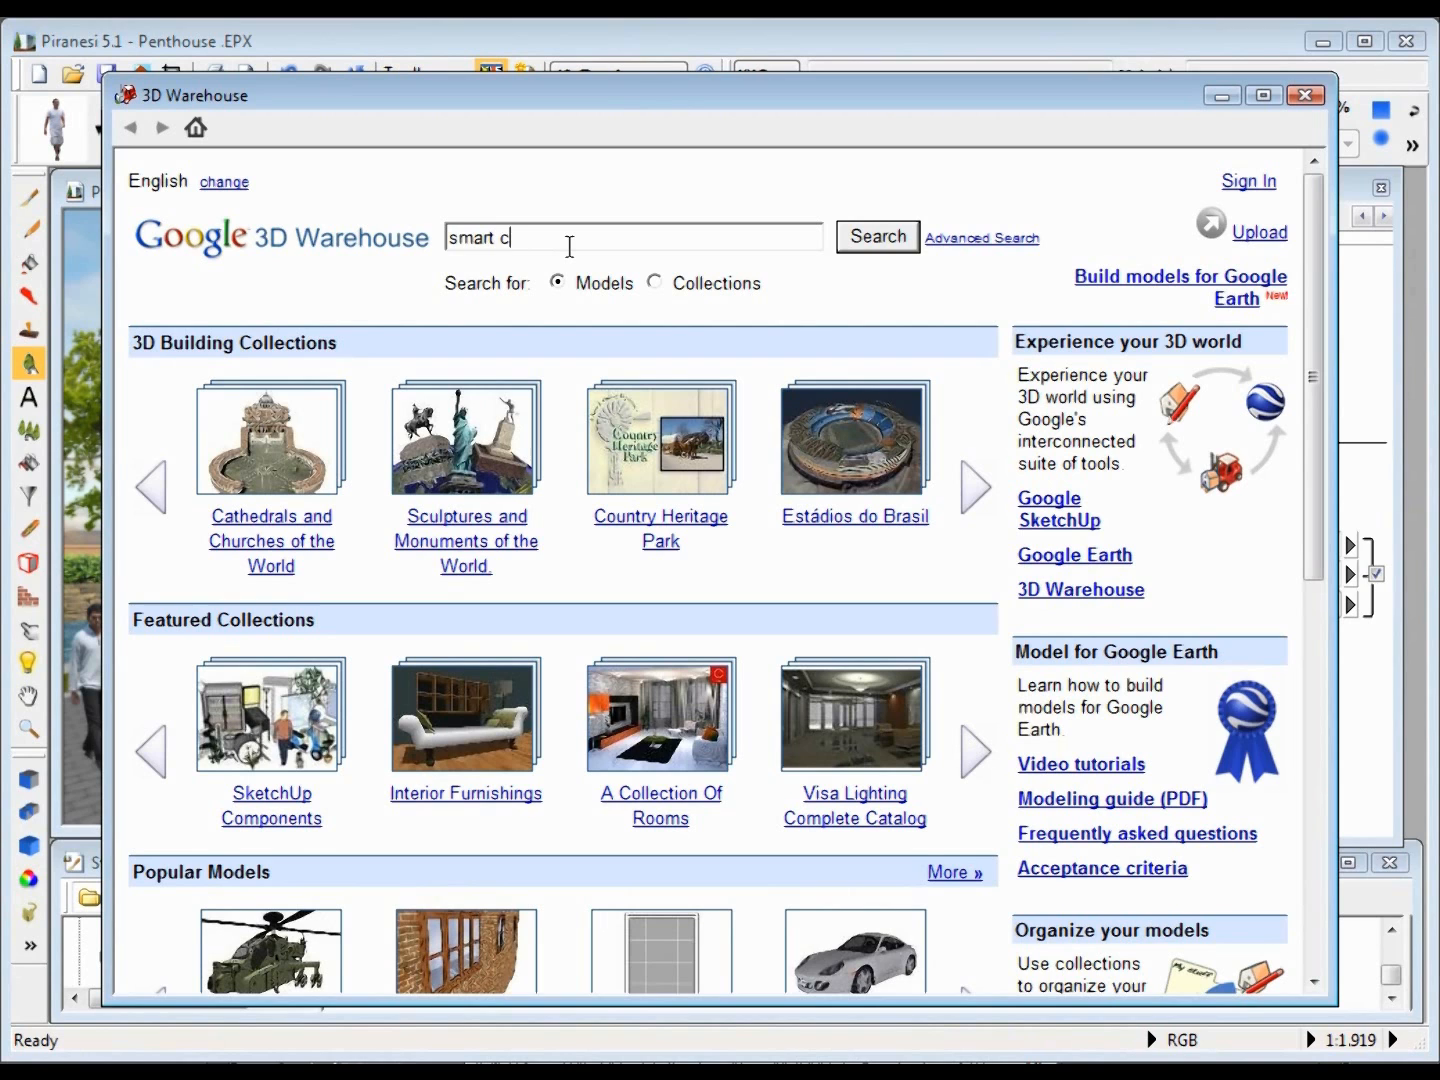
{"action": "key", "text": "Return"}
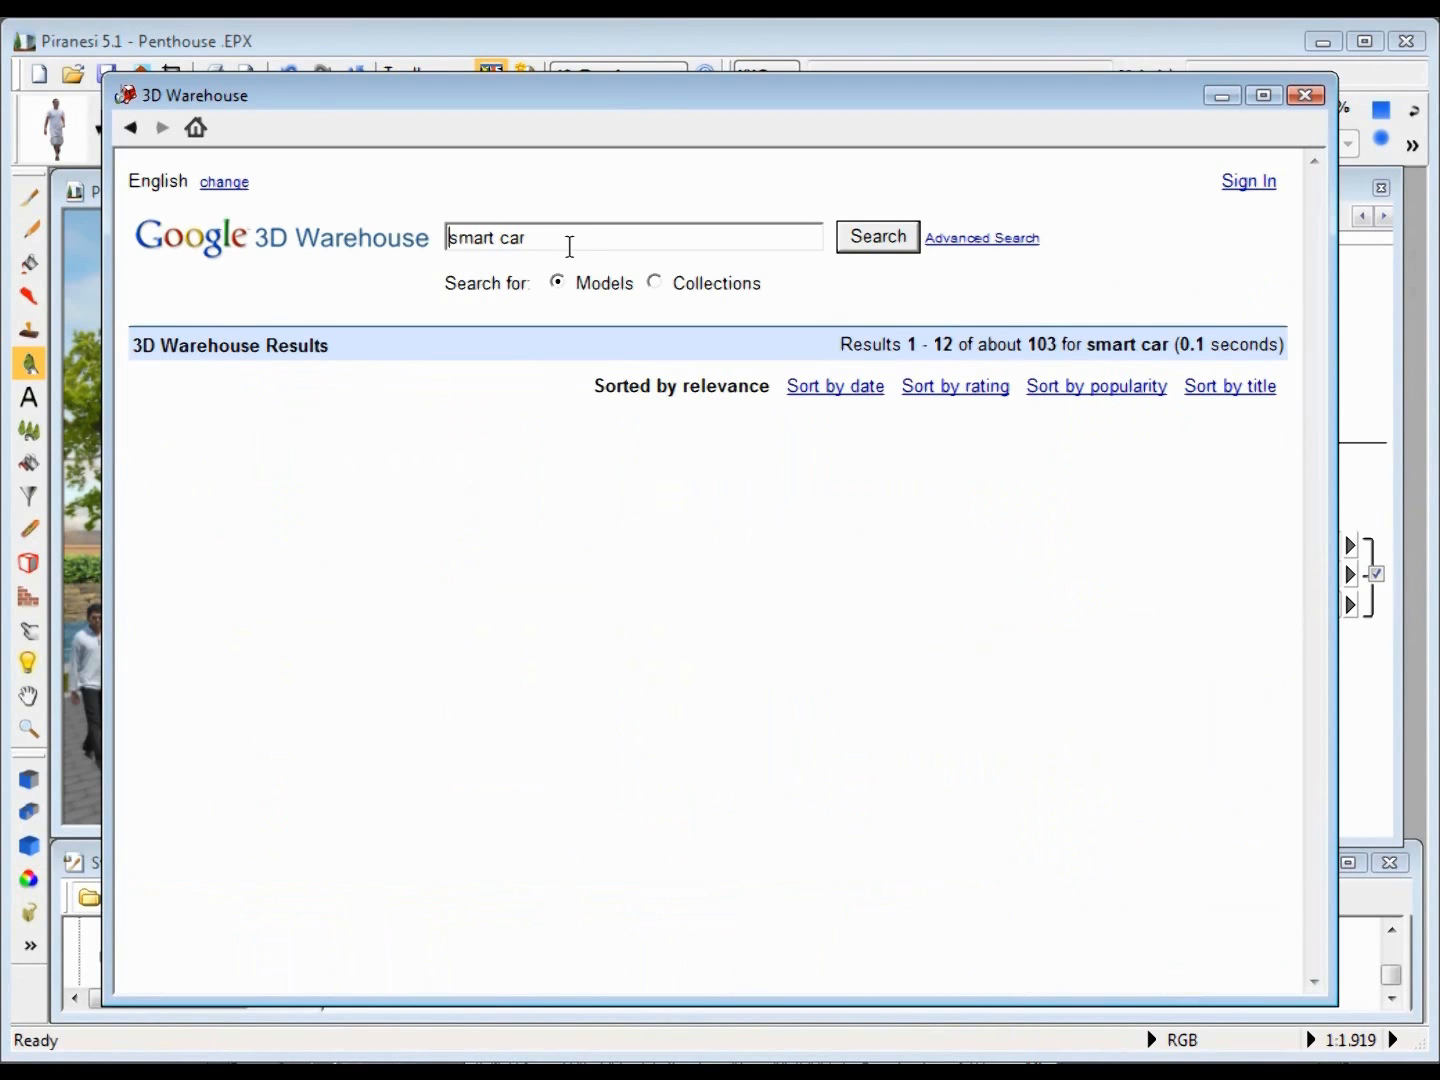
- Find the Smart Pure model on the second results page and download it as Smart_Pure.skp into the Piranesi 5.1 Demo folder
{"action": "left_click_drag", "start_coordinate": [1312, 388], "coordinate": [1313, 771]}
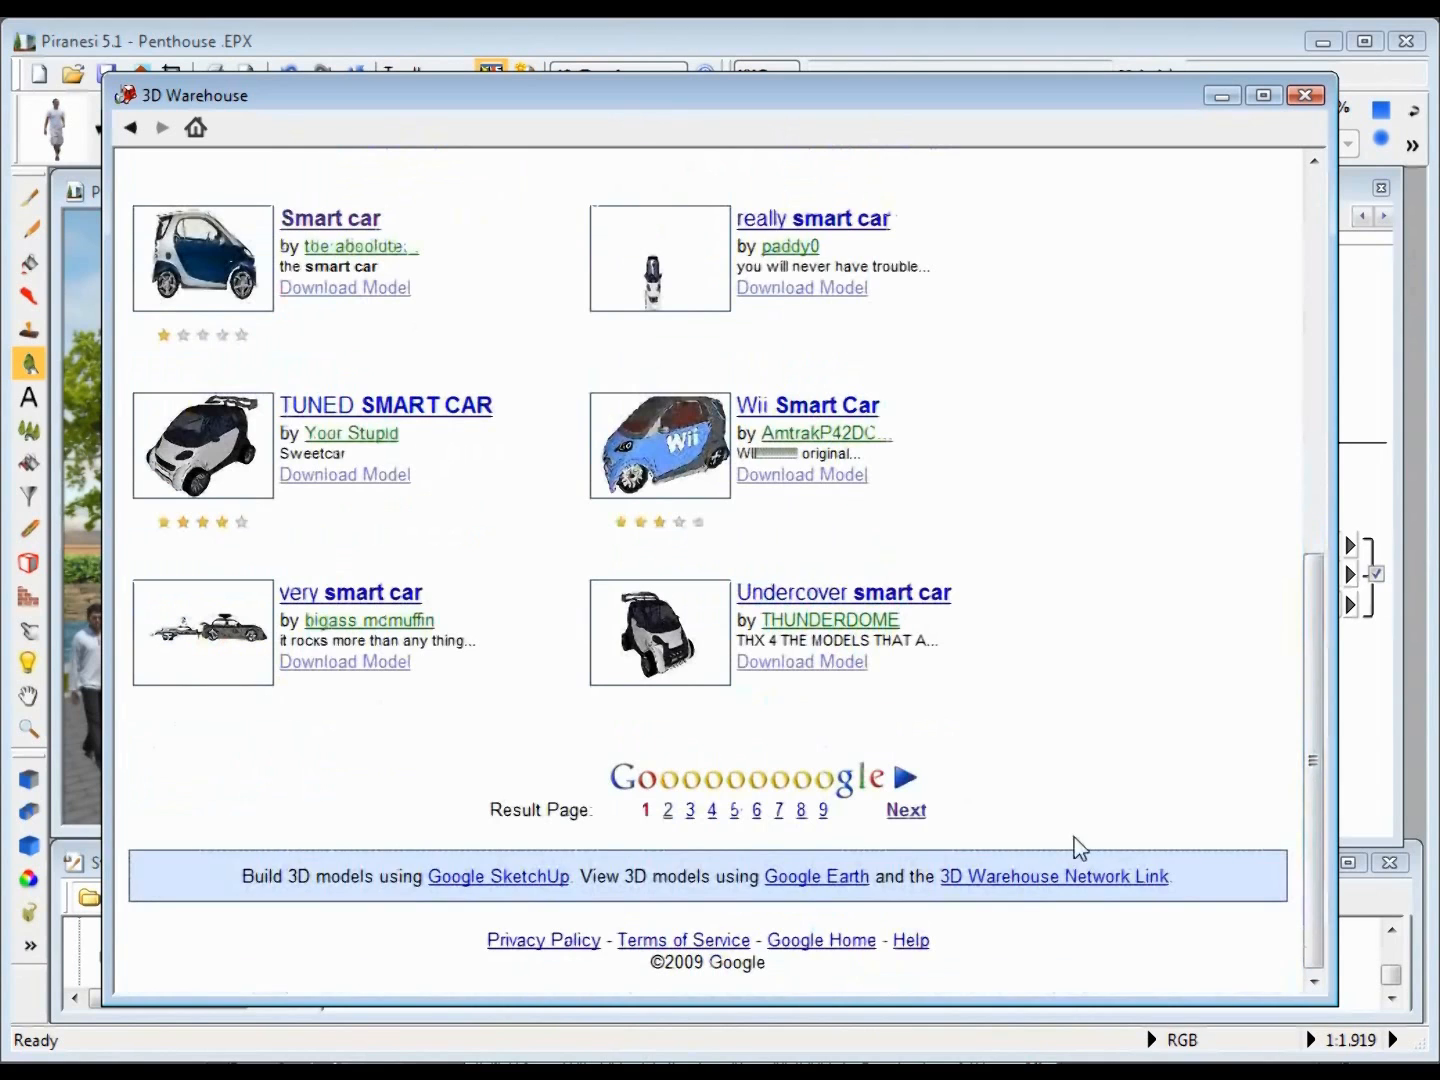
{"action": "left_click", "coordinate": [906, 810]}
{"action": "left_click_drag", "start_coordinate": [1319, 309], "coordinate": [1316, 644]}
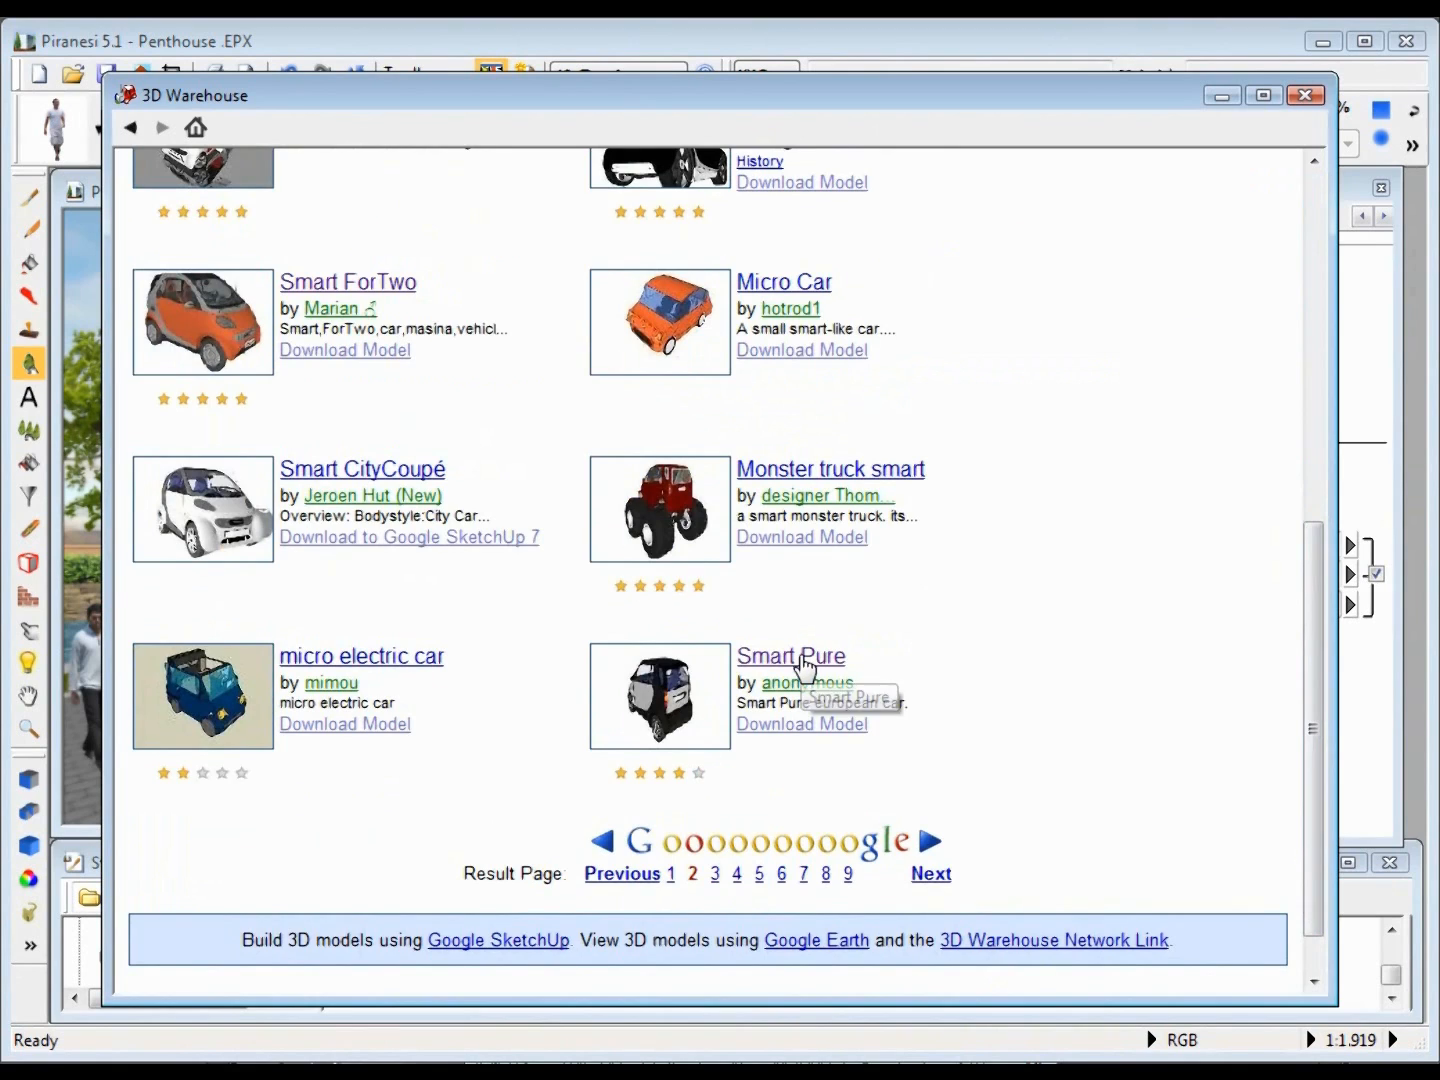
{"action": "left_click", "coordinate": [801, 656]}
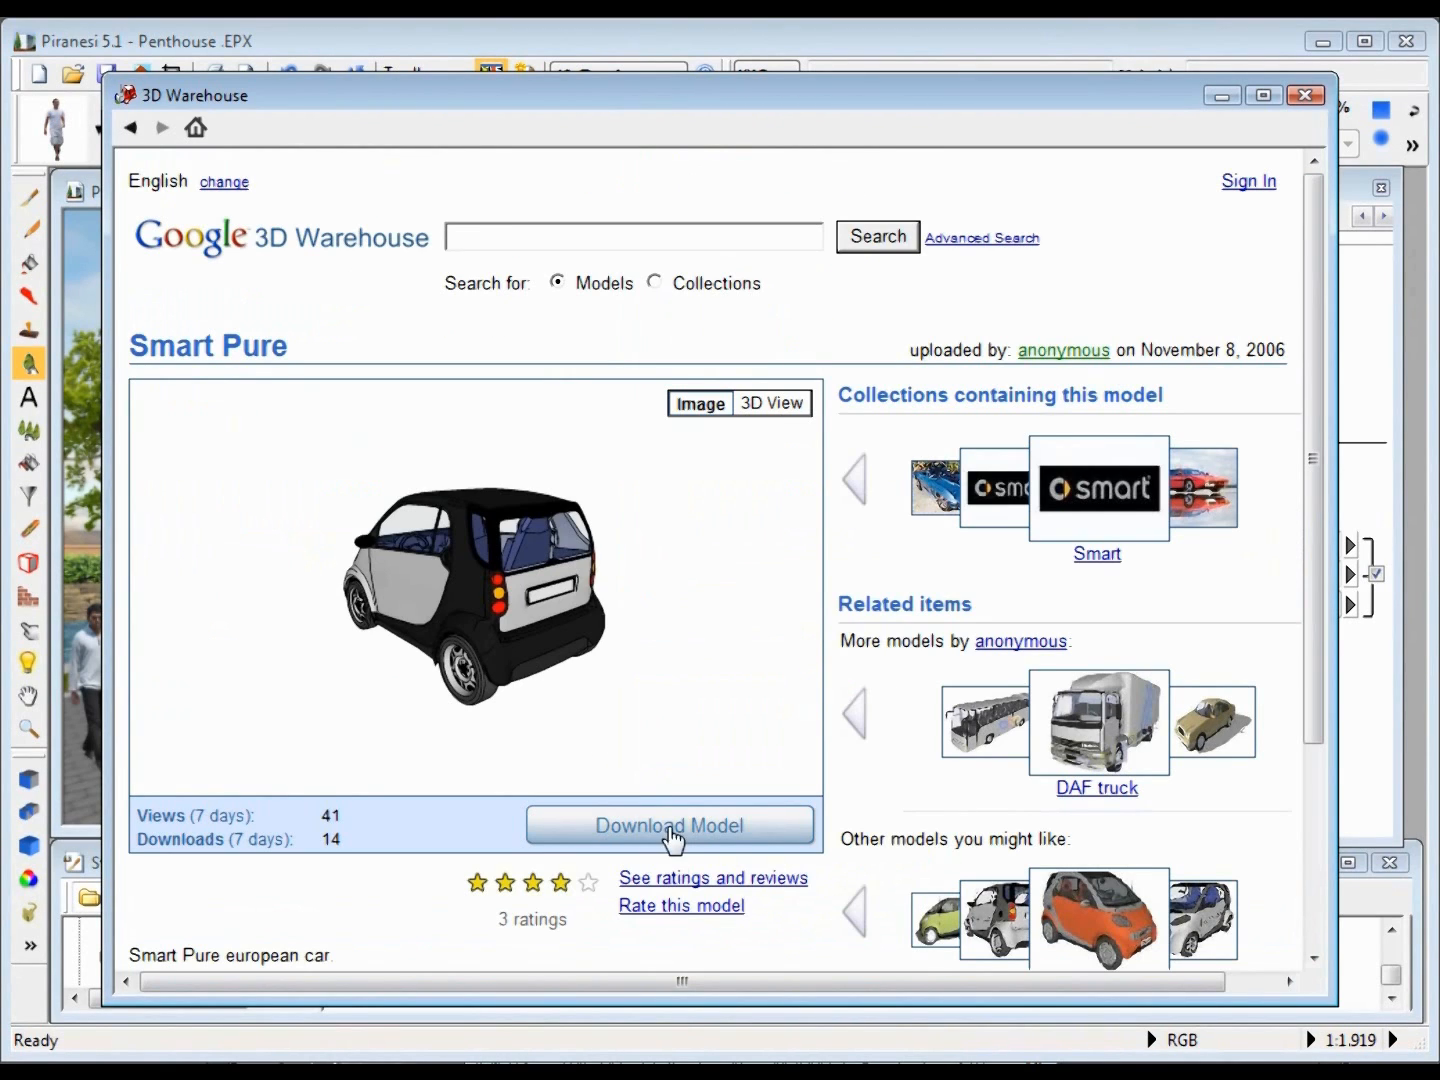
{"action": "left_click", "coordinate": [671, 831]}
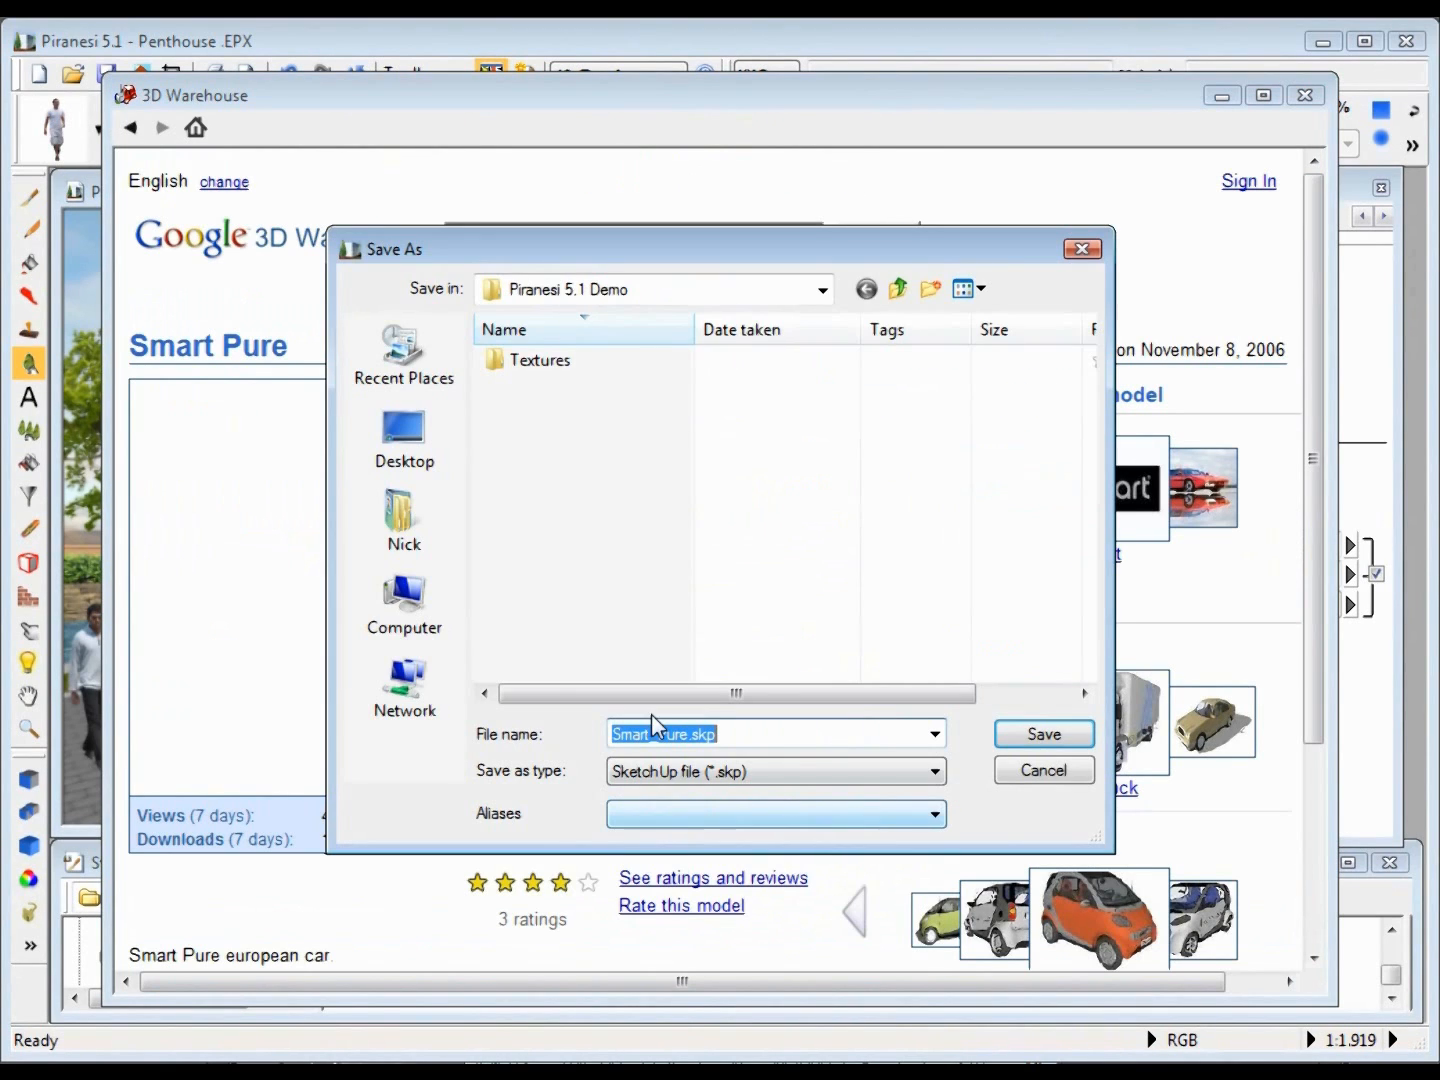
{"action": "left_click", "coordinate": [1040, 740]}
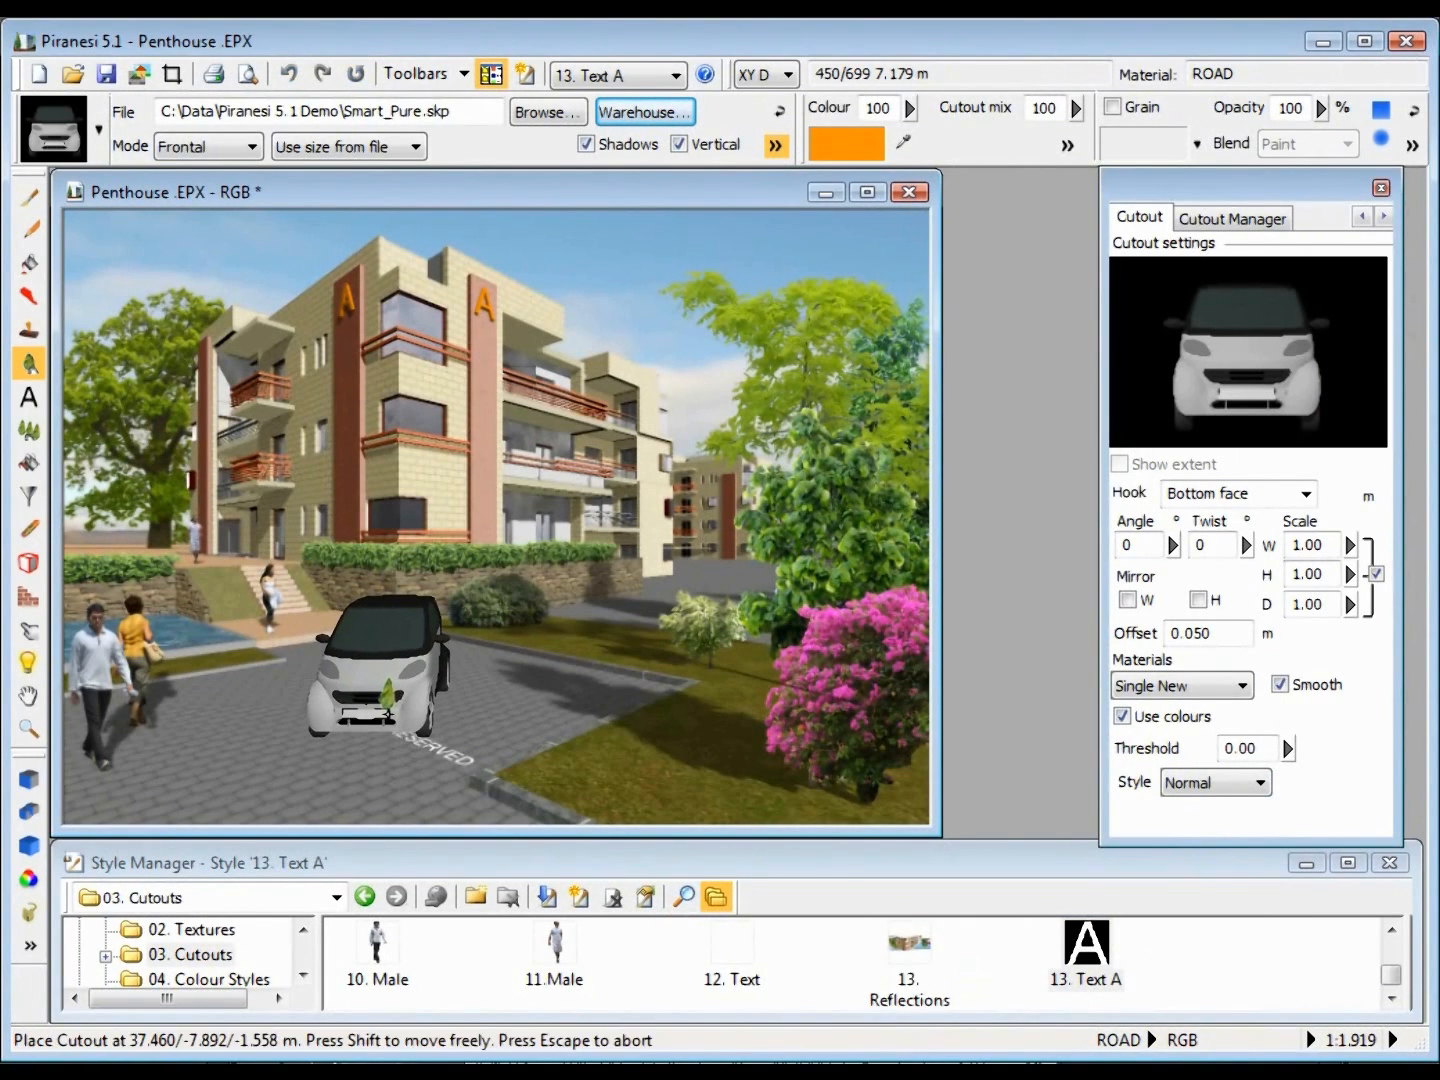
- Place the Smart car cutout on the road behind the RESERVED marking and reapply it with the Multiple New materials option
{"action": "left_click", "coordinate": [386, 705]}
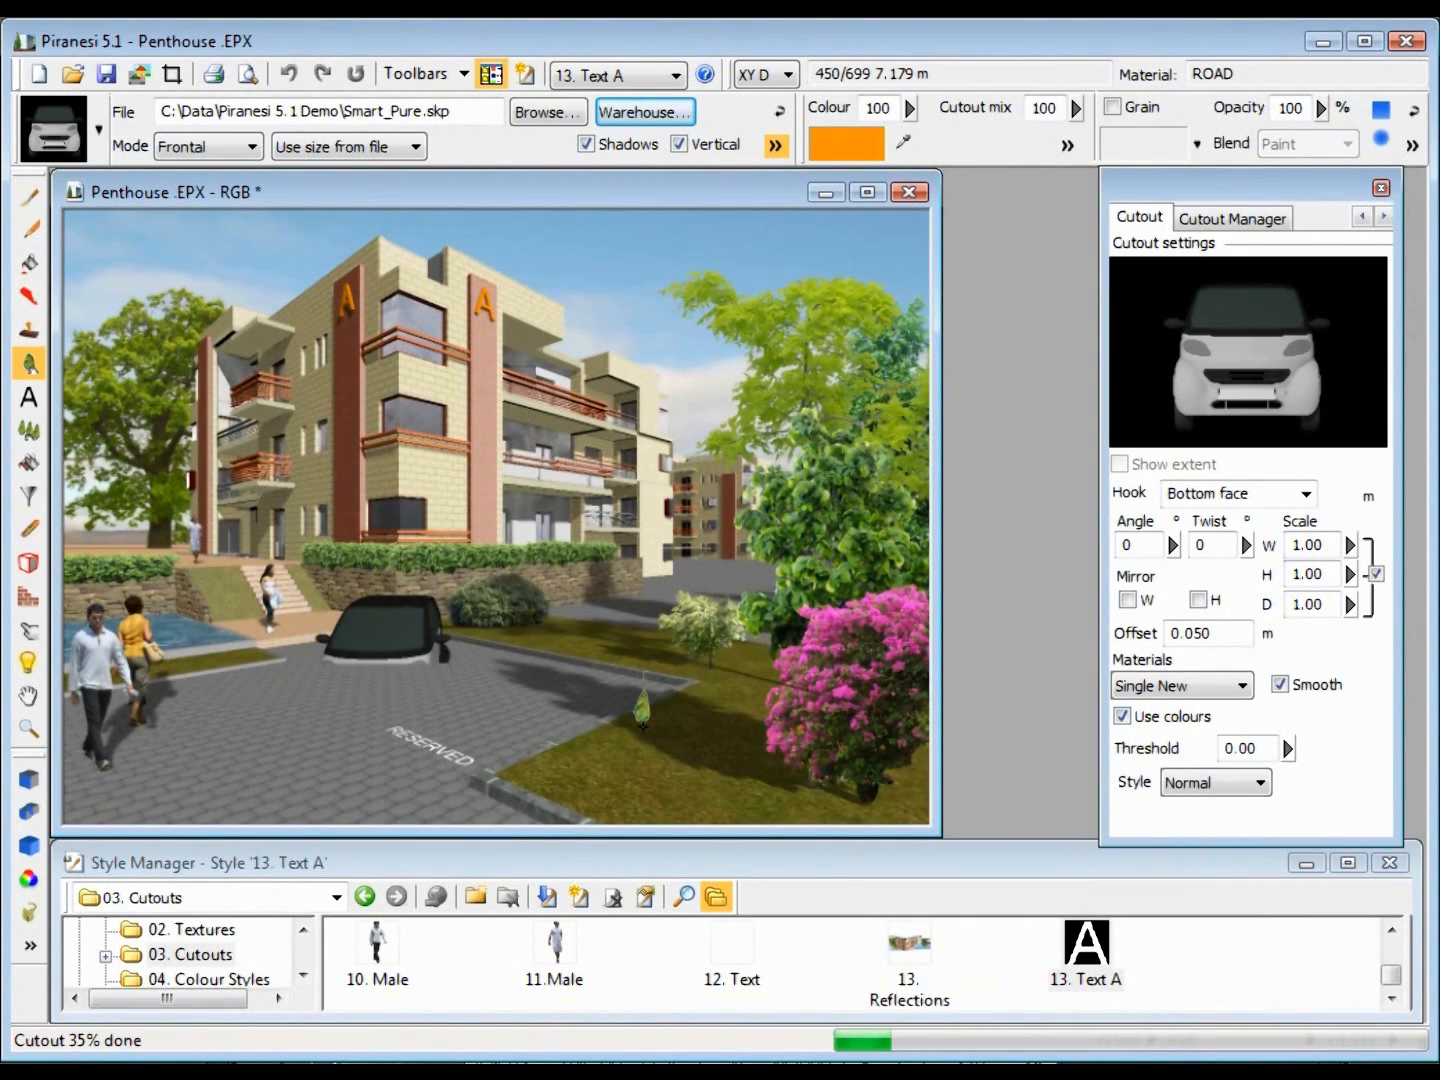
{"action": "left_click", "coordinate": [641, 708]}
{"action": "key", "text": "ctrl+z"}
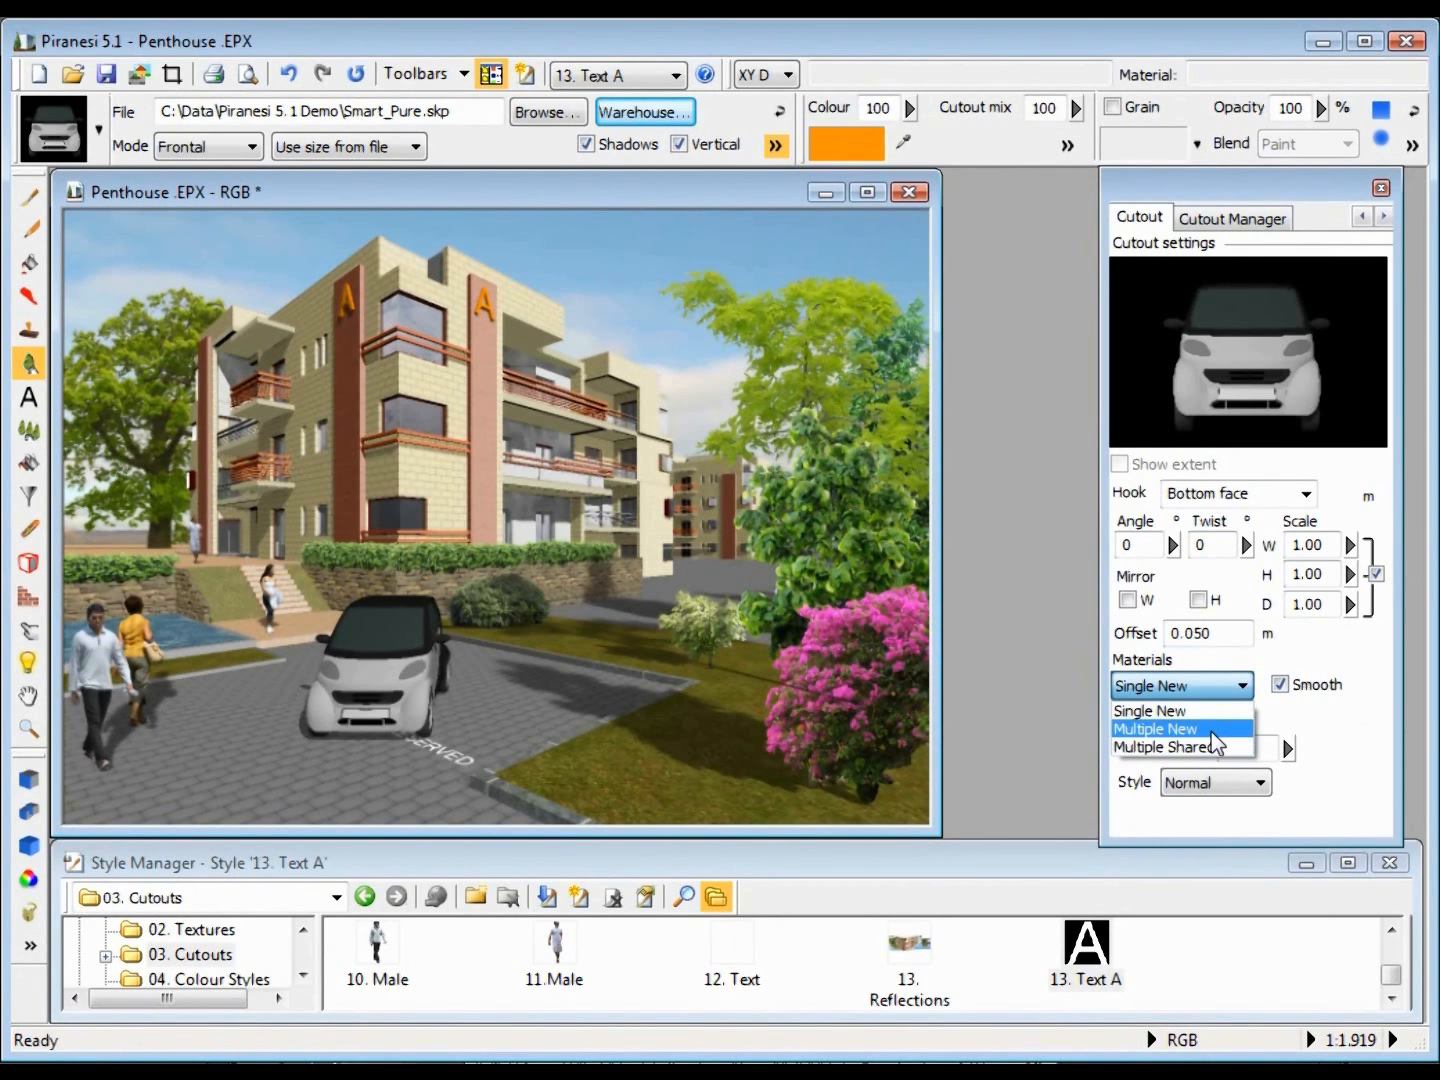
{"action": "left_click", "coordinate": [1210, 732]}
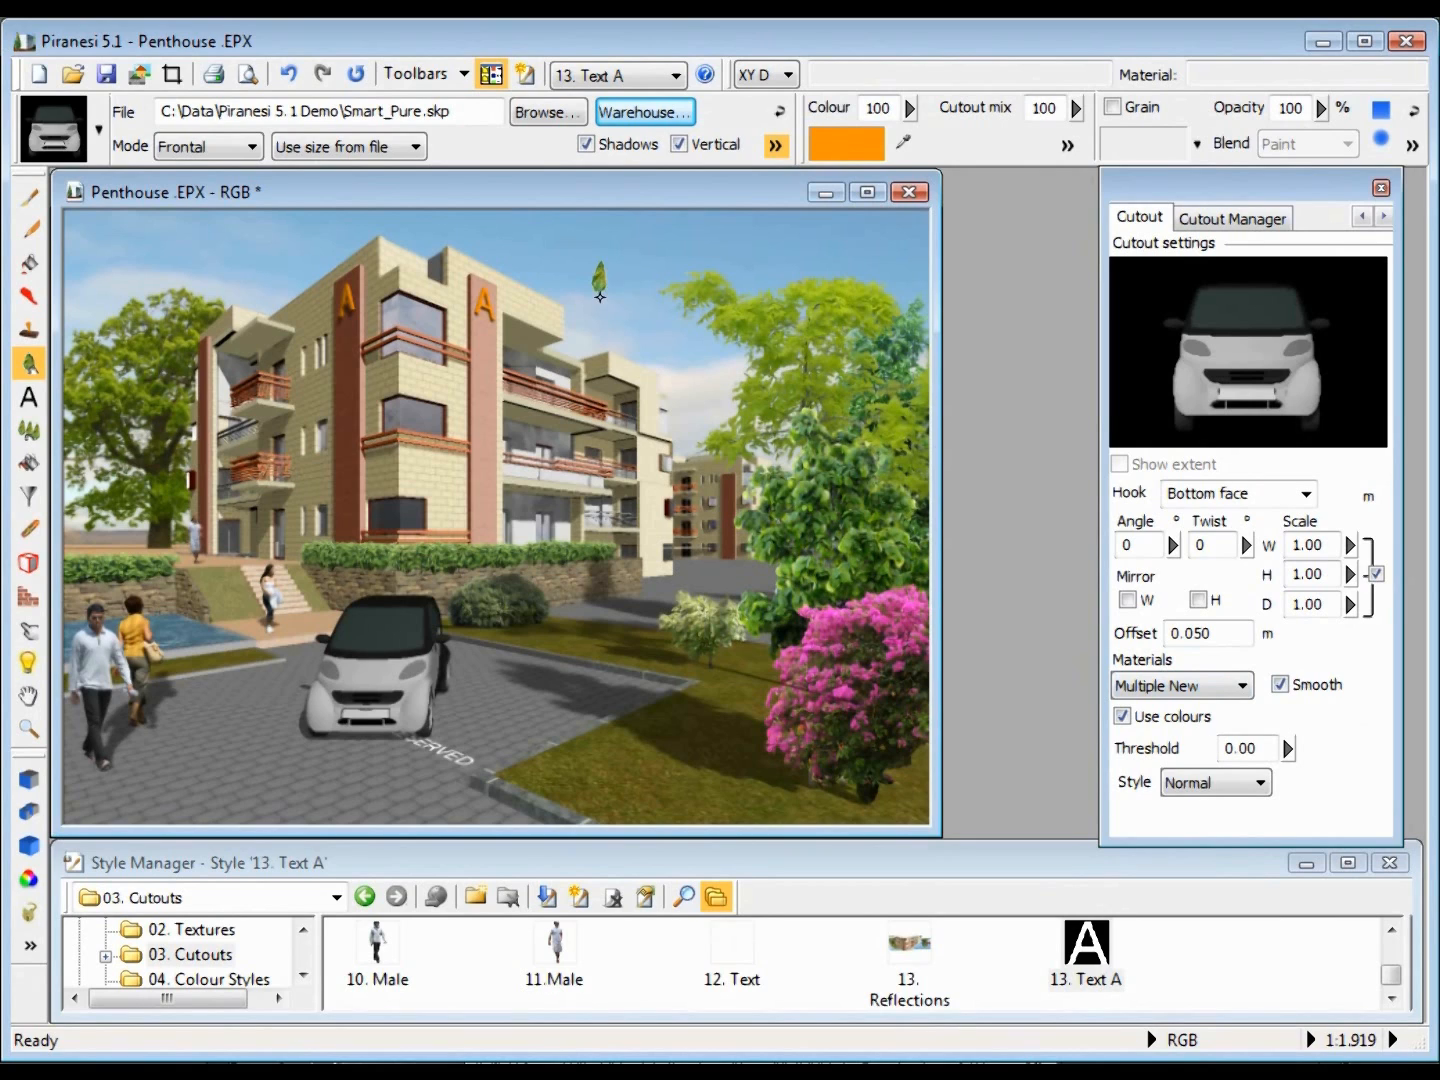
{"action": "left_click", "coordinate": [355, 72]}
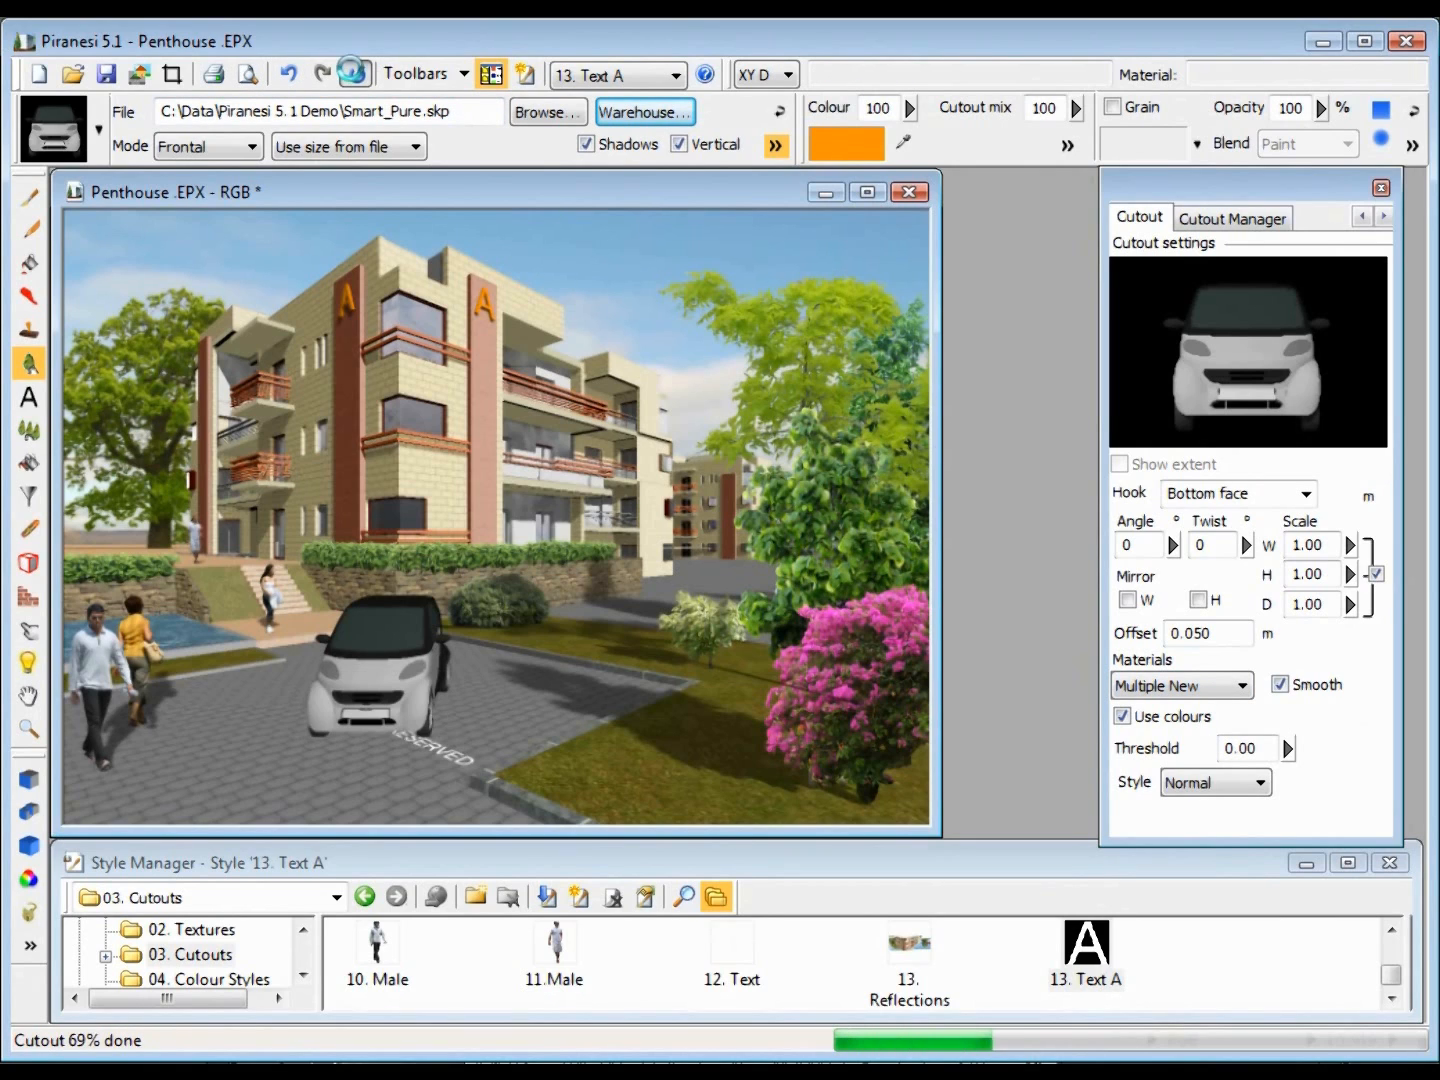
- Rotate the Smart_Pure.skp cutout to a three-quarter view and move it along the ground into the parking bay beside the lawn
{"action": "left_click", "coordinate": [1215, 217]}
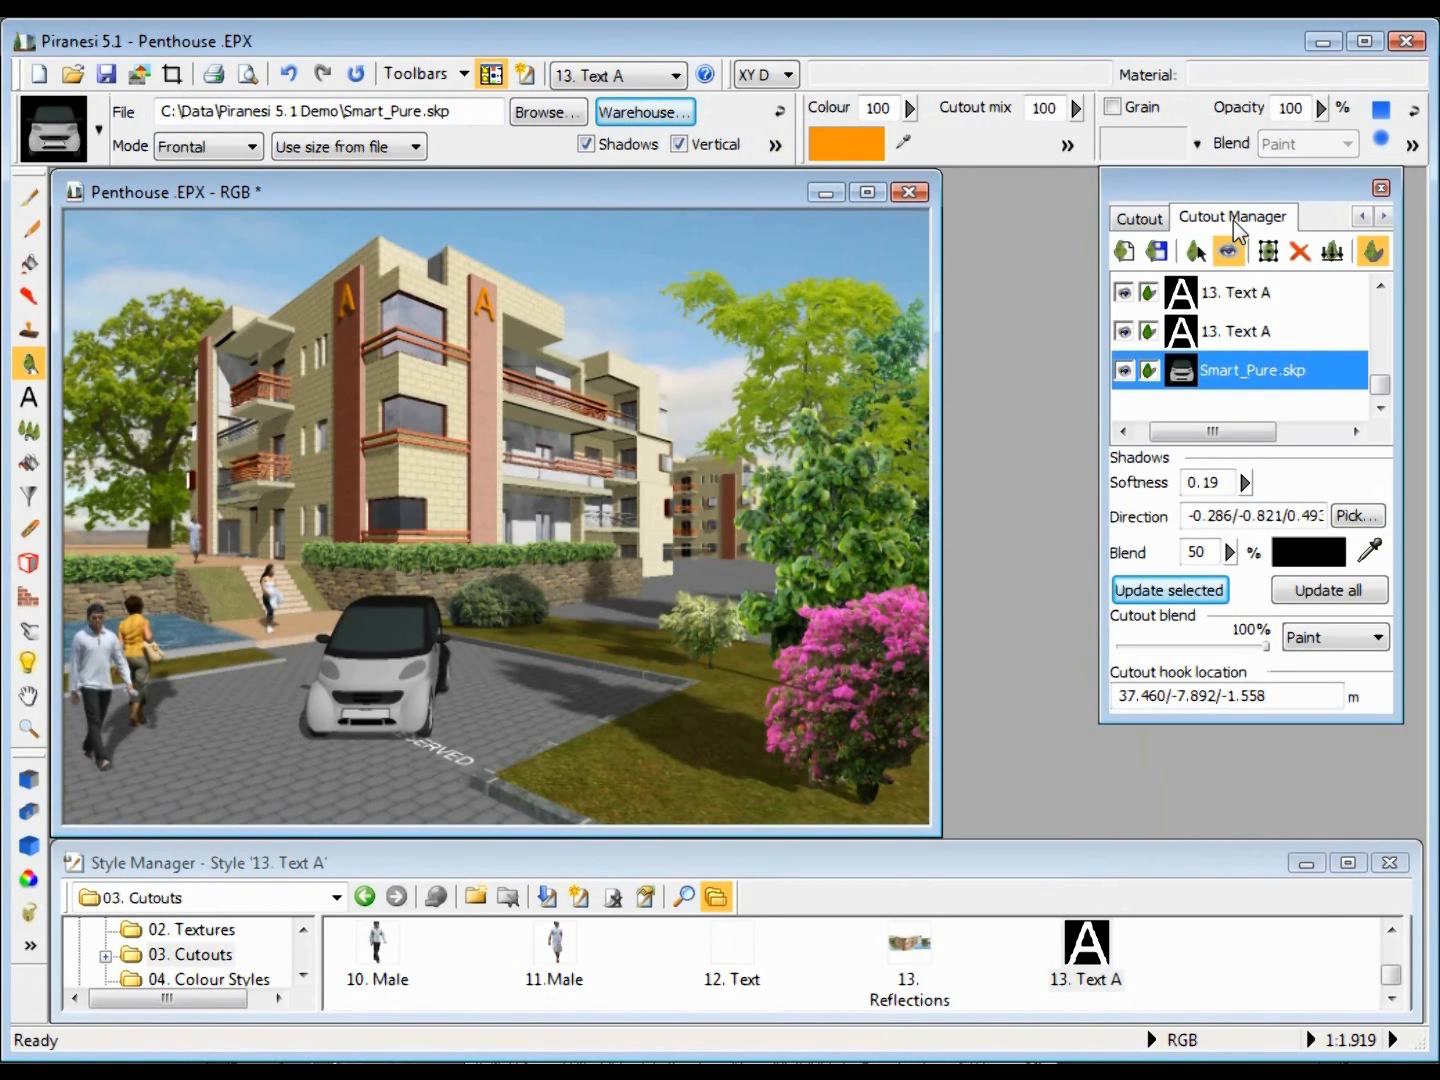
{"action": "left_click", "coordinate": [1268, 253]}
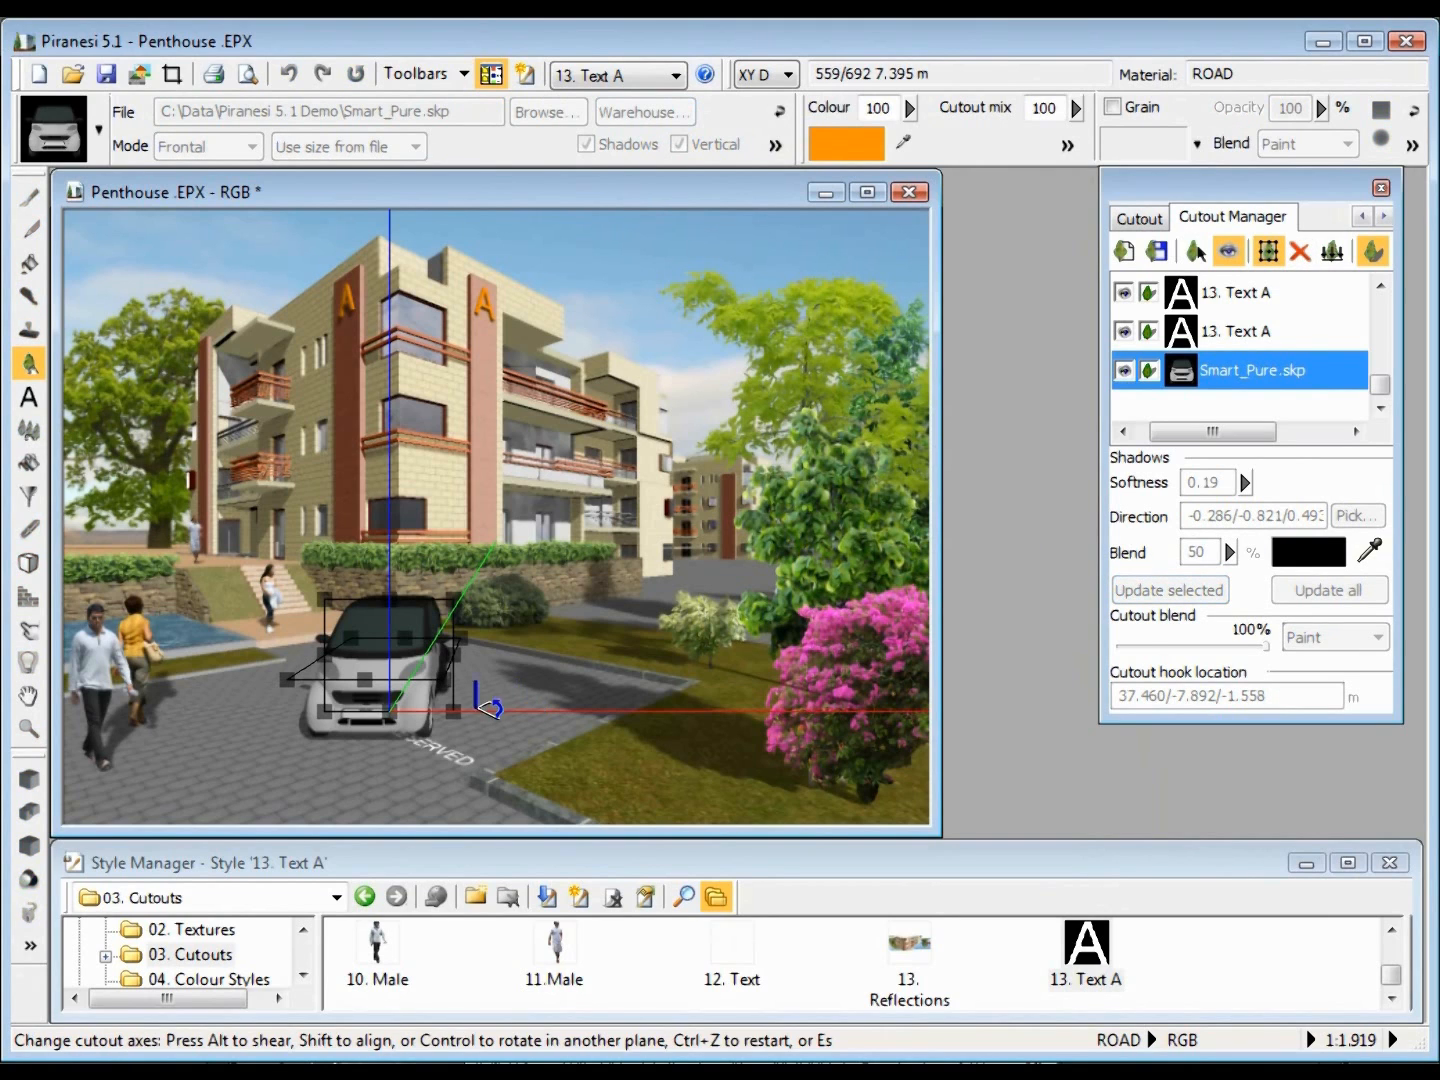
{"action": "left_click_drag", "start_coordinate": [529, 699], "coordinate": [510, 749]}
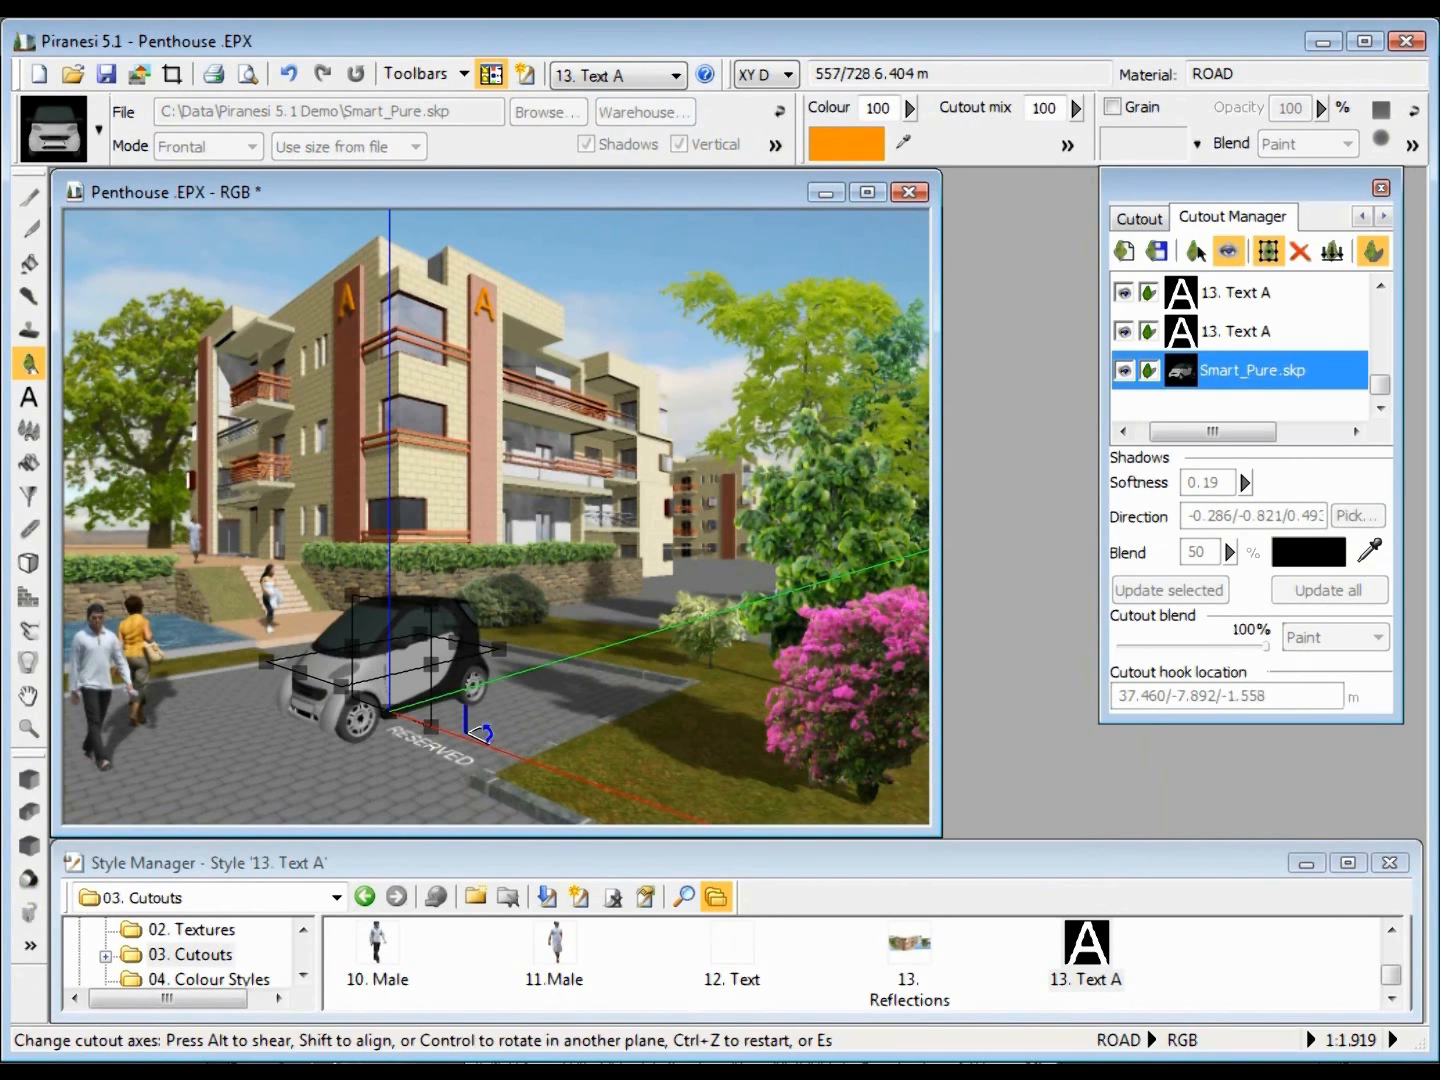
{"action": "left_click_drag", "start_coordinate": [405, 687], "coordinate": [528, 715], "text": "shift"}
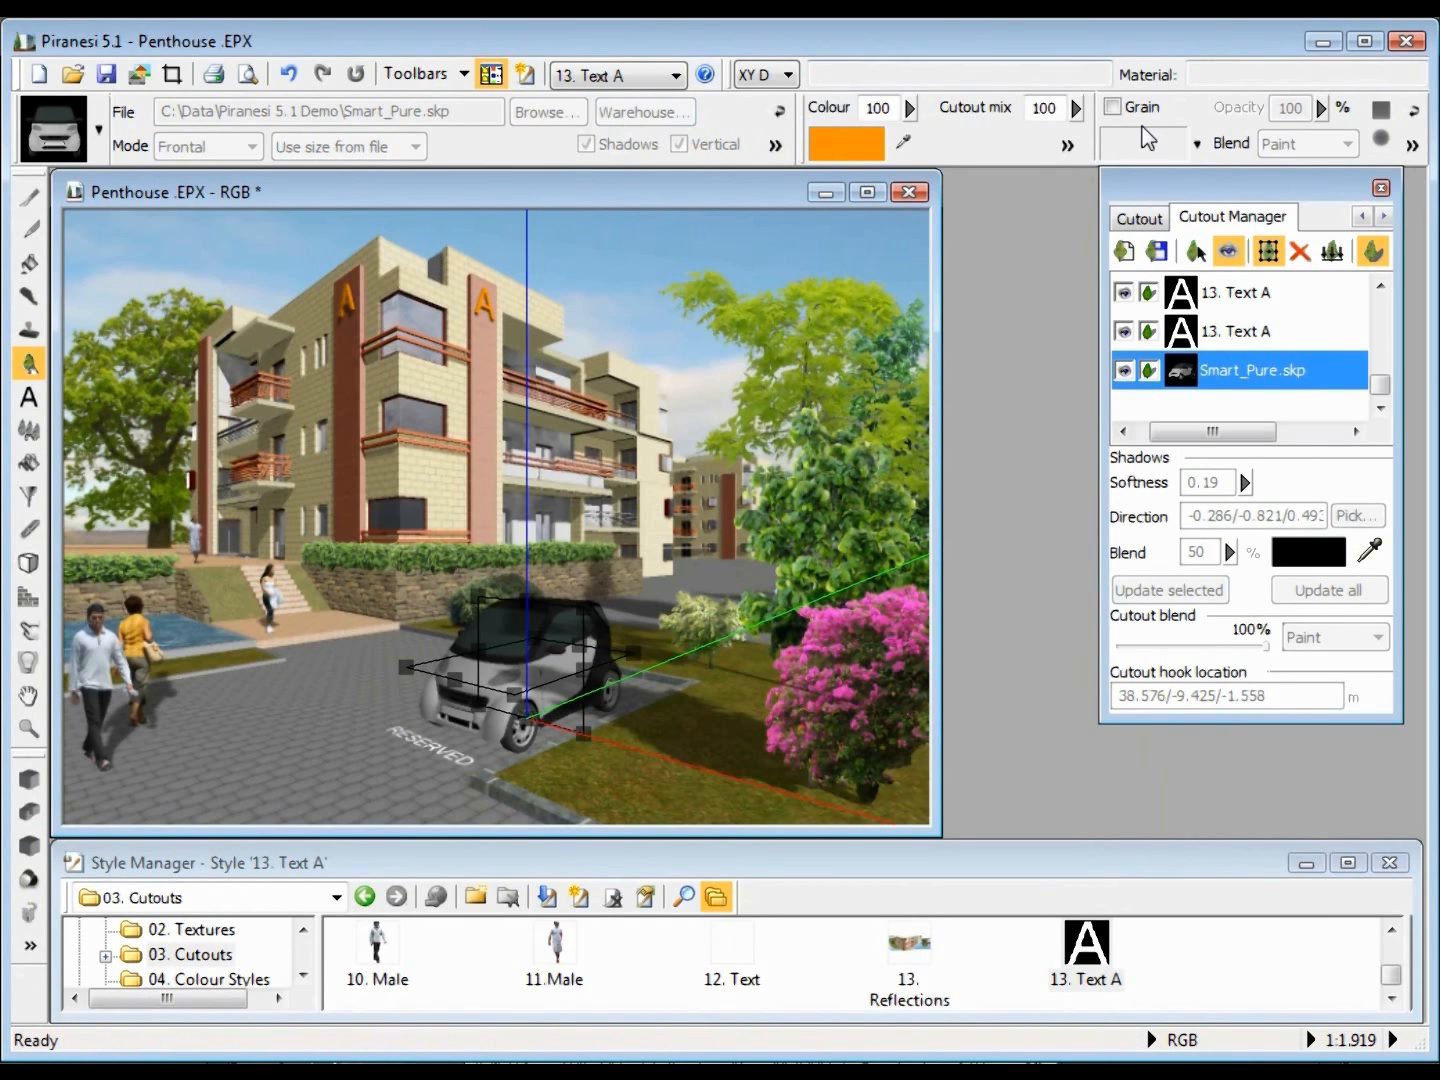
{"action": "left_click", "coordinate": [1267, 253]}
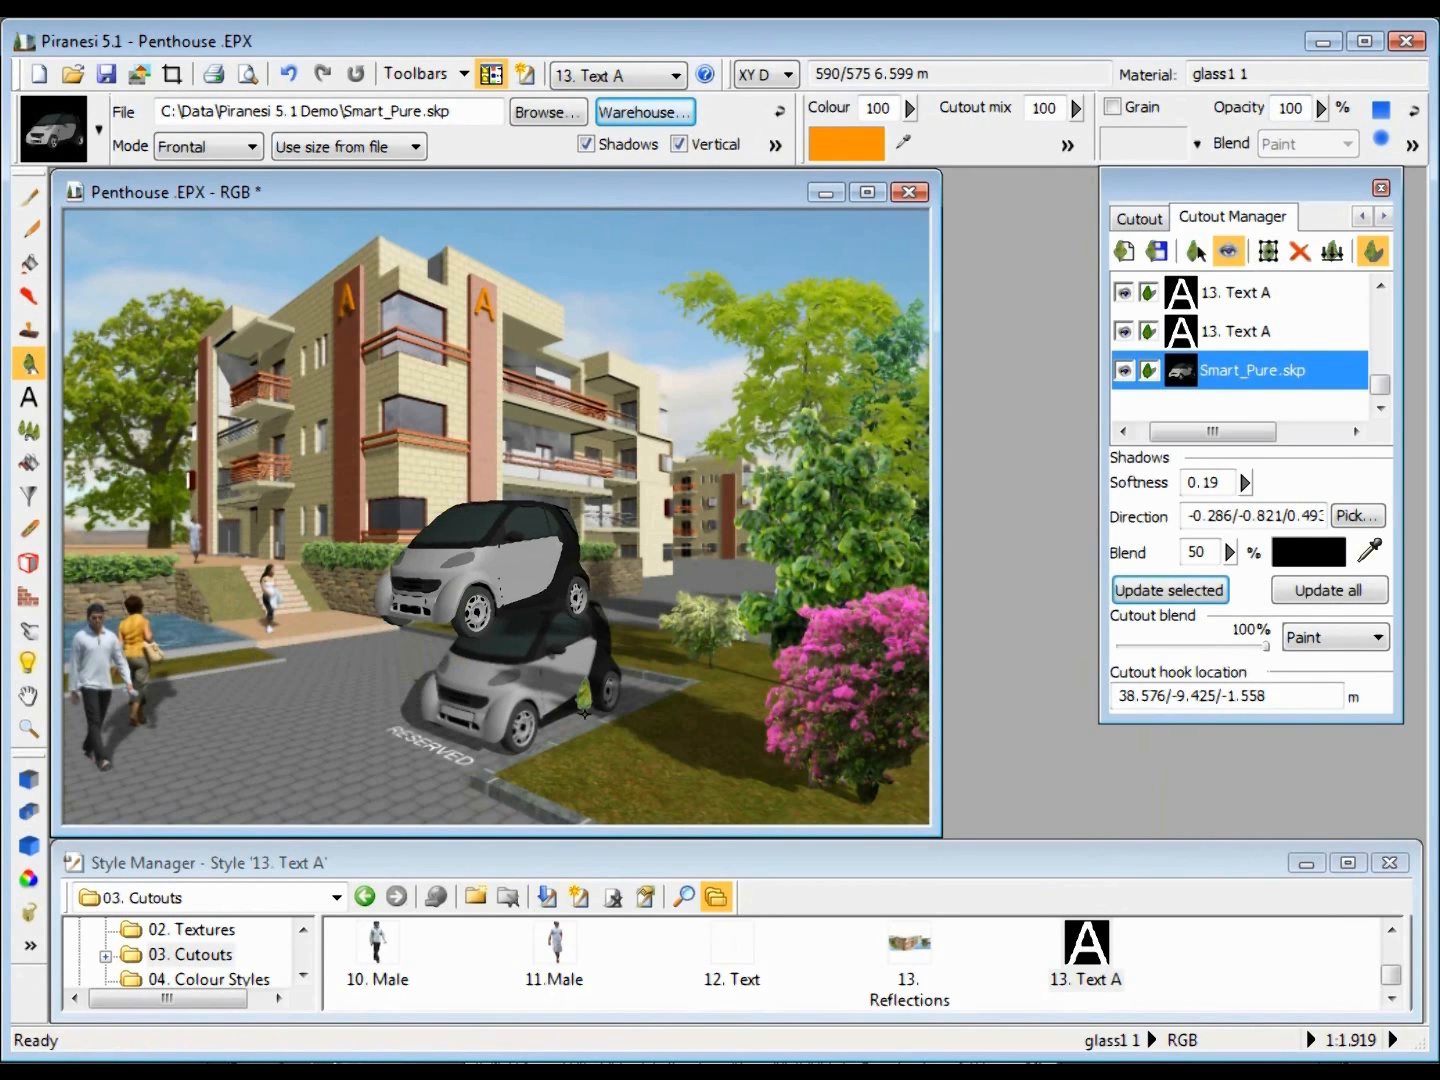
- Switch to the paint brush tool and update the shadows of all cutouts
{"action": "left_click", "coordinate": [29, 197]}
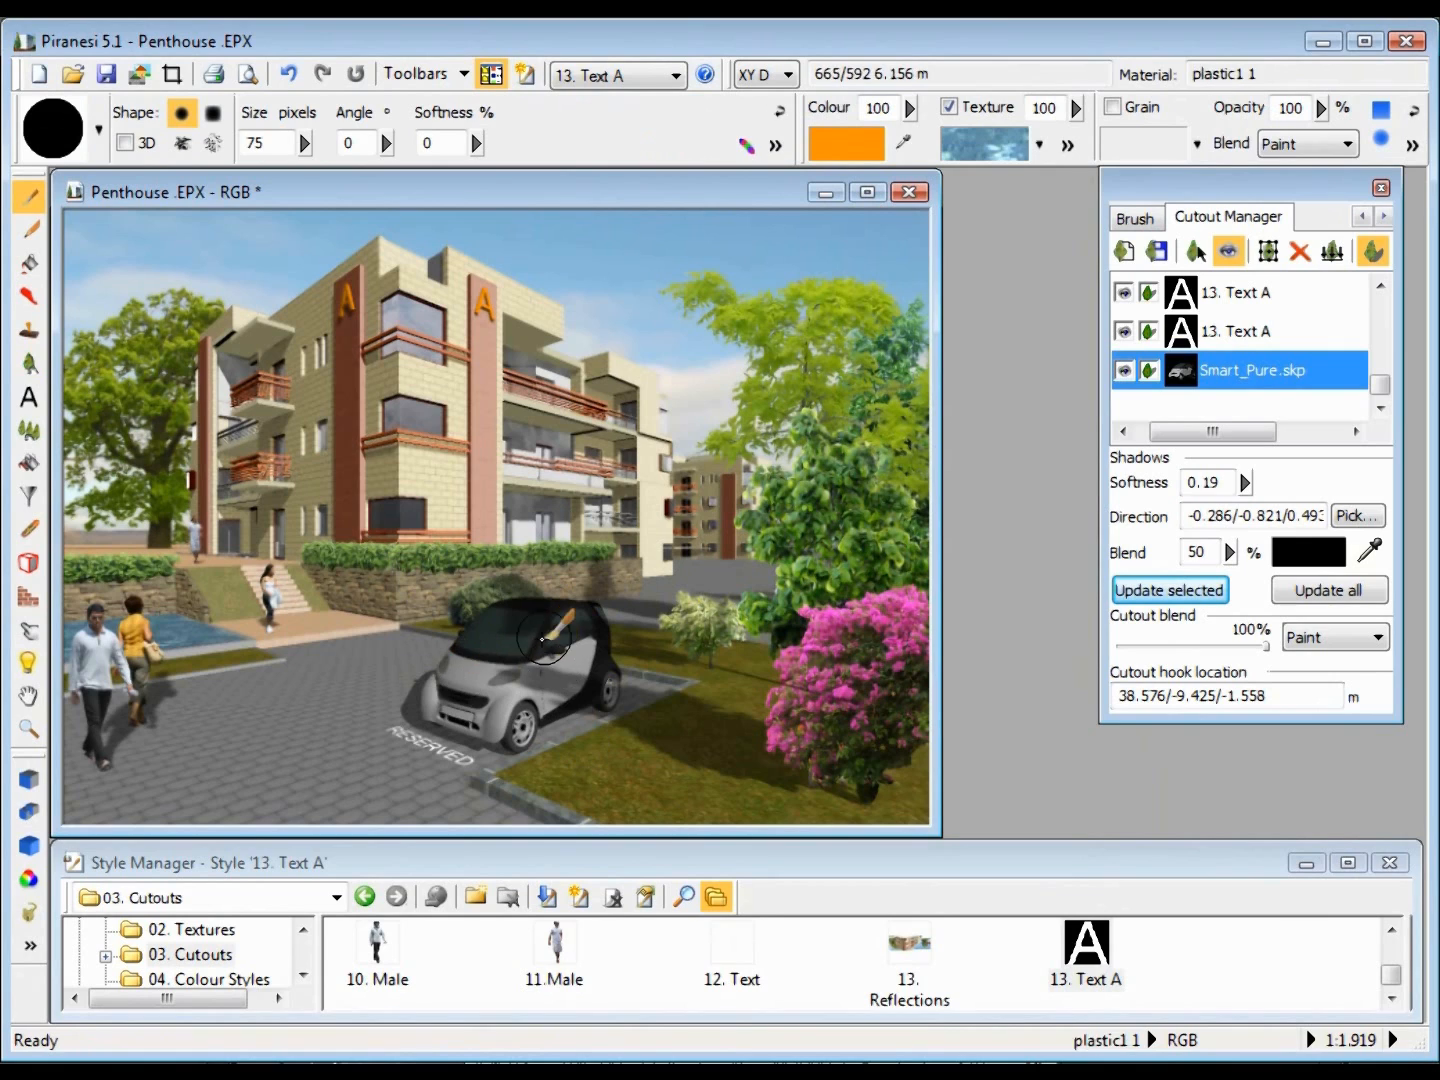
{"action": "left_click", "coordinate": [1334, 591]}
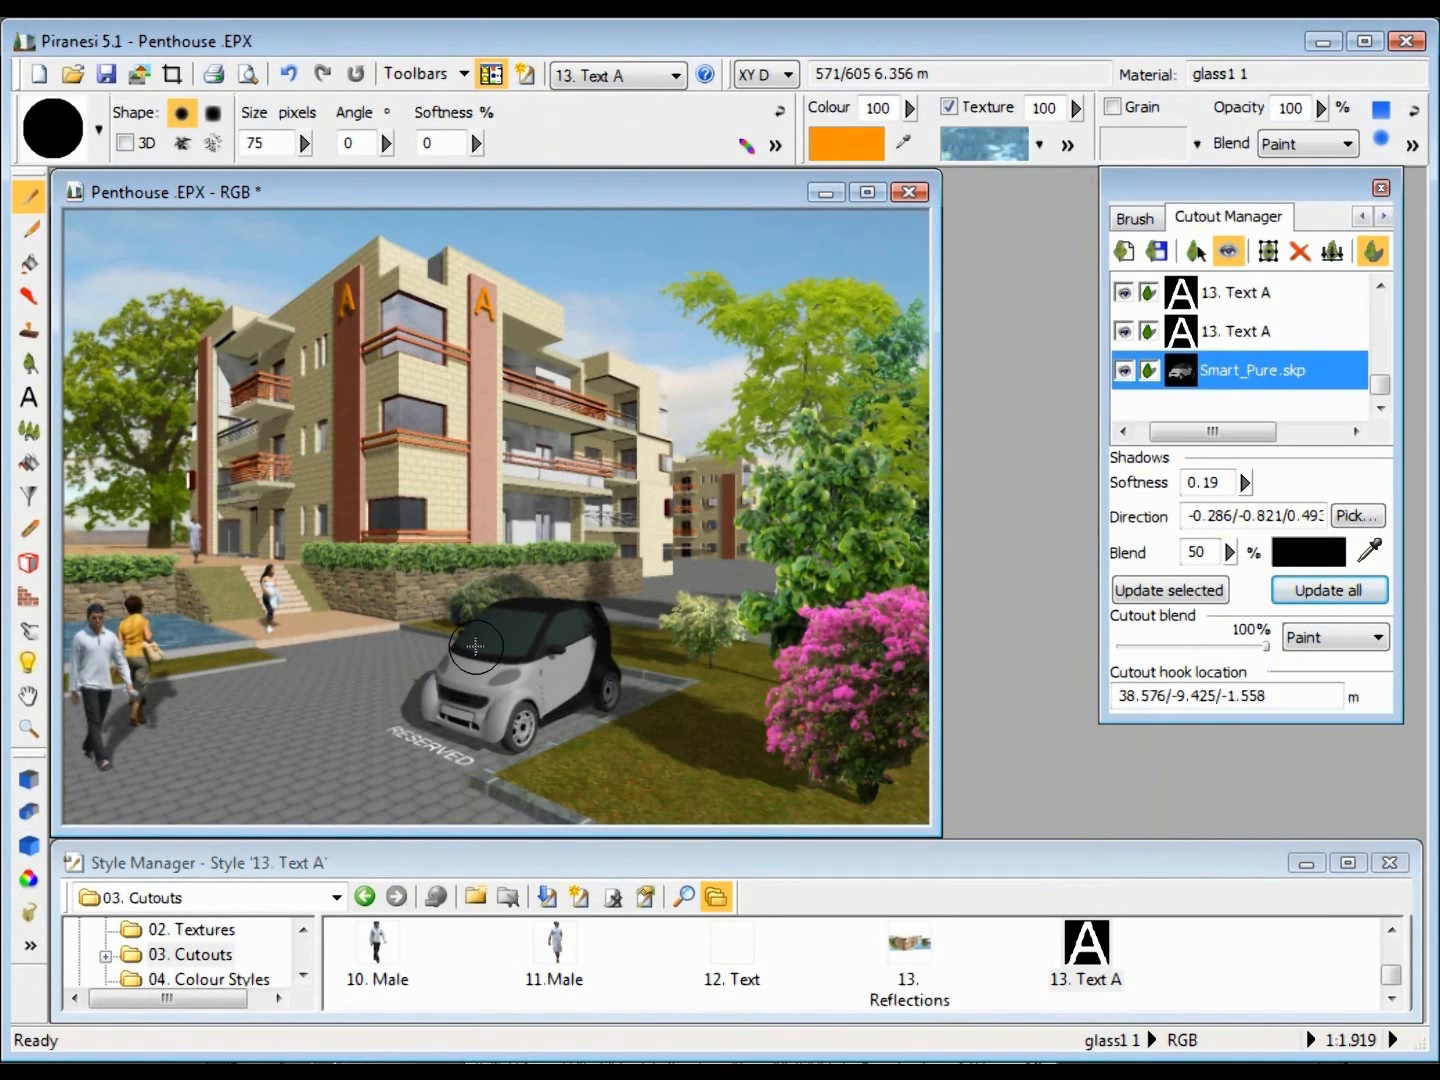
- View the image's Depth channel and its Material channel to examine how the placed car is stored
{"action": "right_click", "coordinate": [463, 604]}
{"action": "mouse_move", "coordinate": [590, 900]}
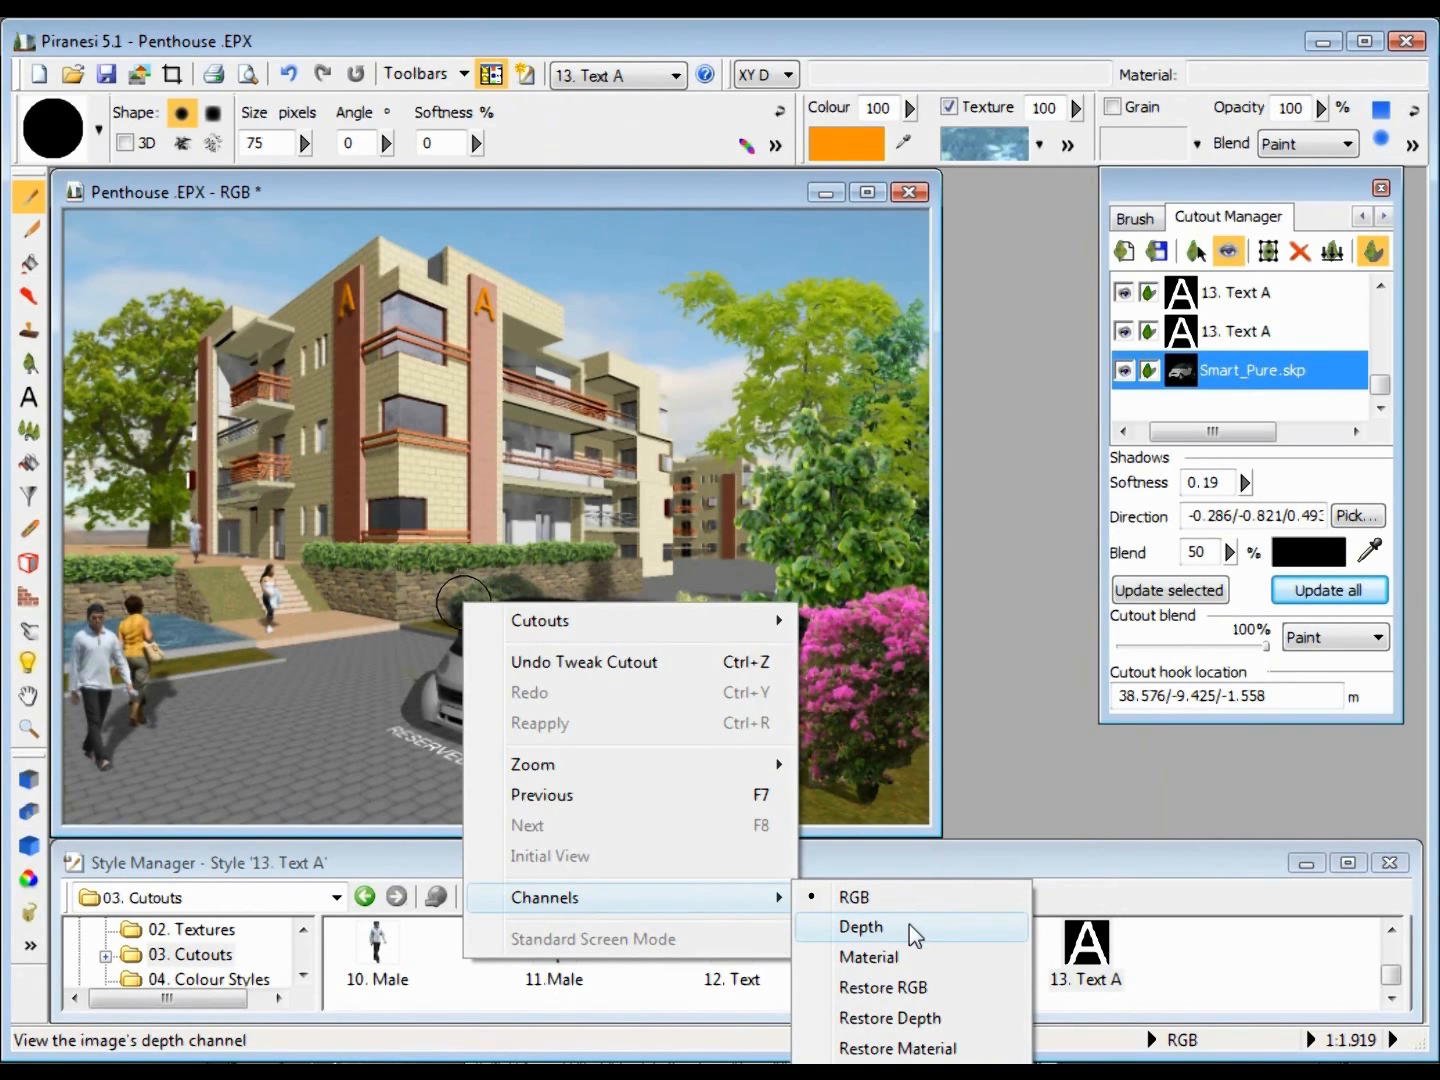
{"action": "left_click", "coordinate": [890, 926]}
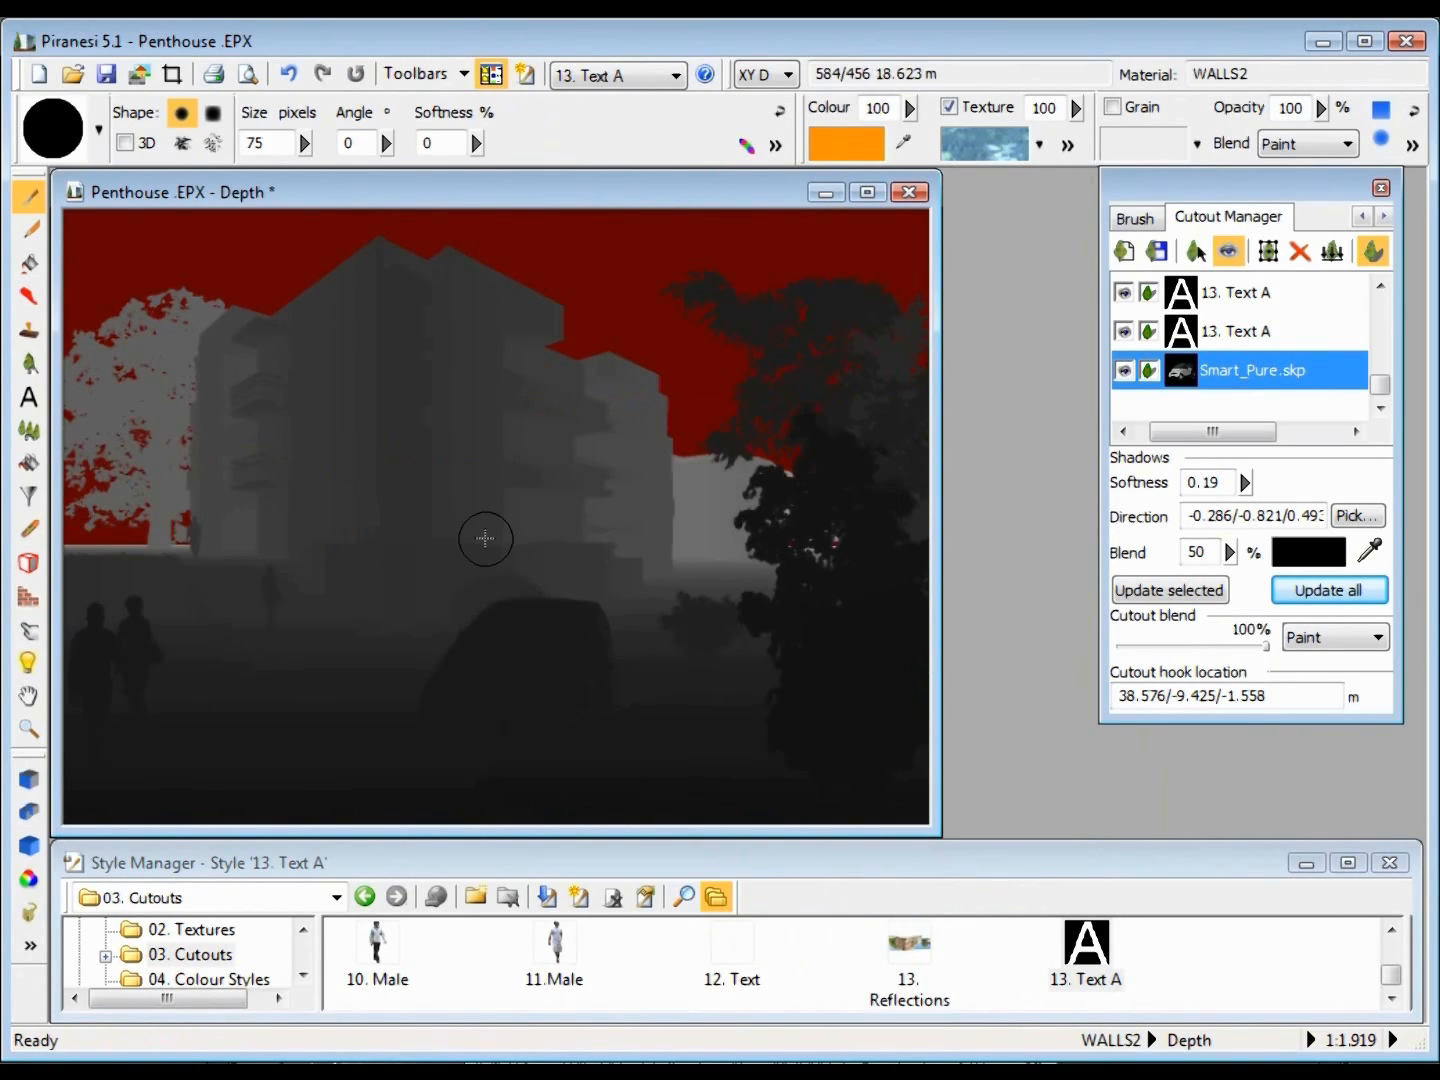
{"action": "right_click", "coordinate": [388, 523]}
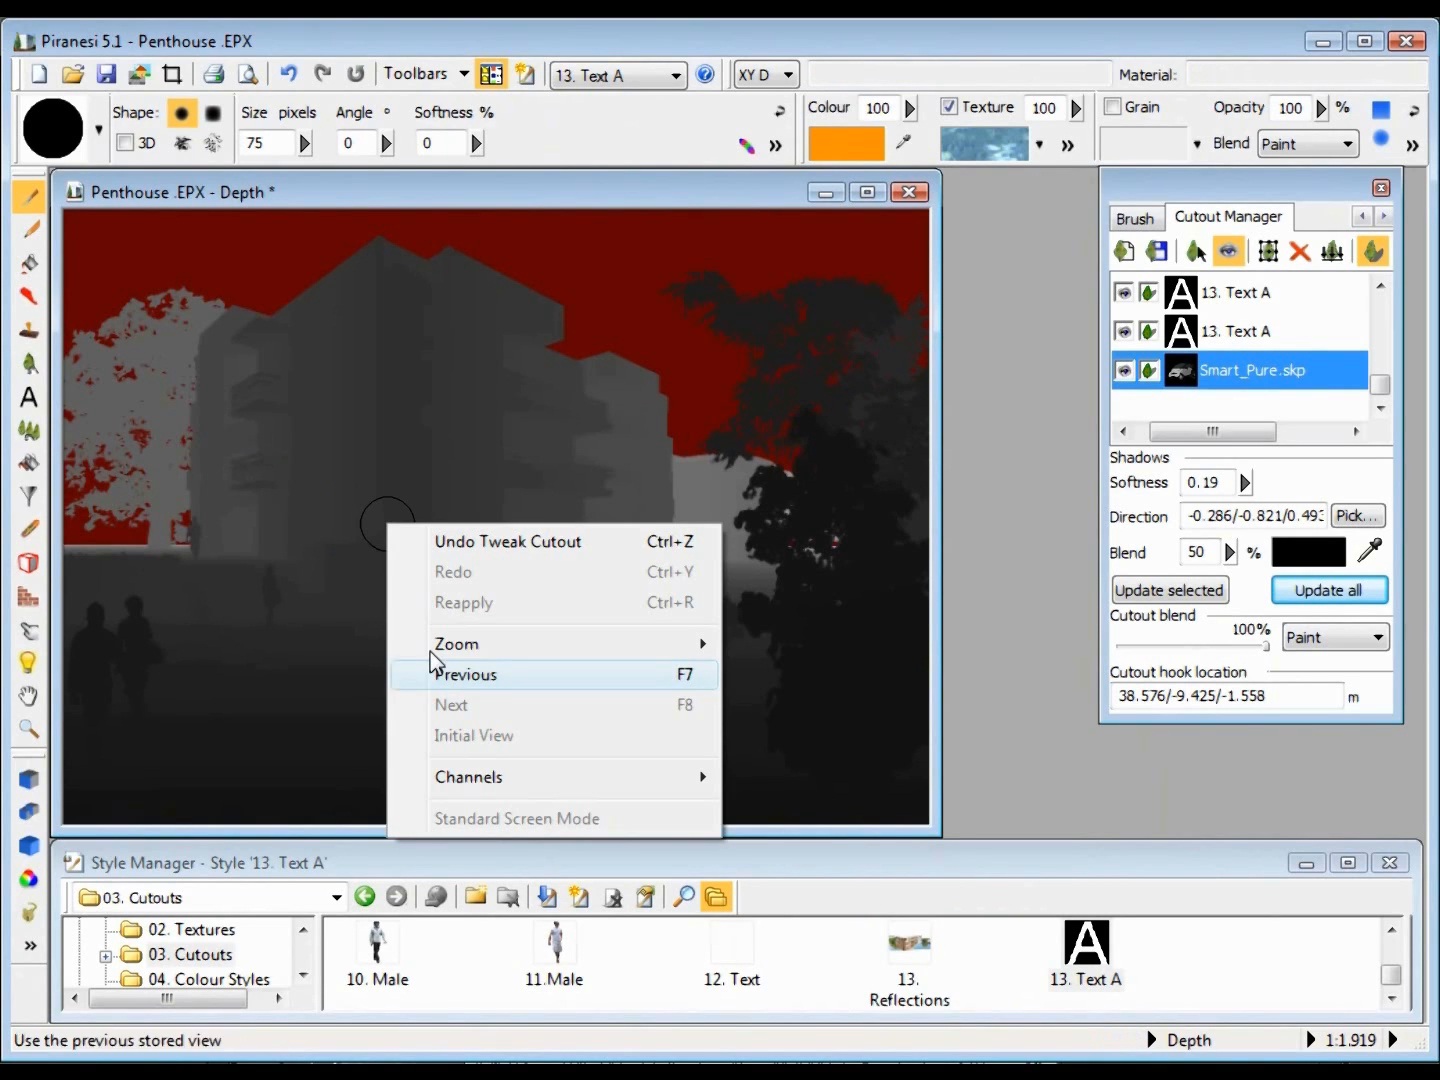
{"action": "mouse_move", "coordinate": [617, 778]}
{"action": "left_click", "coordinate": [780, 836]}
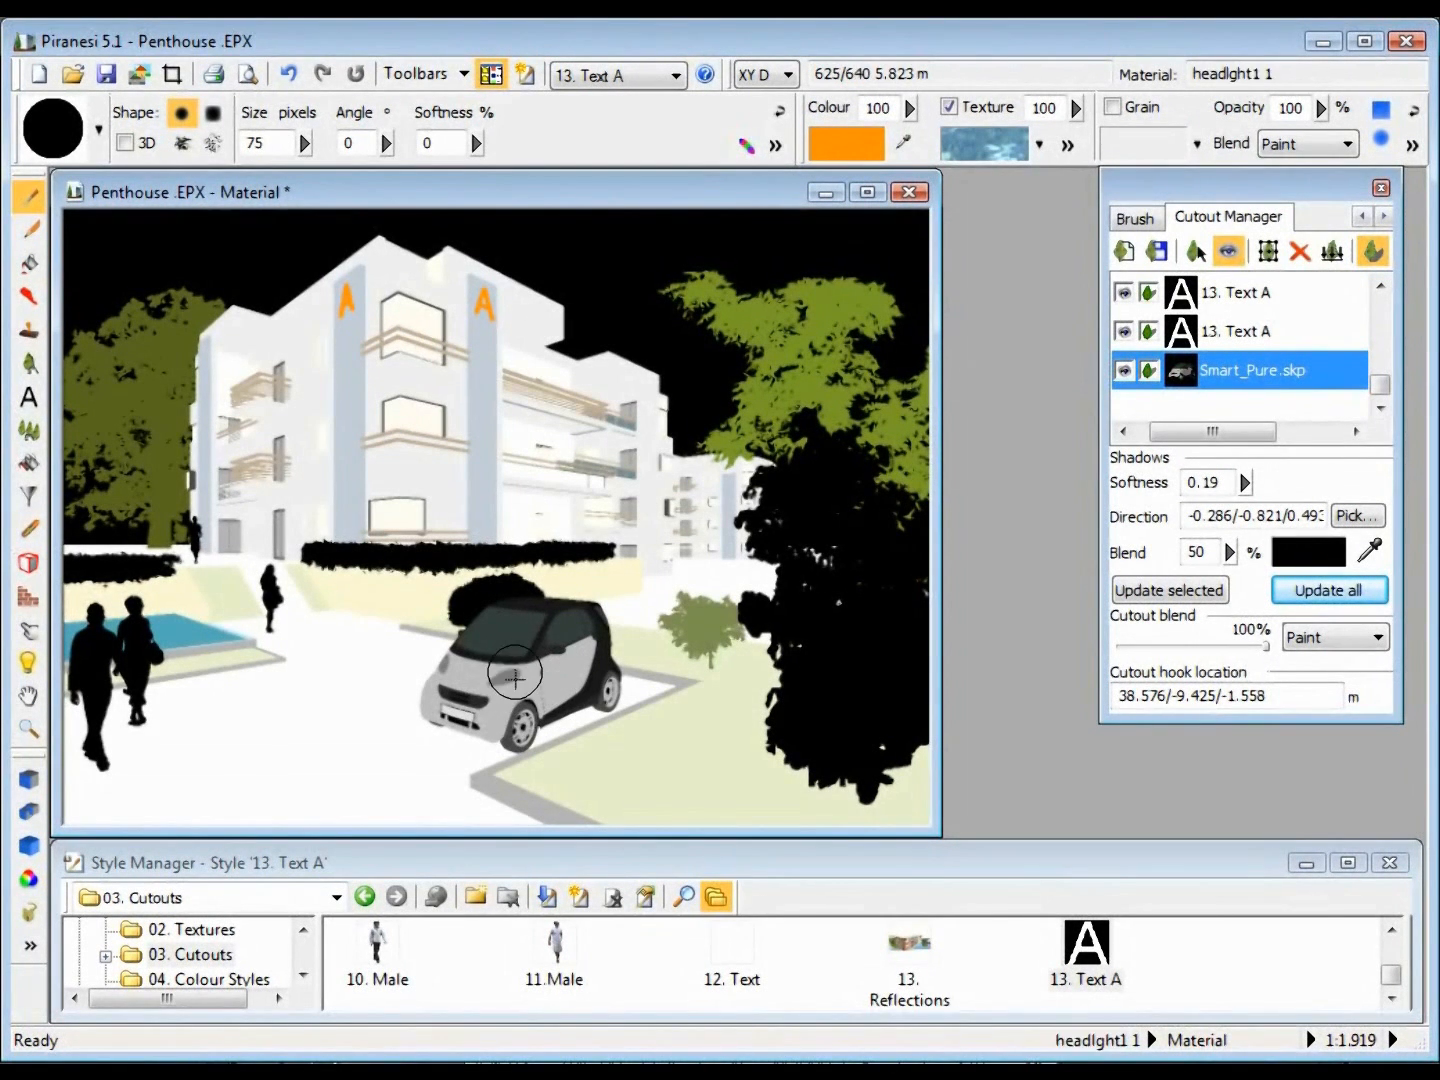
- View the Restore RGB channel to compare it with the current image, and return to the RGB channel
{"action": "right_click", "coordinate": [430, 621]}
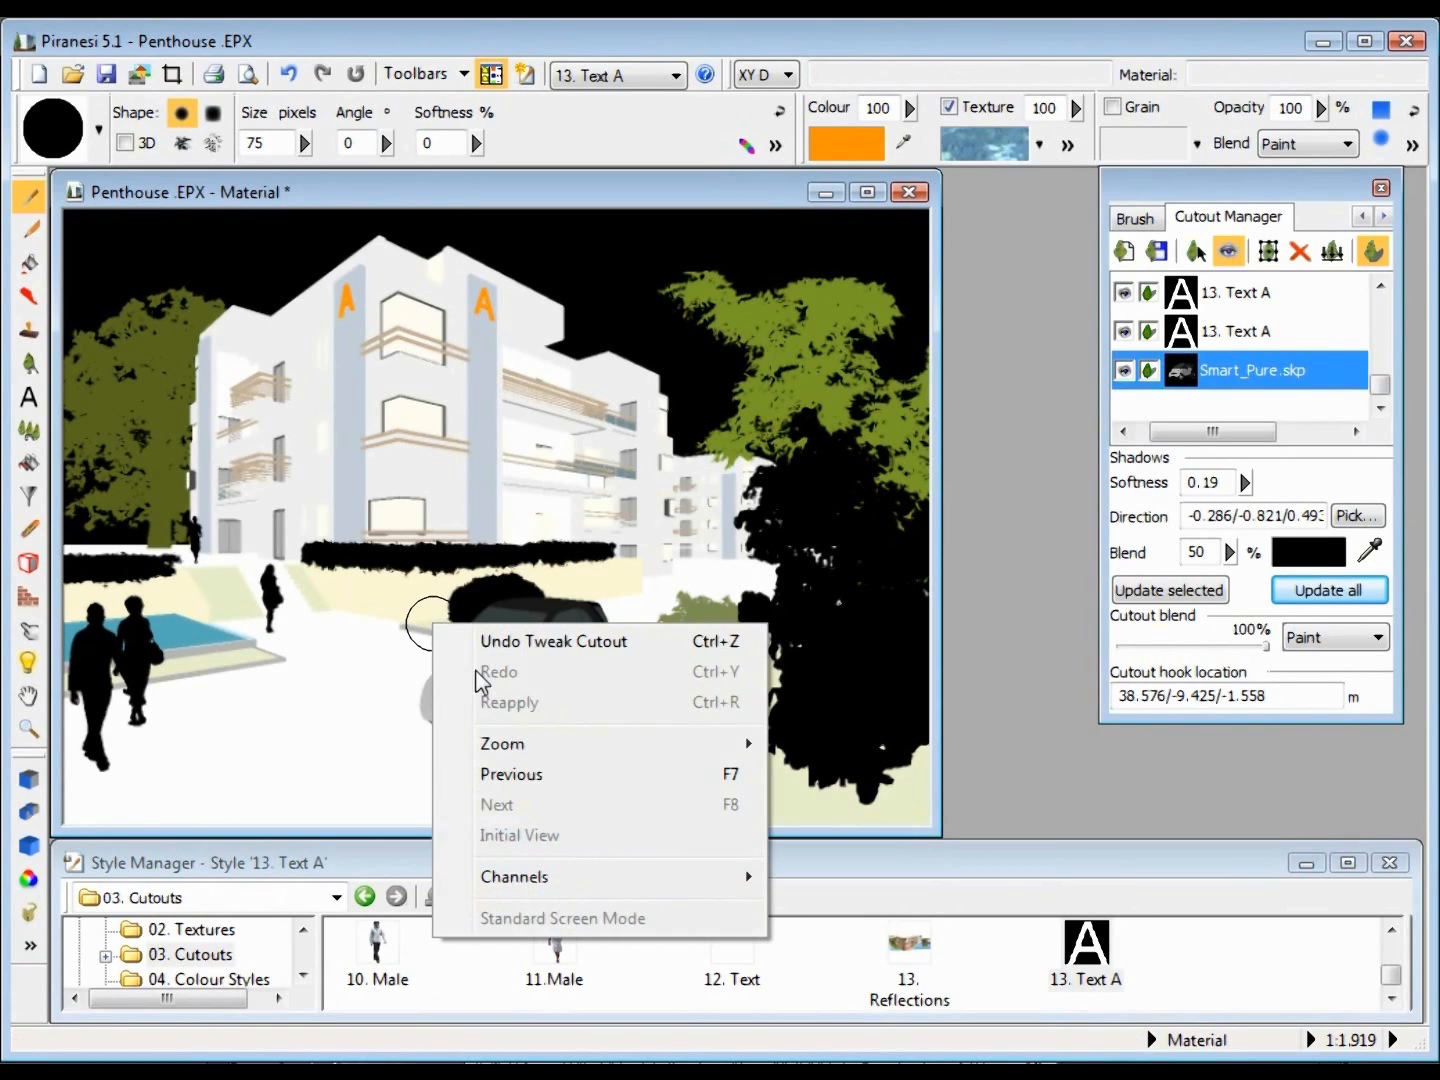
{"action": "mouse_move", "coordinate": [576, 873]}
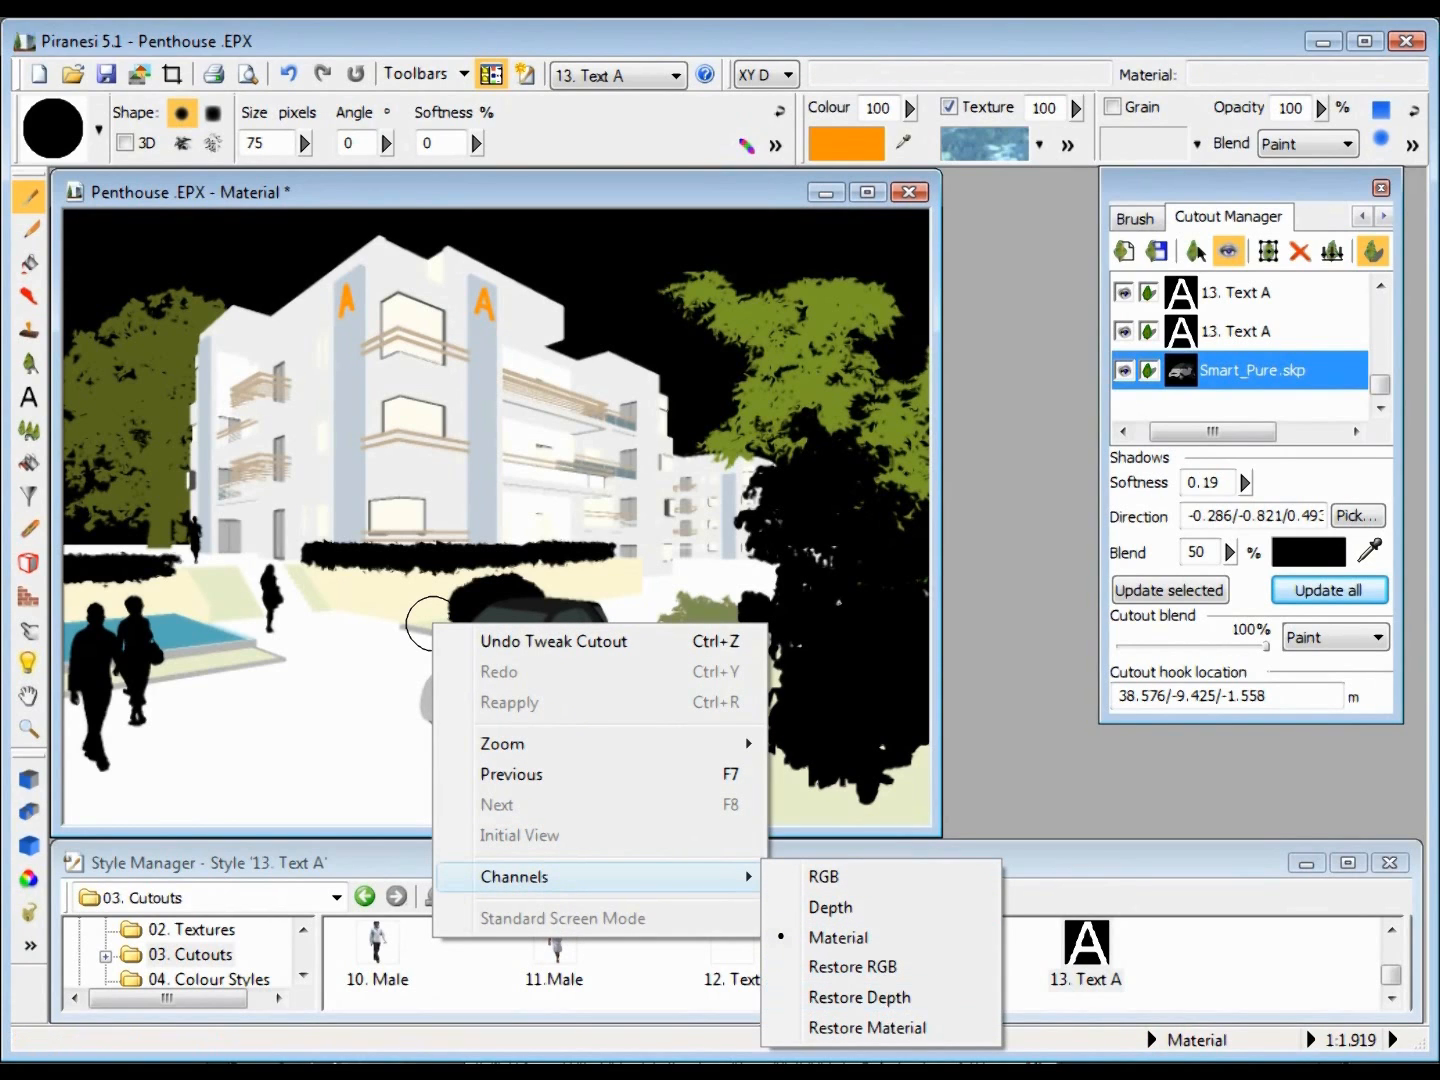
{"action": "left_click", "coordinate": [869, 967]}
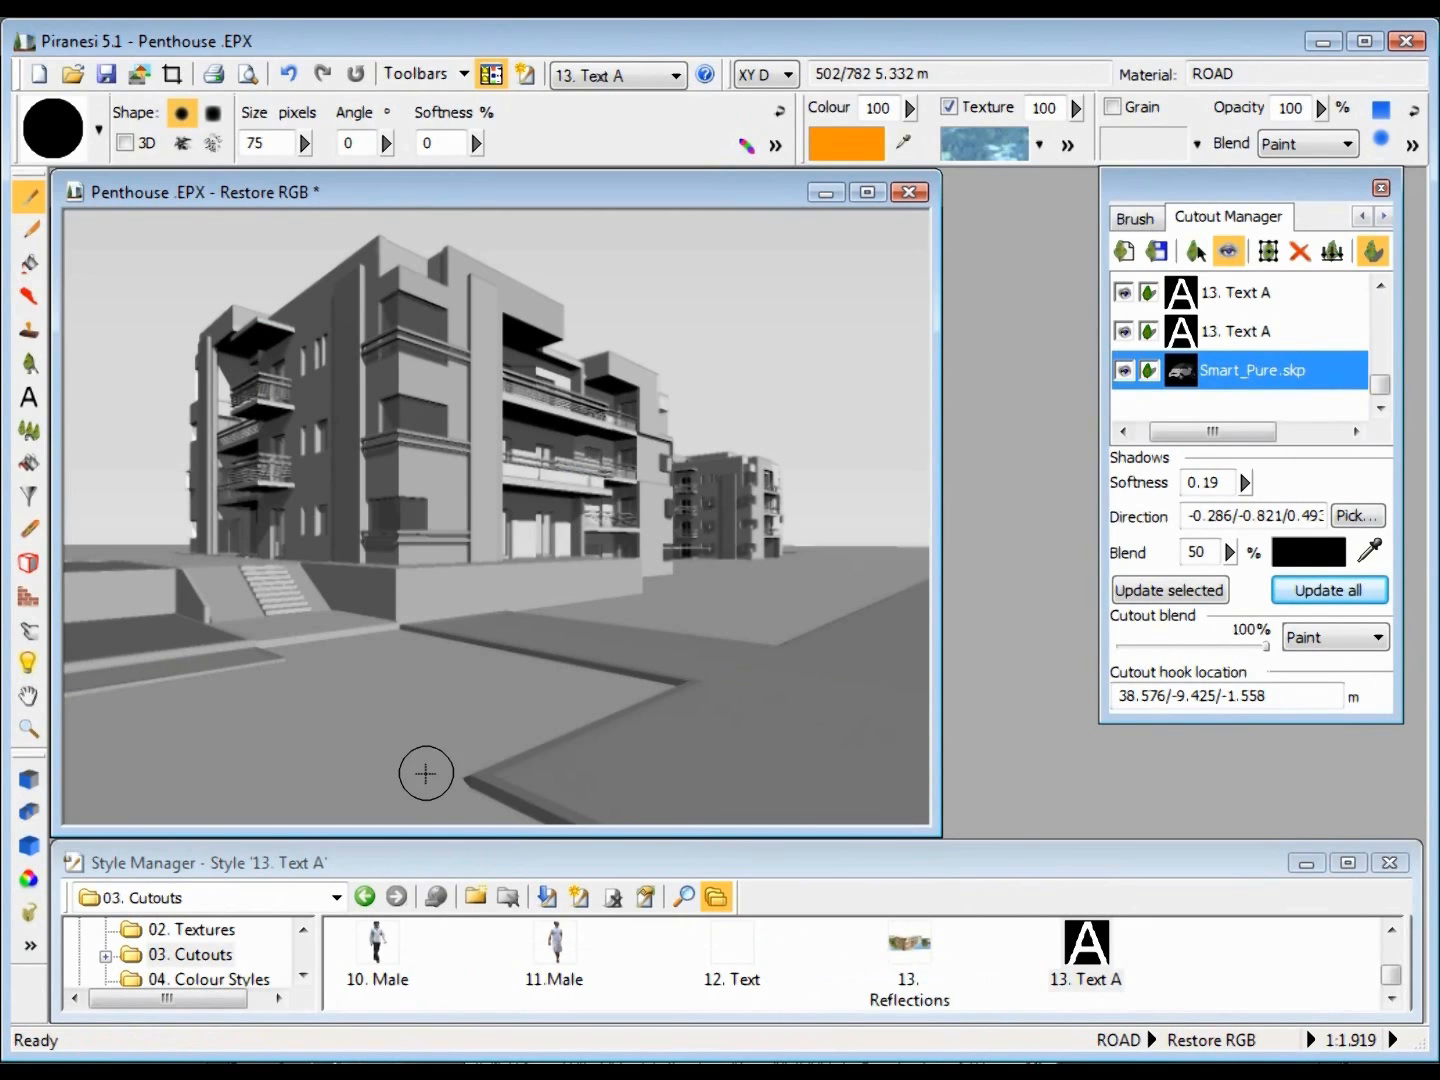
{"action": "right_click", "coordinate": [568, 668]}
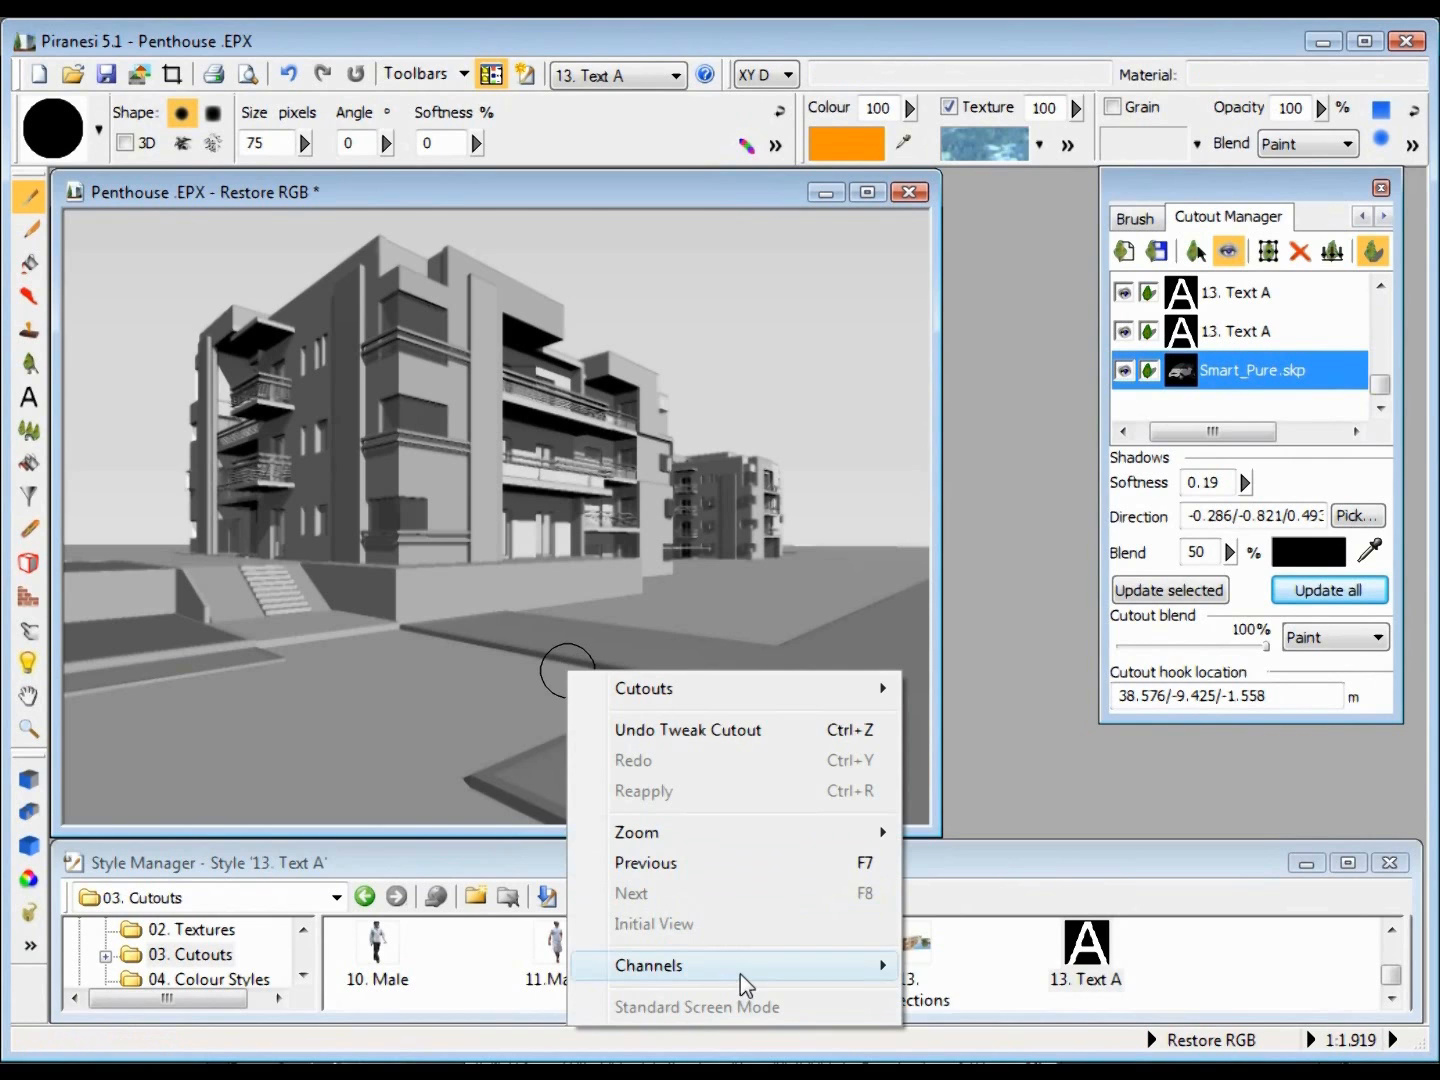
{"action": "left_click", "coordinate": [955, 1052]}
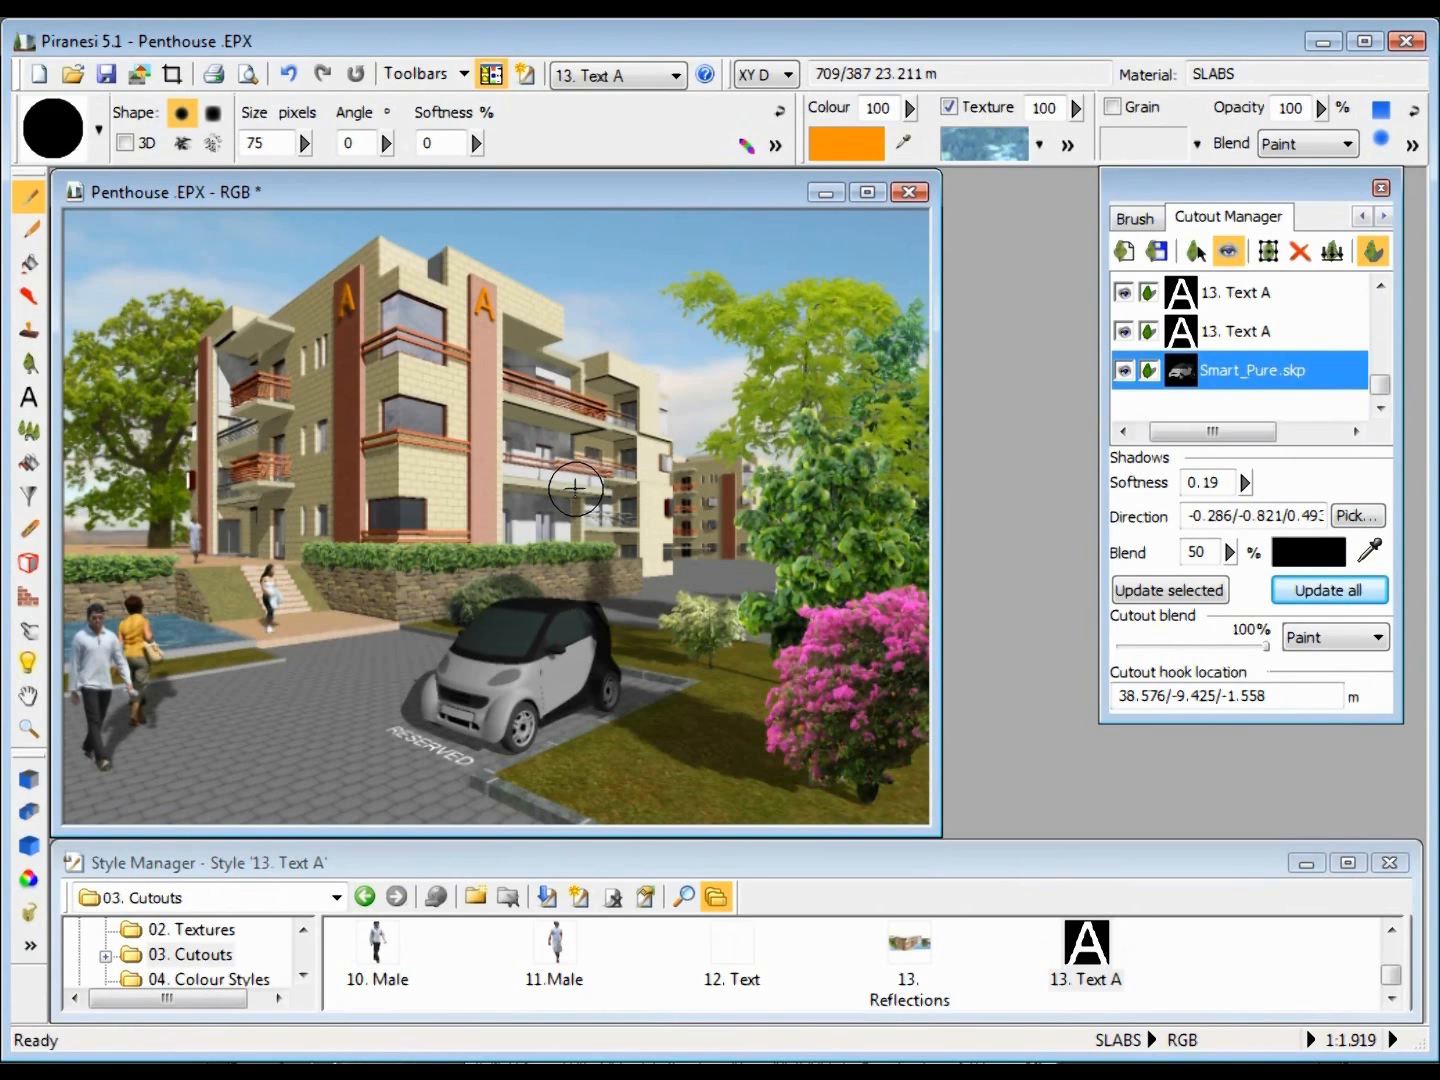
{"action": "right_click", "coordinate": [394, 580]}
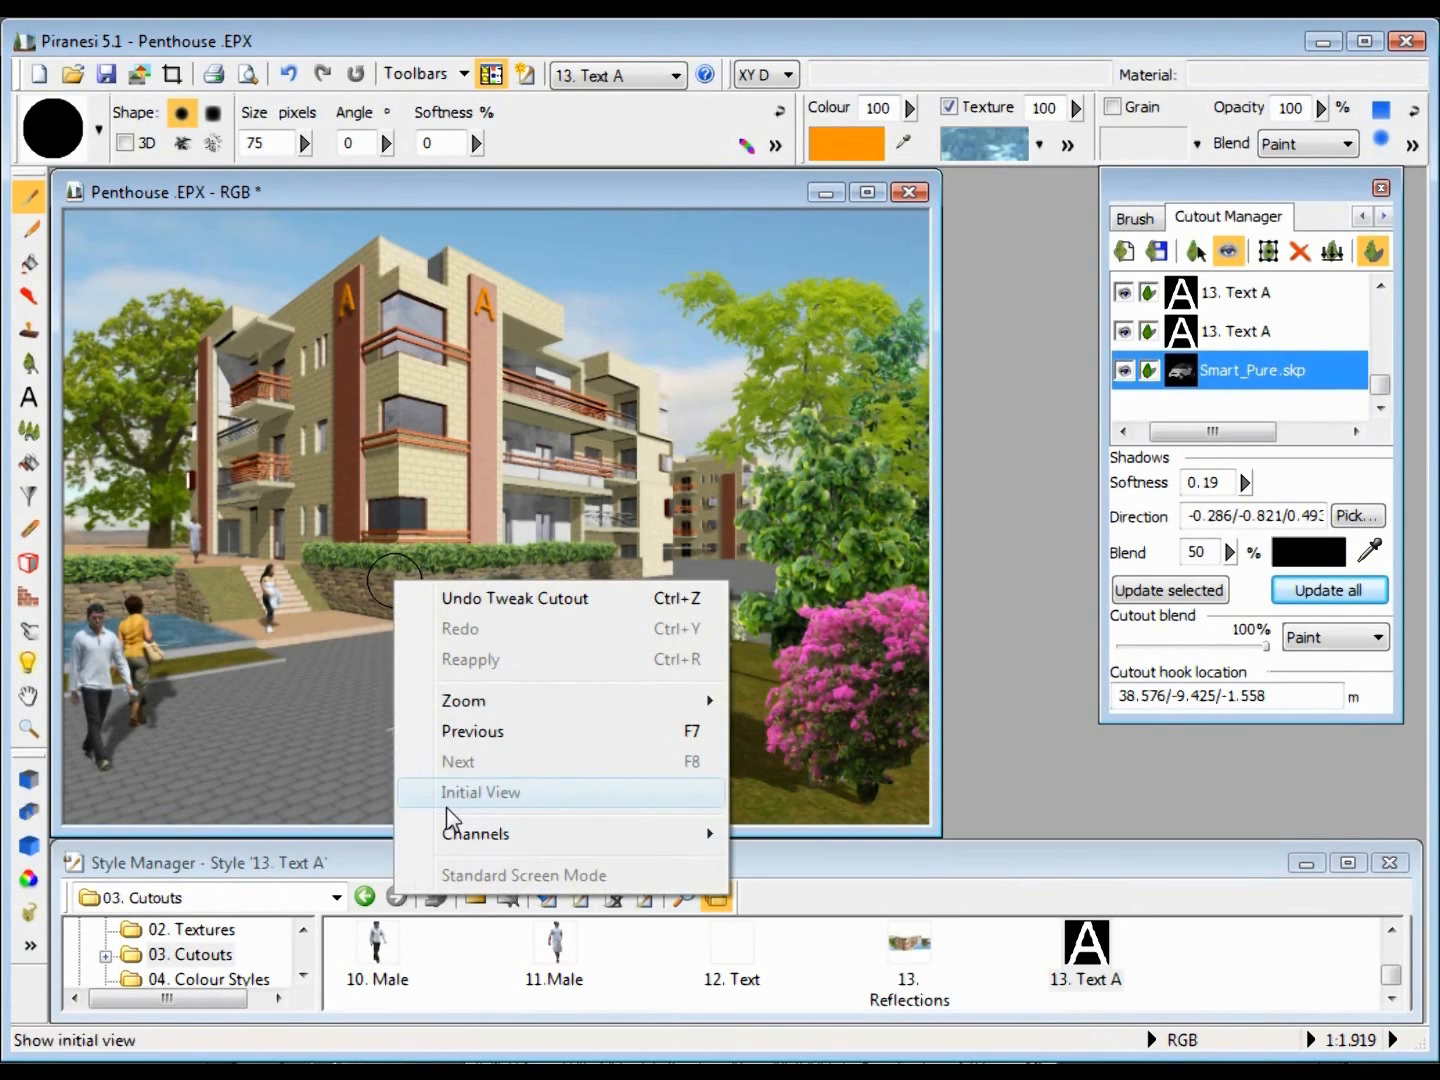
{"action": "left_click", "coordinate": [342, 199]}
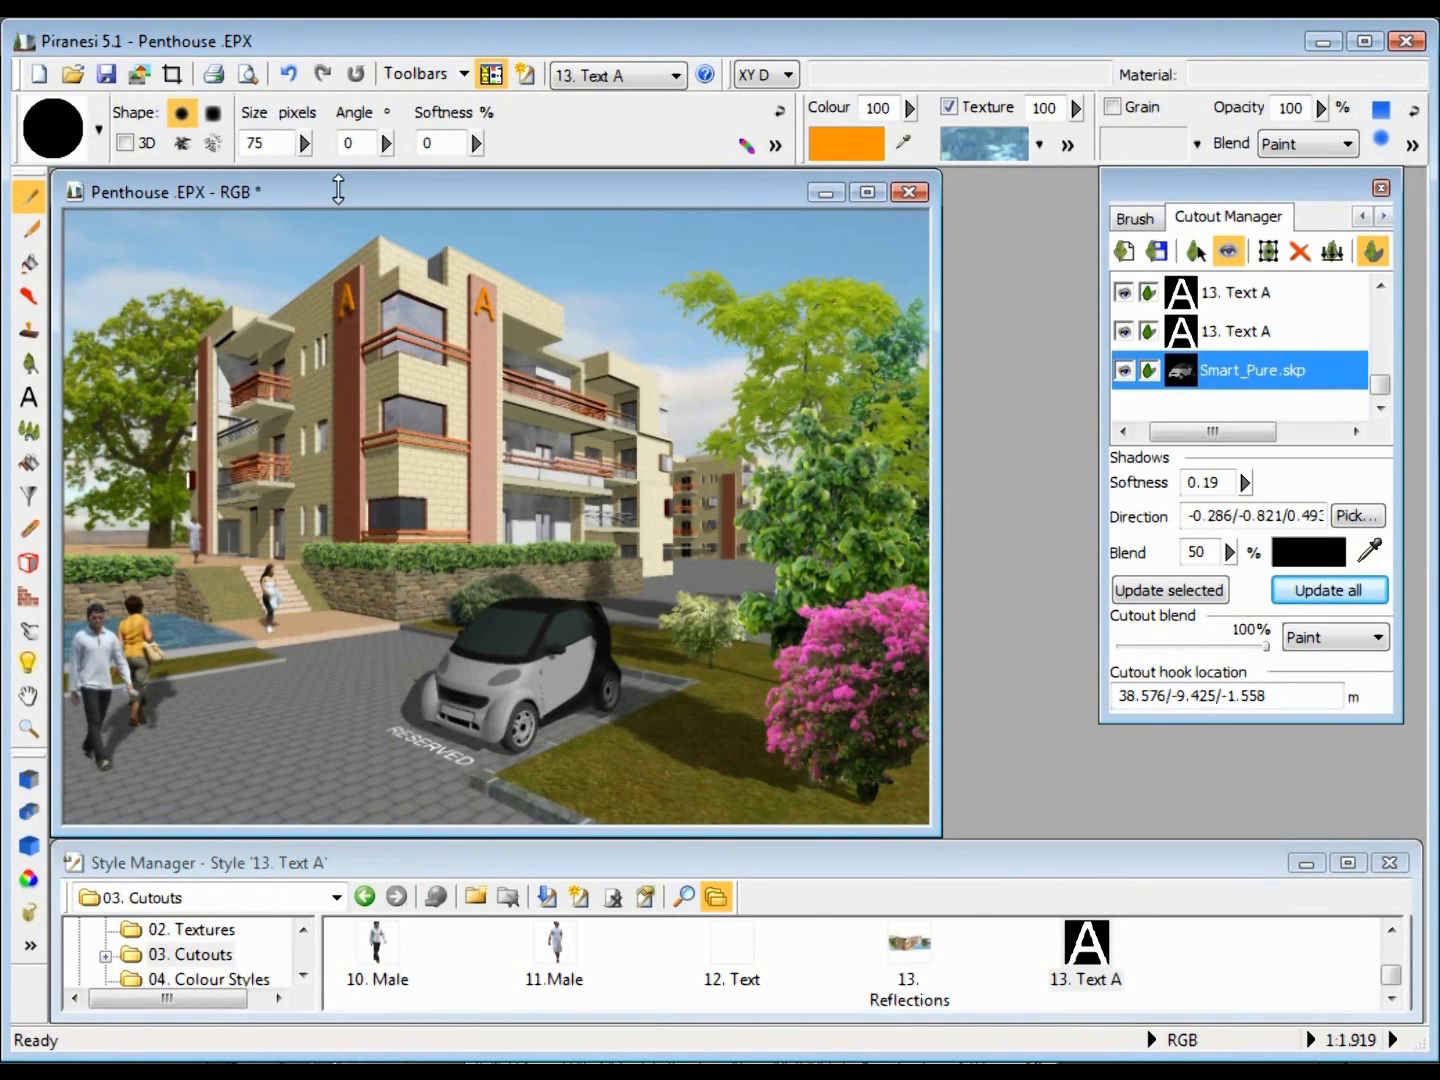
- Re-render the image, replacing the restore channels with the current channels and burning in the floating cutouts
{"action": "left_click", "coordinate": [145, 78]}
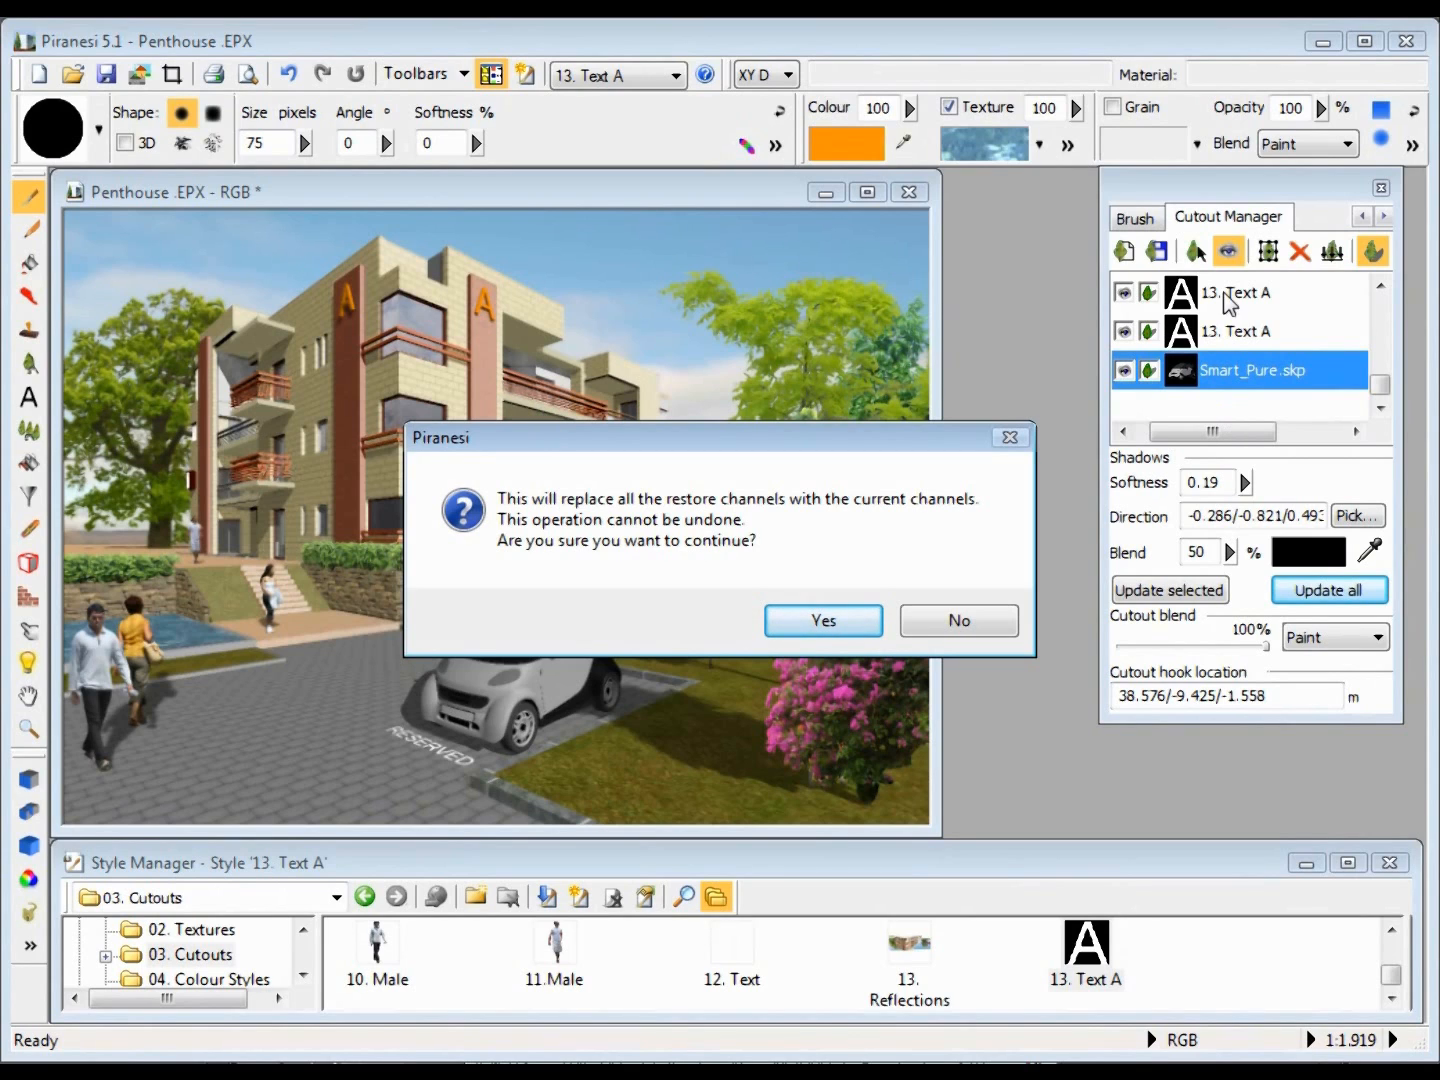
{"action": "left_click", "coordinate": [825, 621]}
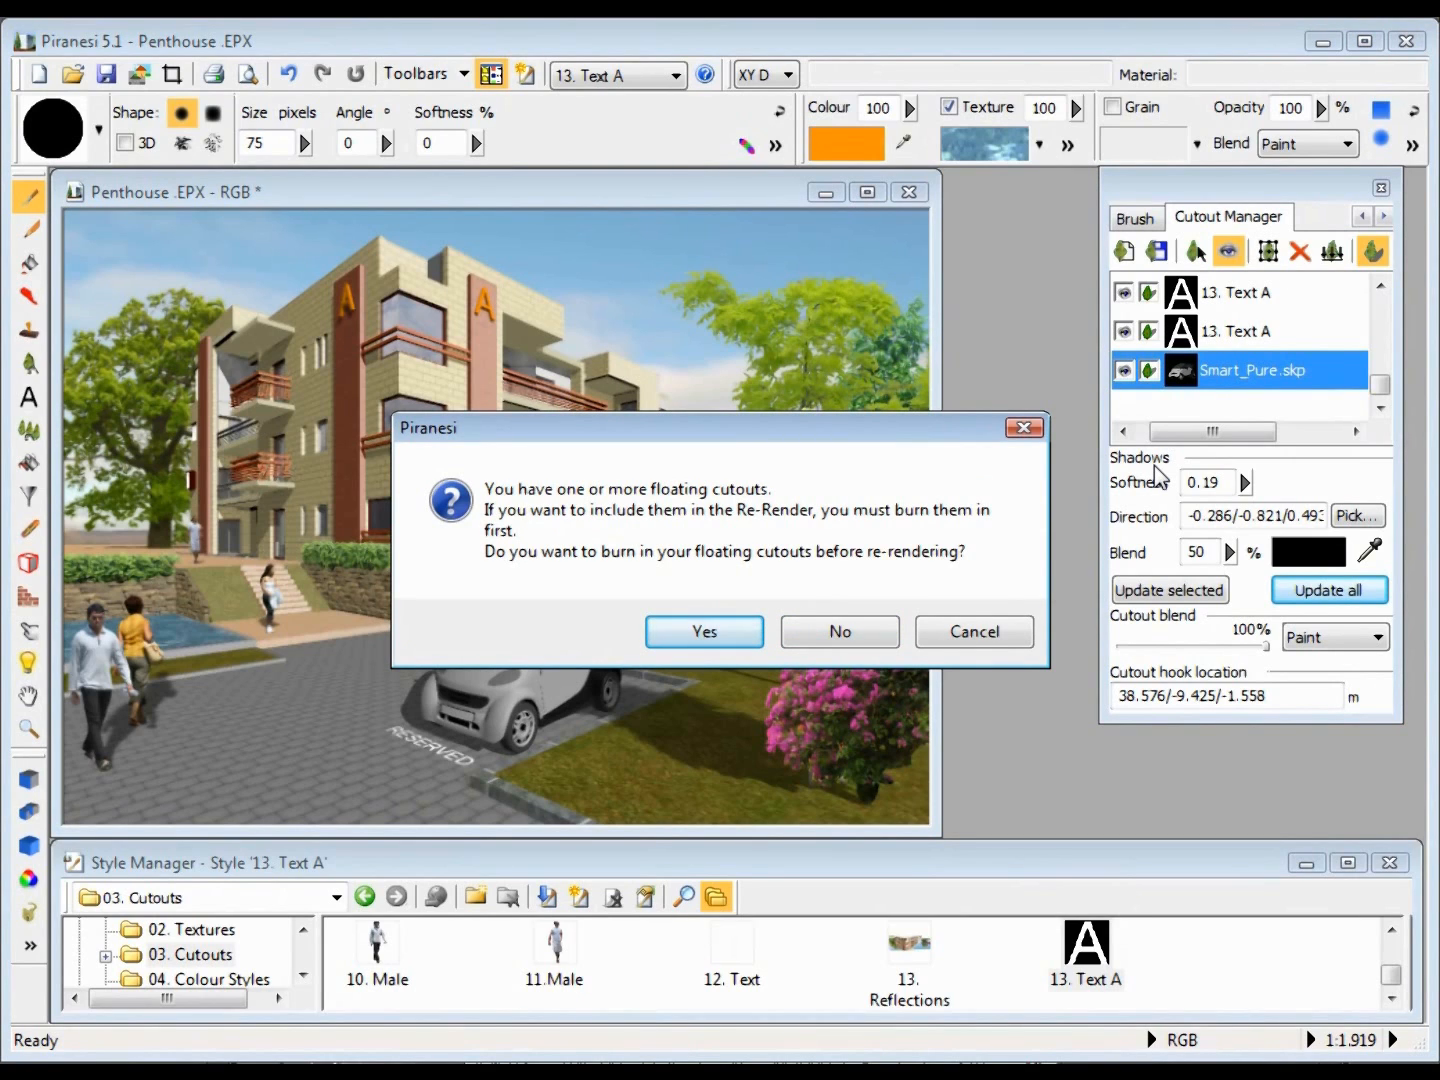
{"action": "left_click", "coordinate": [700, 630]}
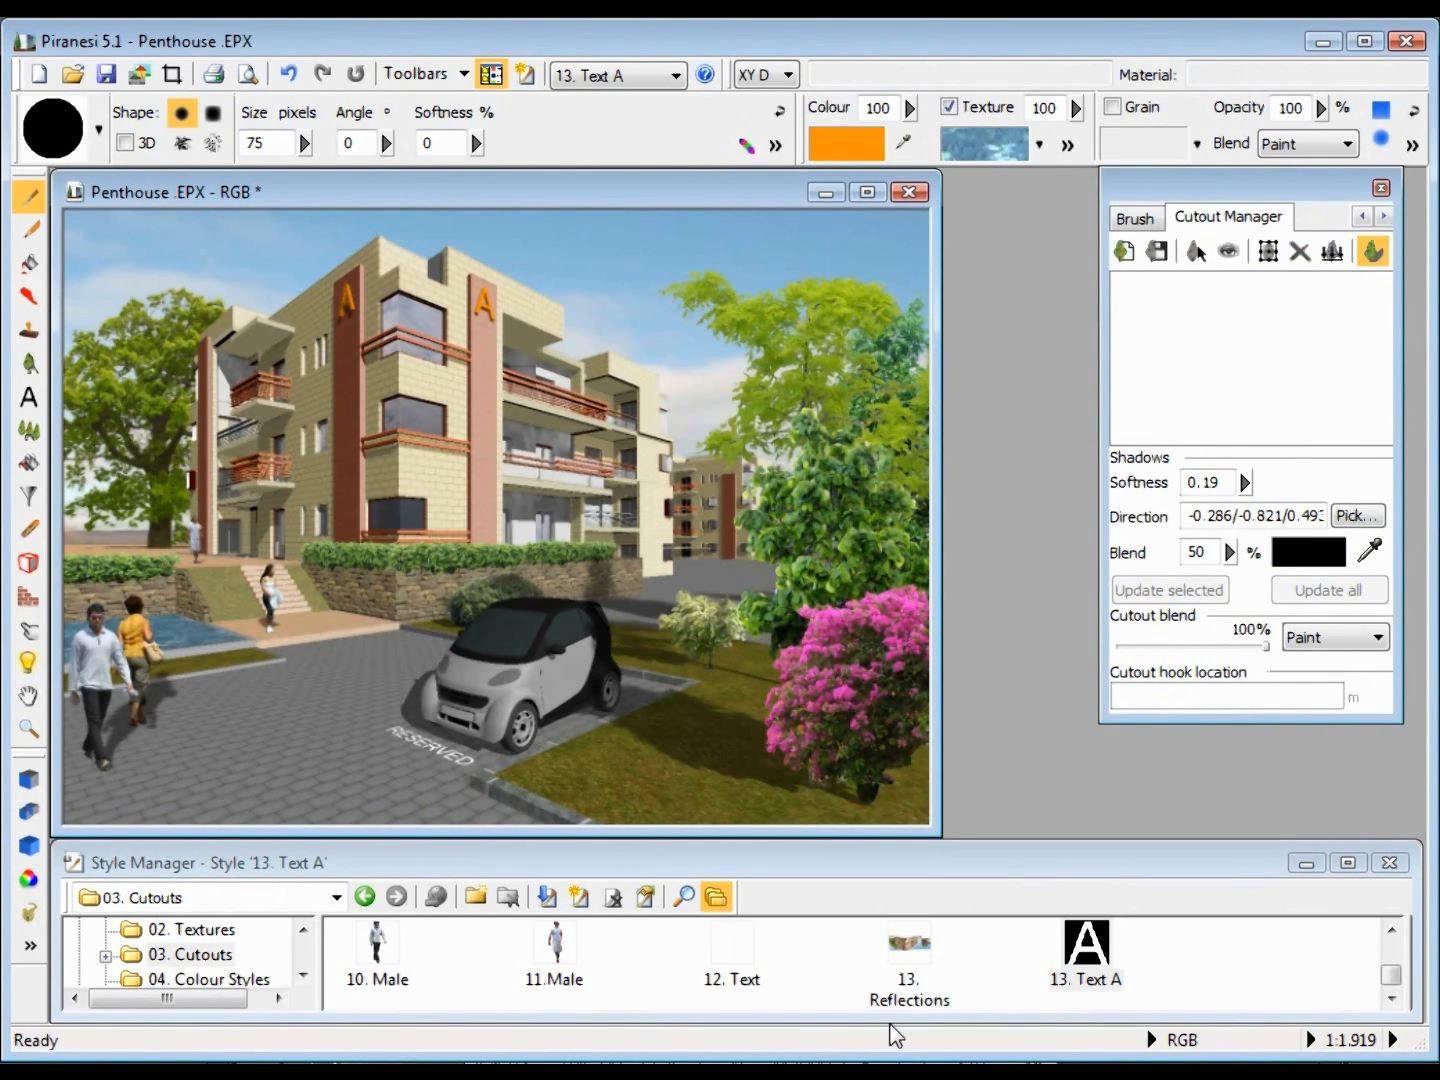
- Capture the scene's reflections with the 13. Reflections style and fill the road with them
{"action": "left_click", "coordinate": [931, 949]}
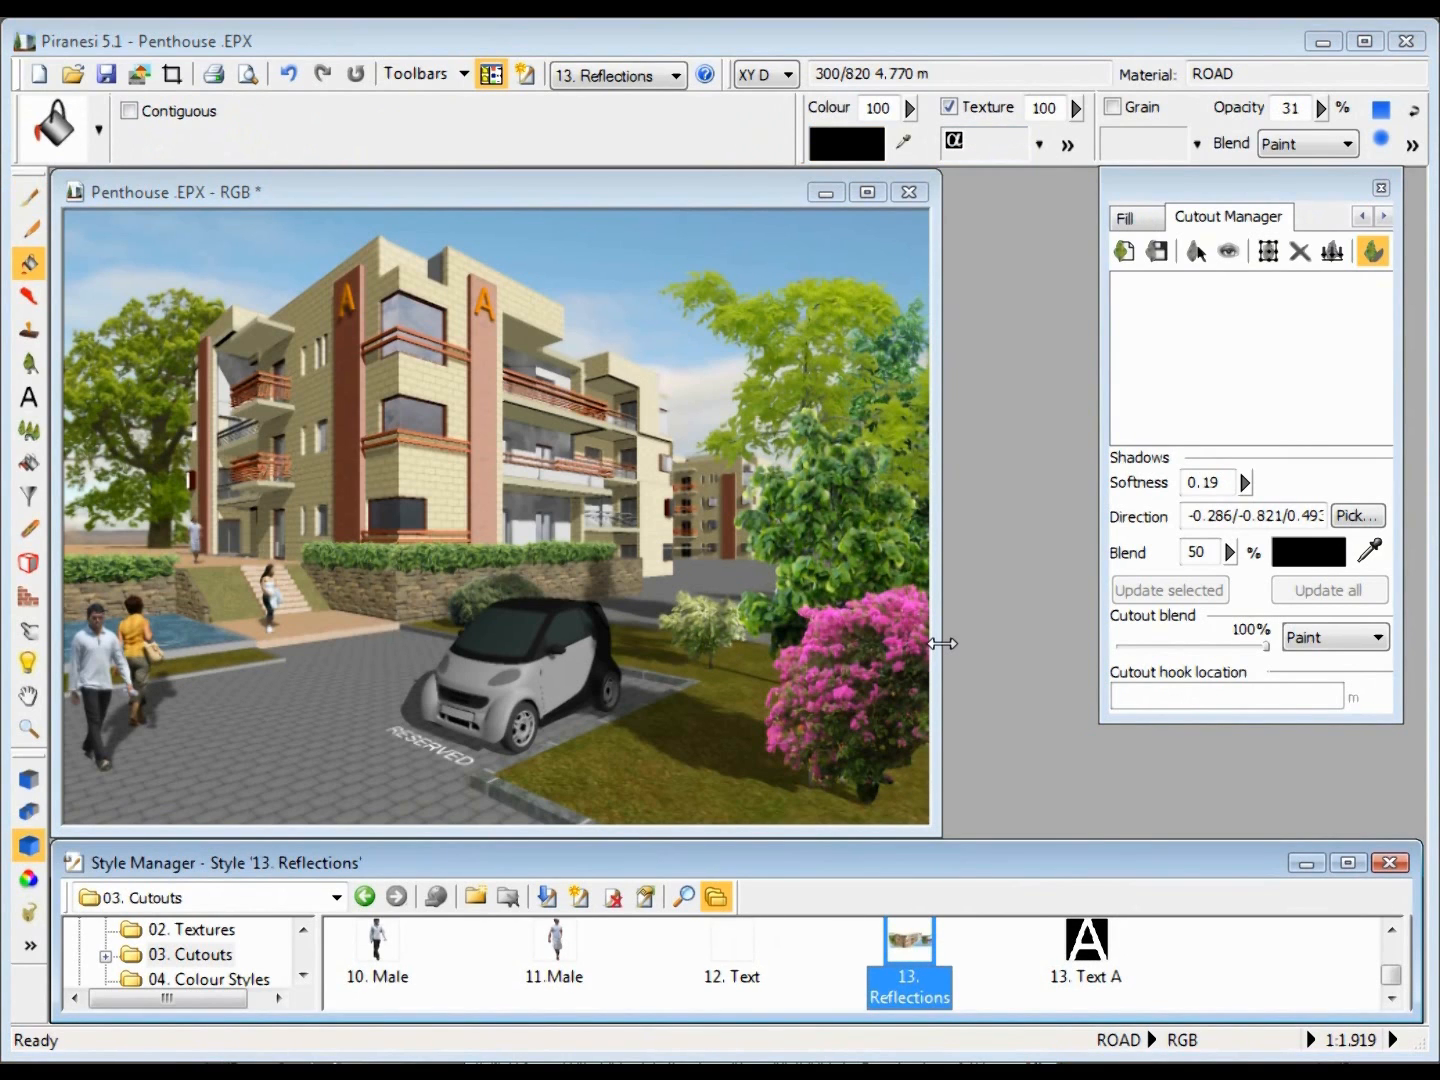
{"action": "left_click", "coordinate": [1067, 145]}
{"action": "left_click", "coordinate": [1143, 280]}
{"action": "left_click", "coordinate": [1150, 296]}
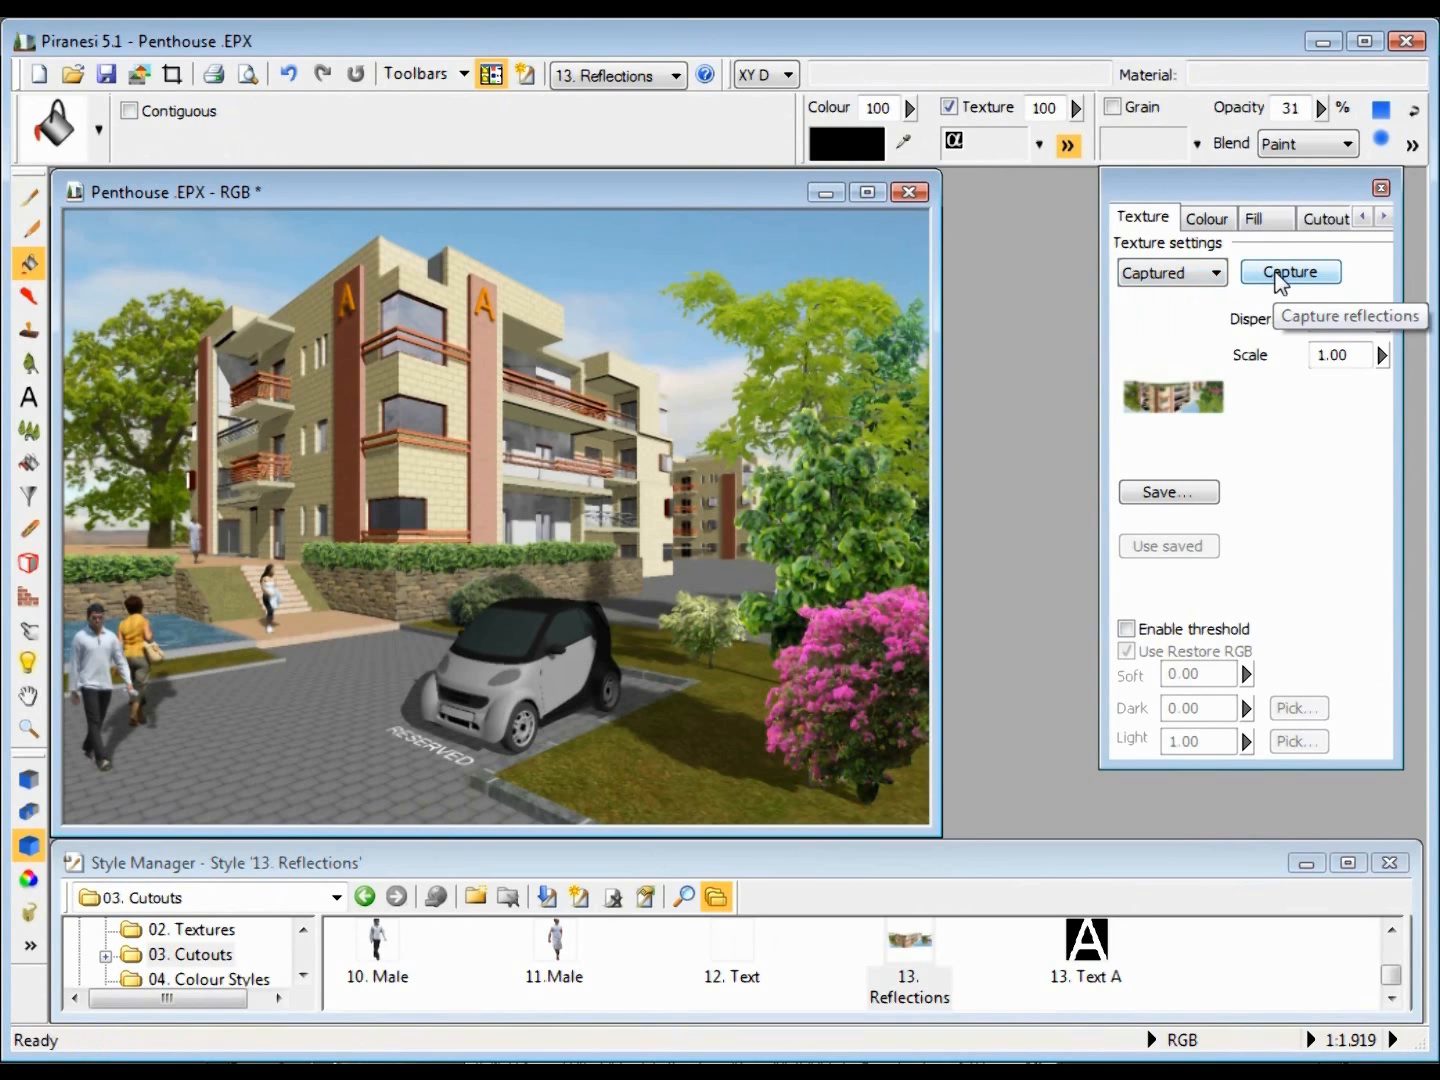
{"action": "left_click", "coordinate": [1279, 282]}
{"action": "left_click", "coordinate": [209, 561]}
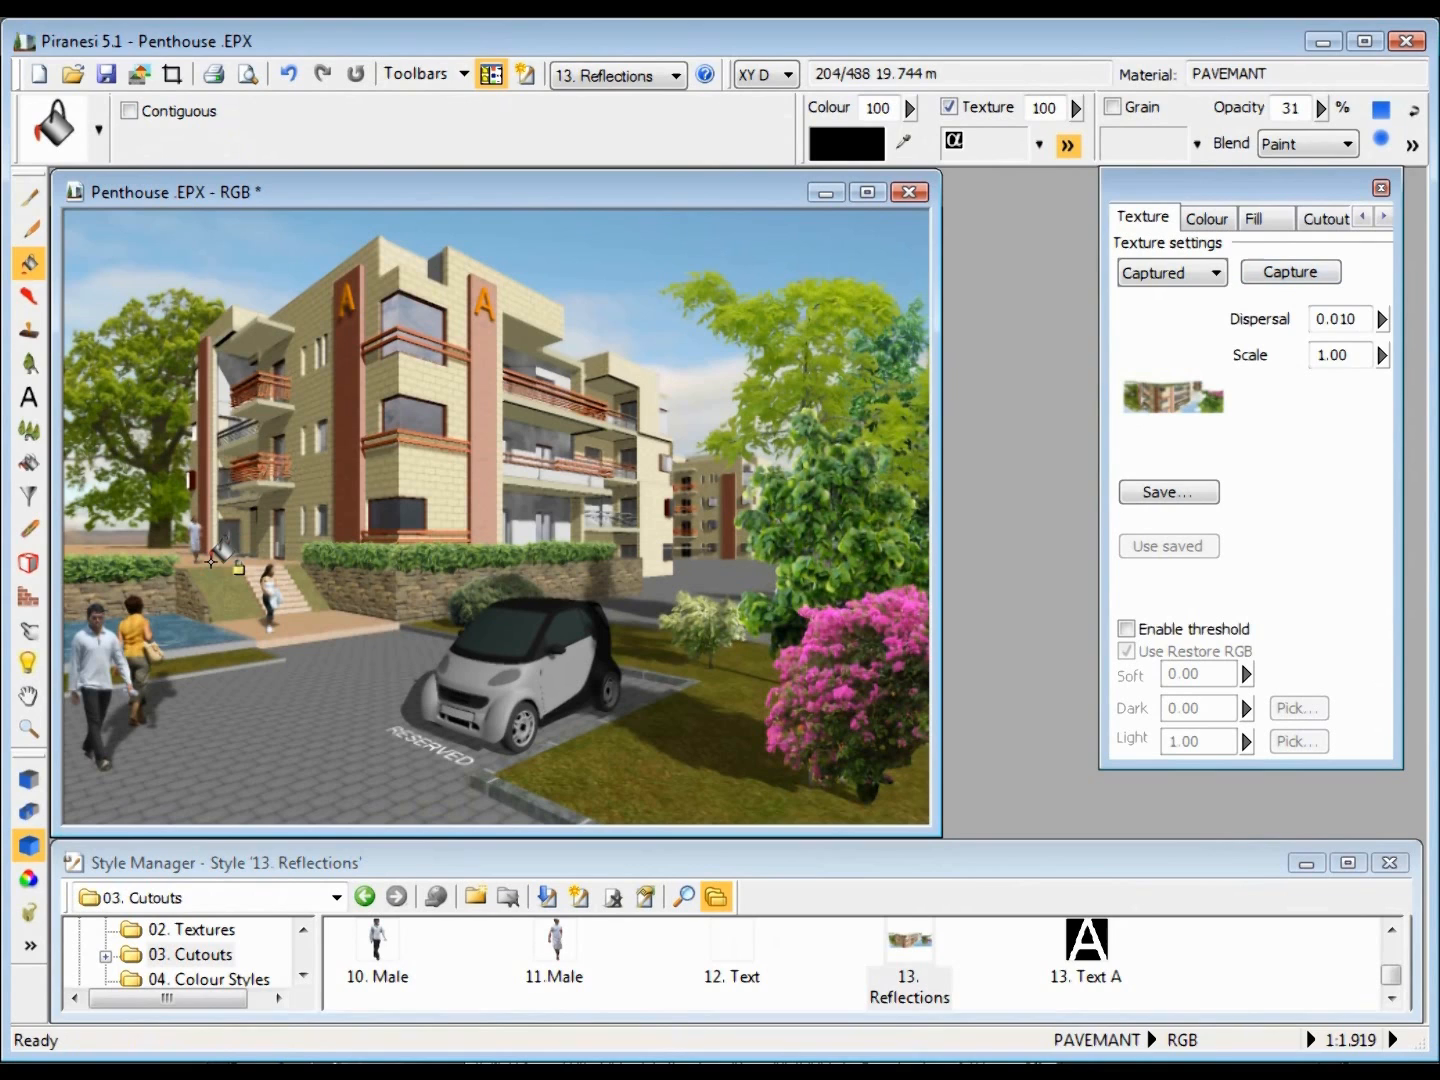
{"action": "left_click", "coordinate": [368, 650]}
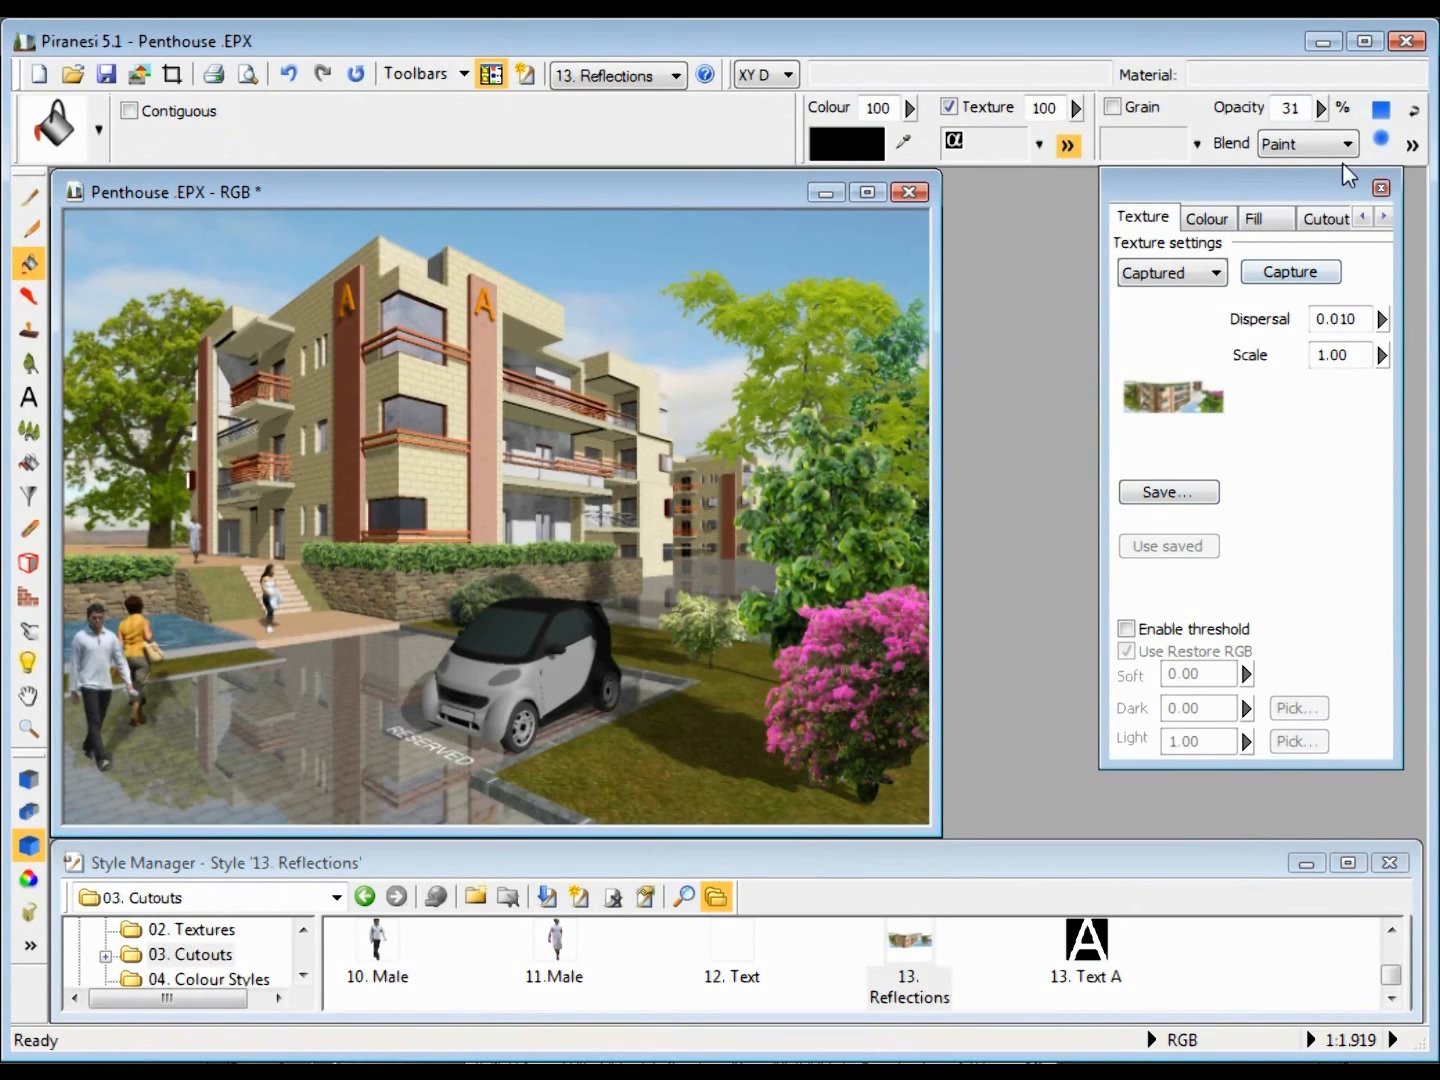
- Reduce the reflection opacity to 11% and reapply the last fill on the road
{"action": "left_click", "coordinate": [1319, 108]}
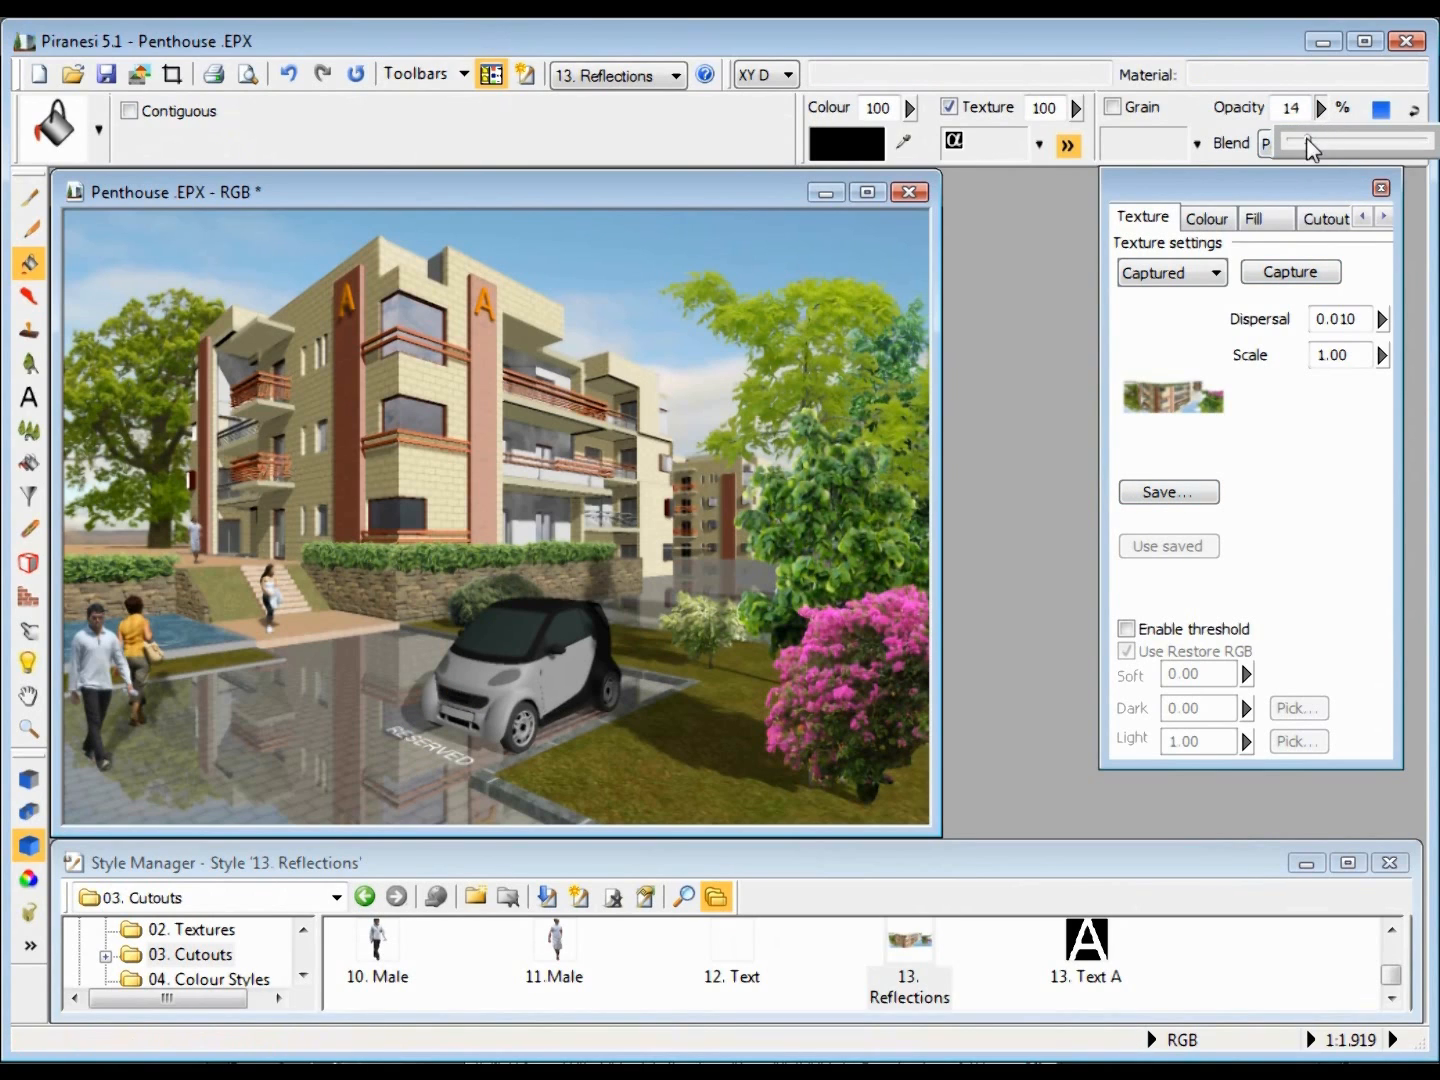
{"action": "left_click_drag", "start_coordinate": [1299, 143], "coordinate": [1302, 141]}
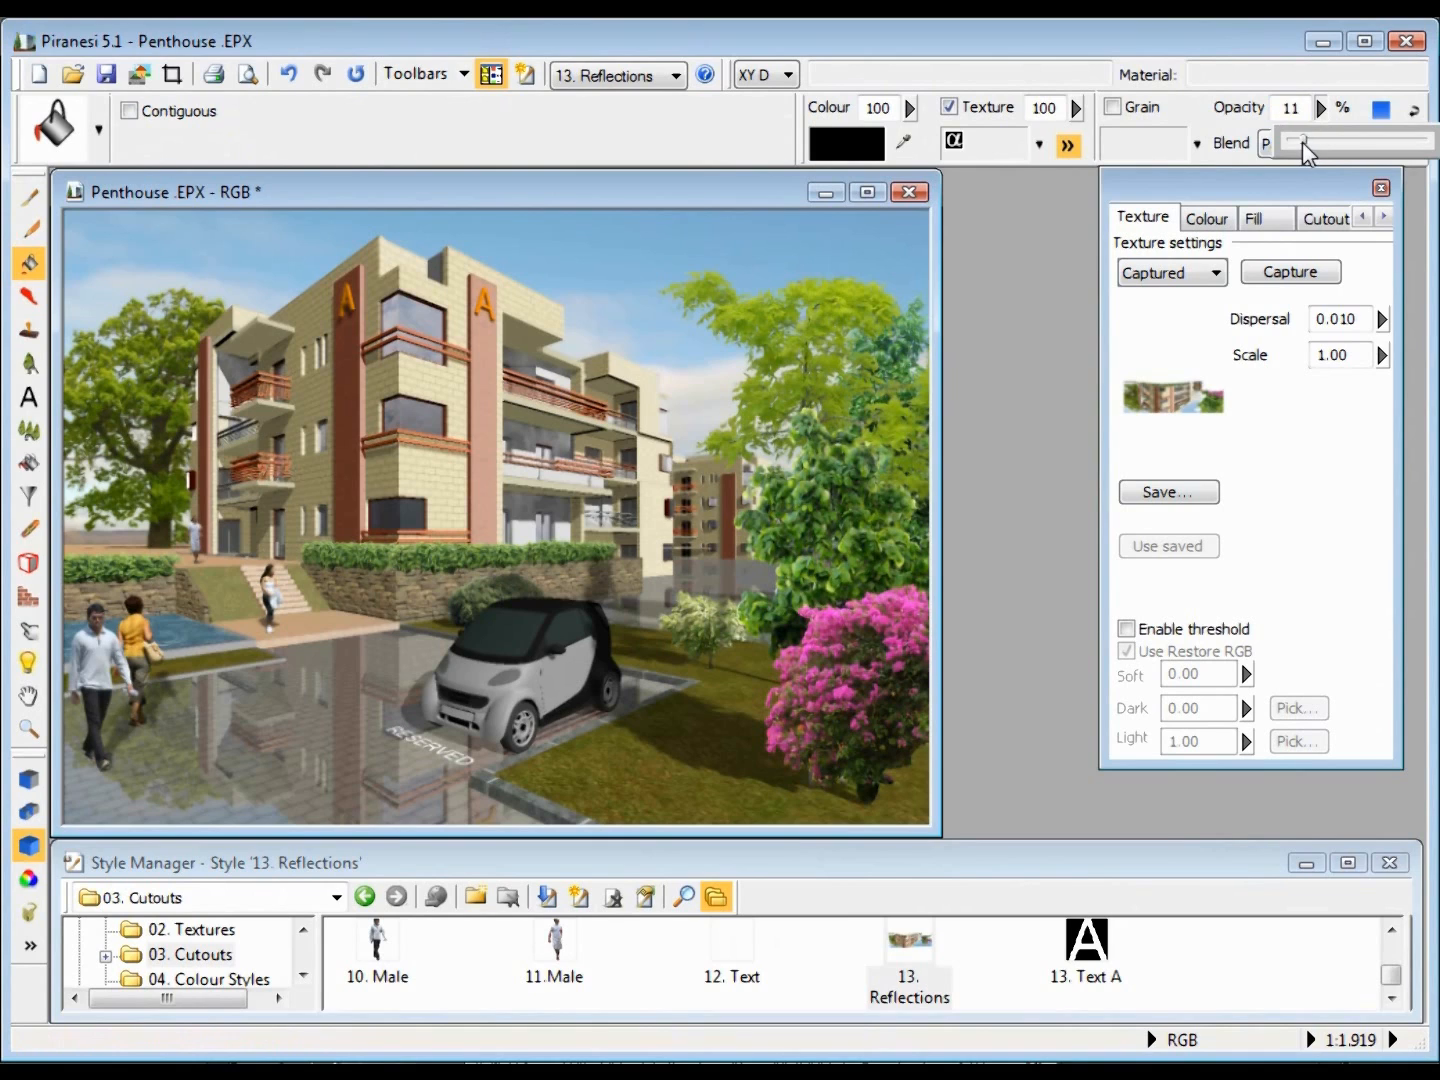
{"action": "left_click", "coordinate": [355, 73]}
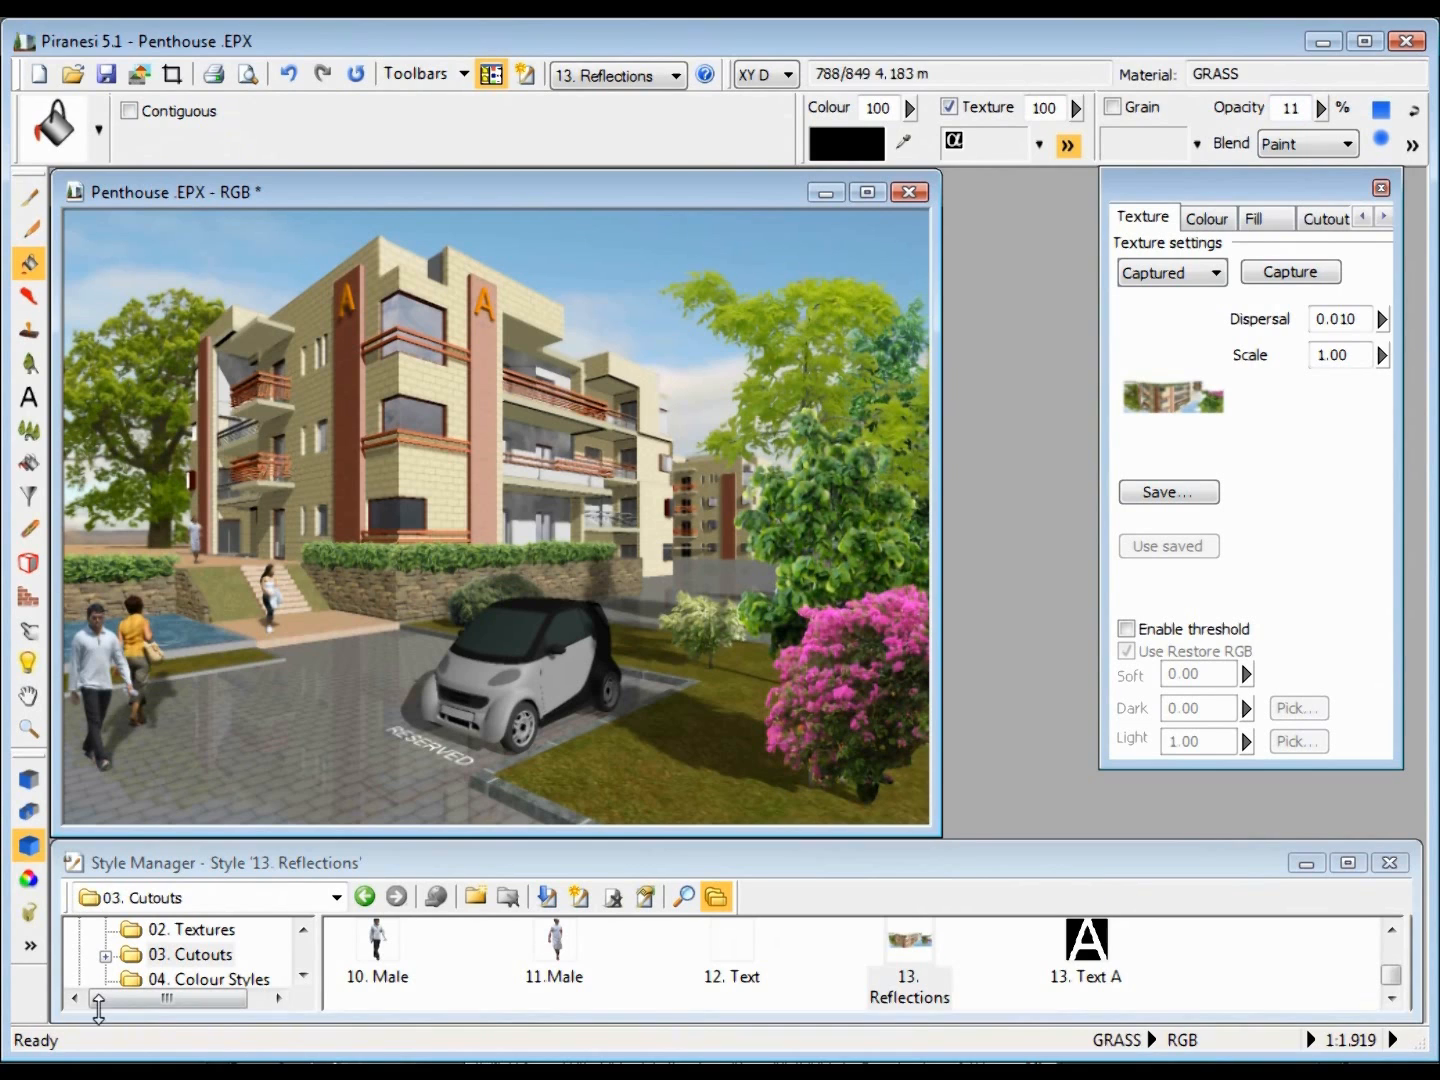
- Re-render the image again so the restore channels include the road reflections
{"action": "left_click", "coordinate": [302, 975]}
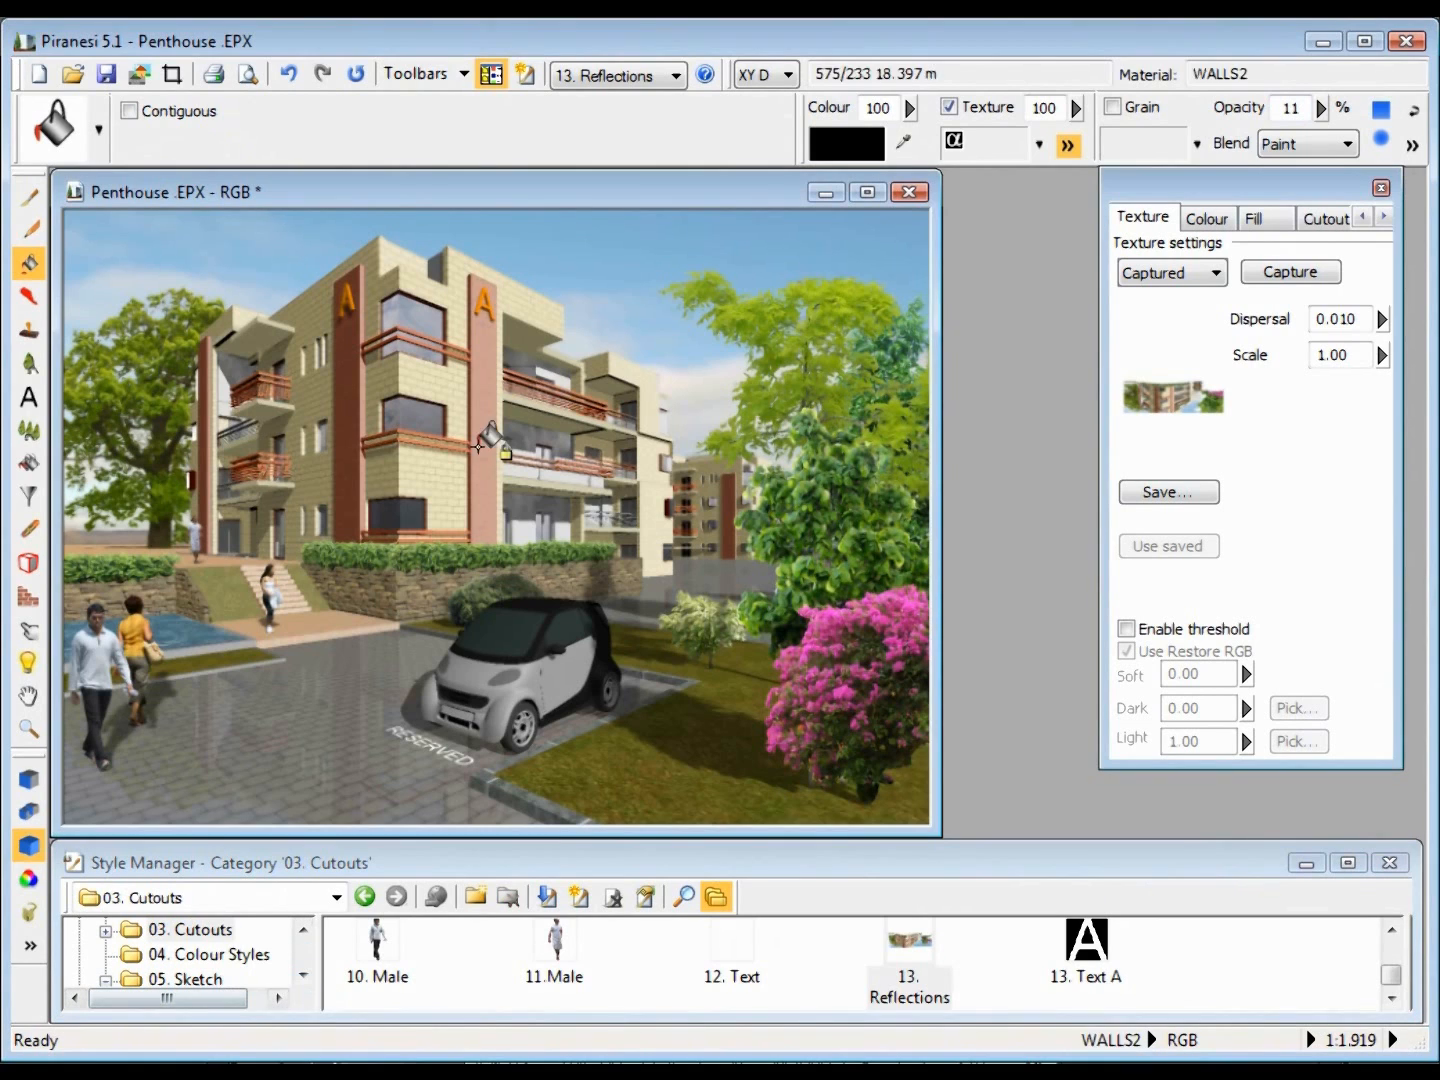
{"action": "left_click", "coordinate": [140, 73]}
{"action": "left_click", "coordinate": [822, 622]}
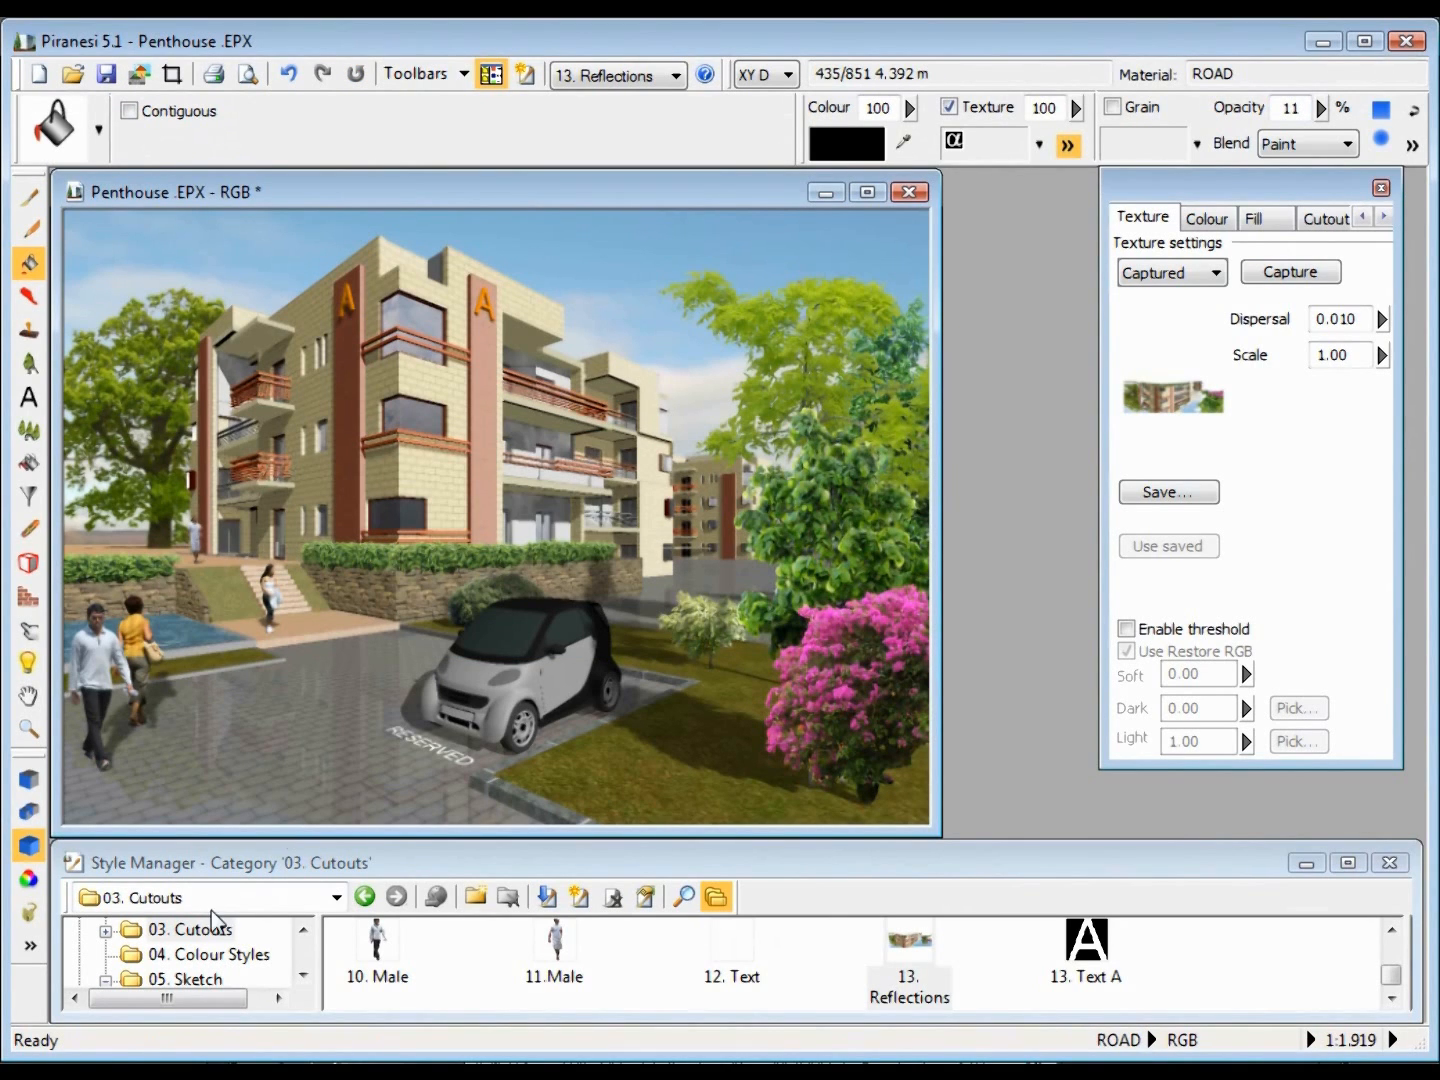
- Fill the entire image with white using the 01 White out style from 04. Colour Styles
{"action": "left_click", "coordinate": [224, 955]}
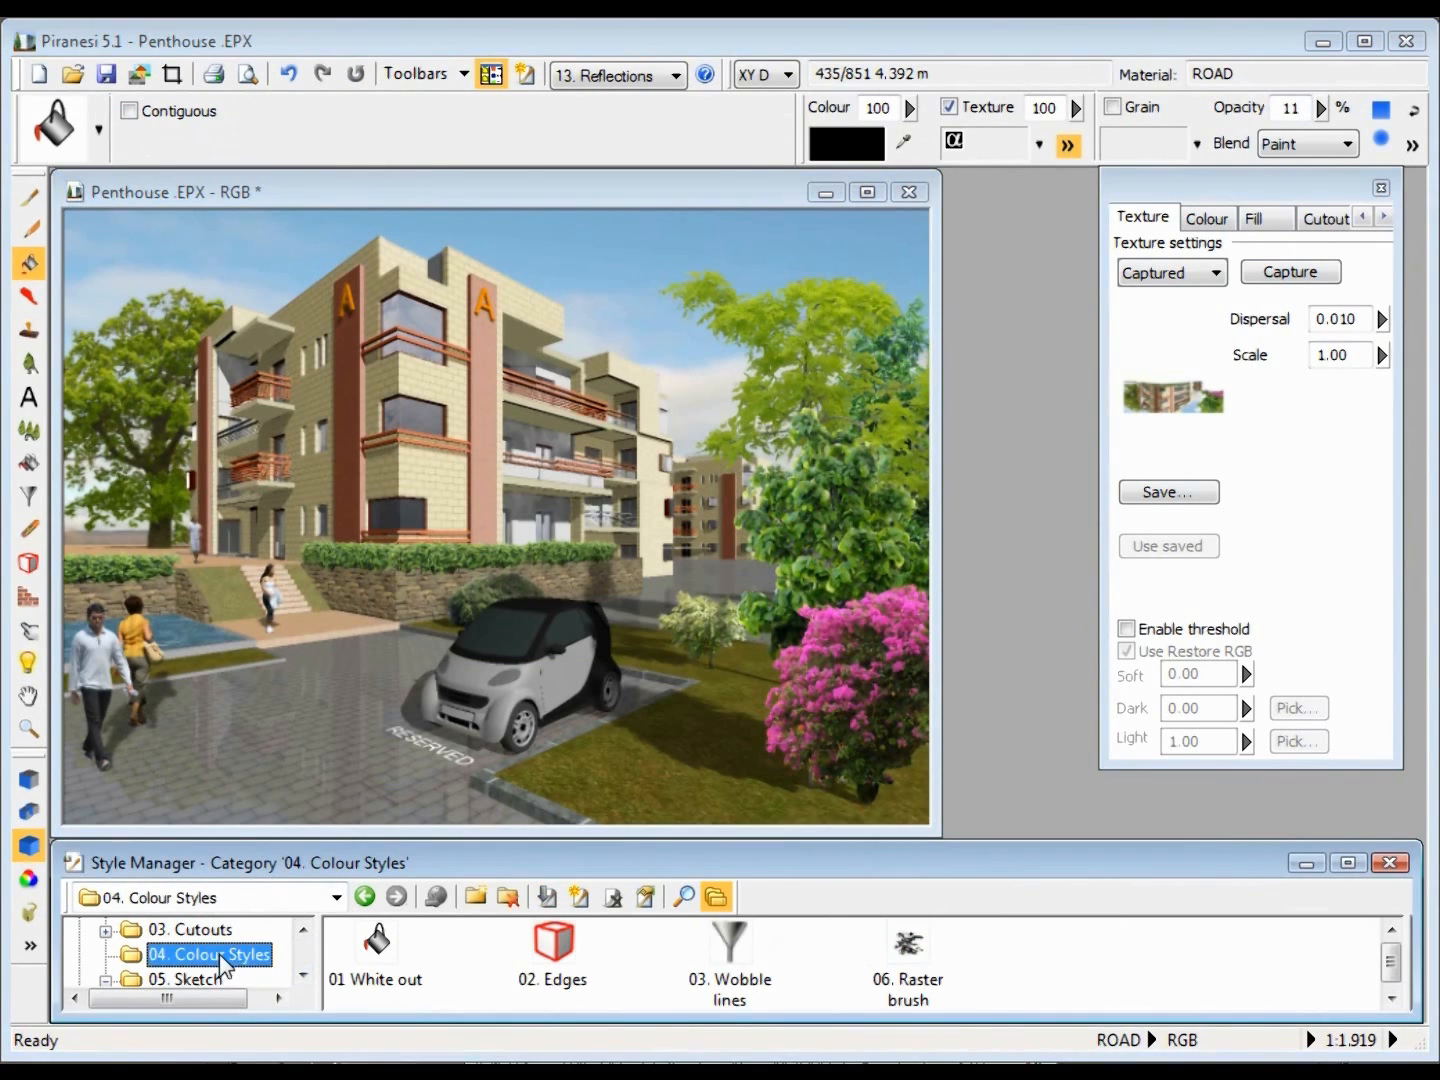
{"action": "left_click", "coordinate": [378, 955]}
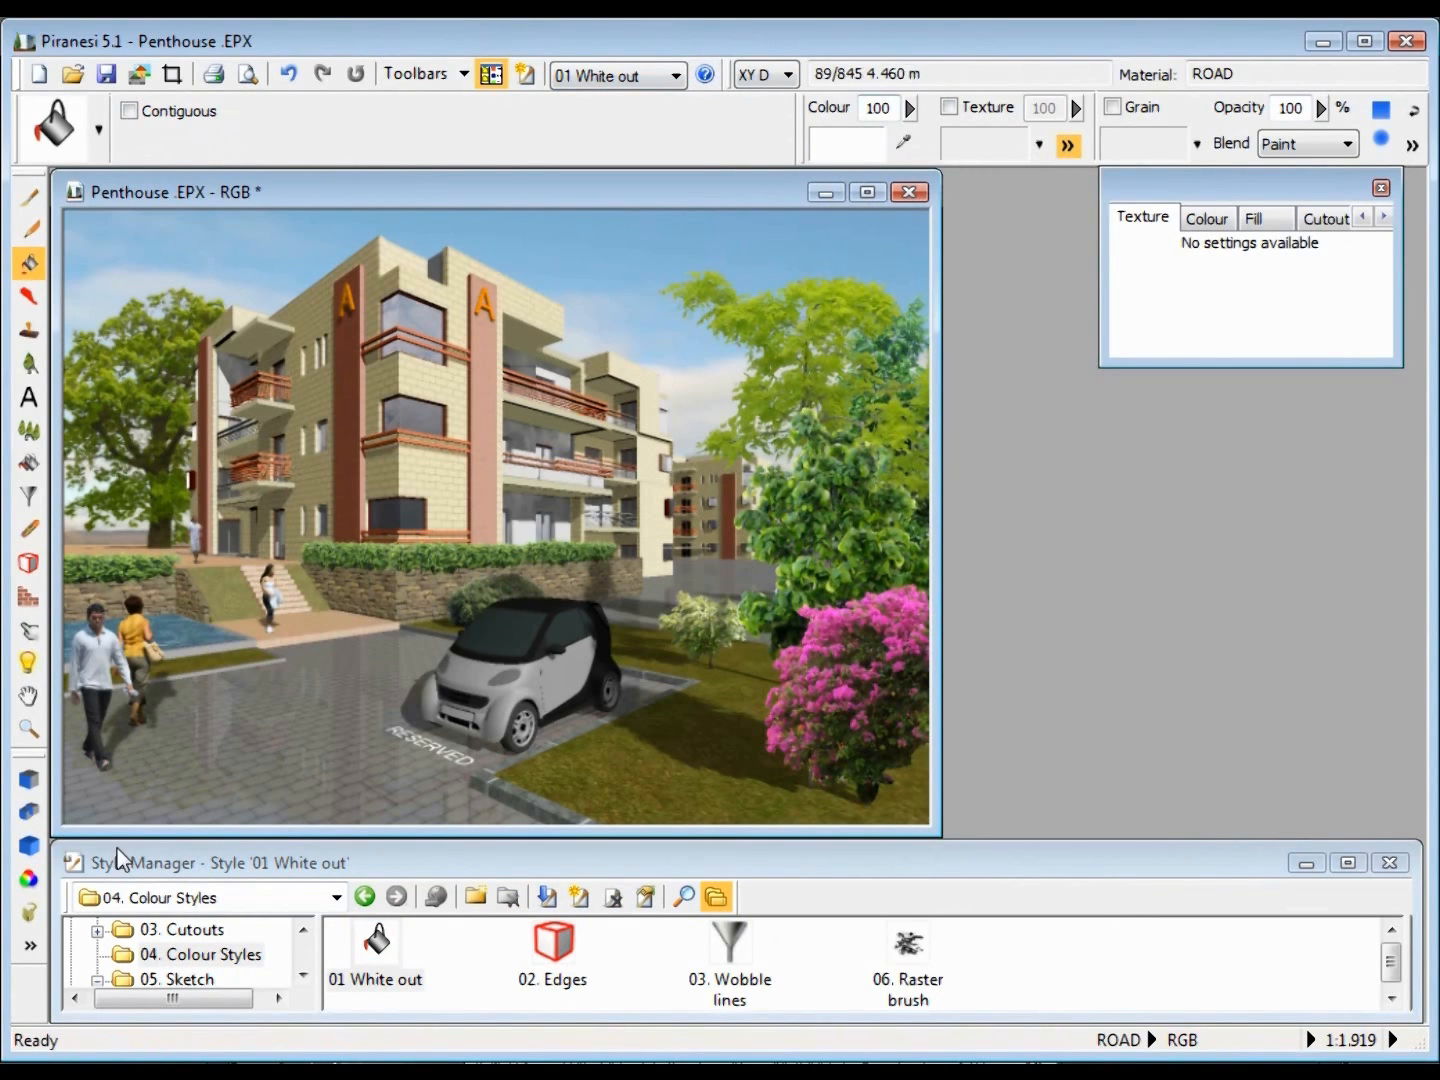
{"action": "left_click", "coordinate": [318, 632]}
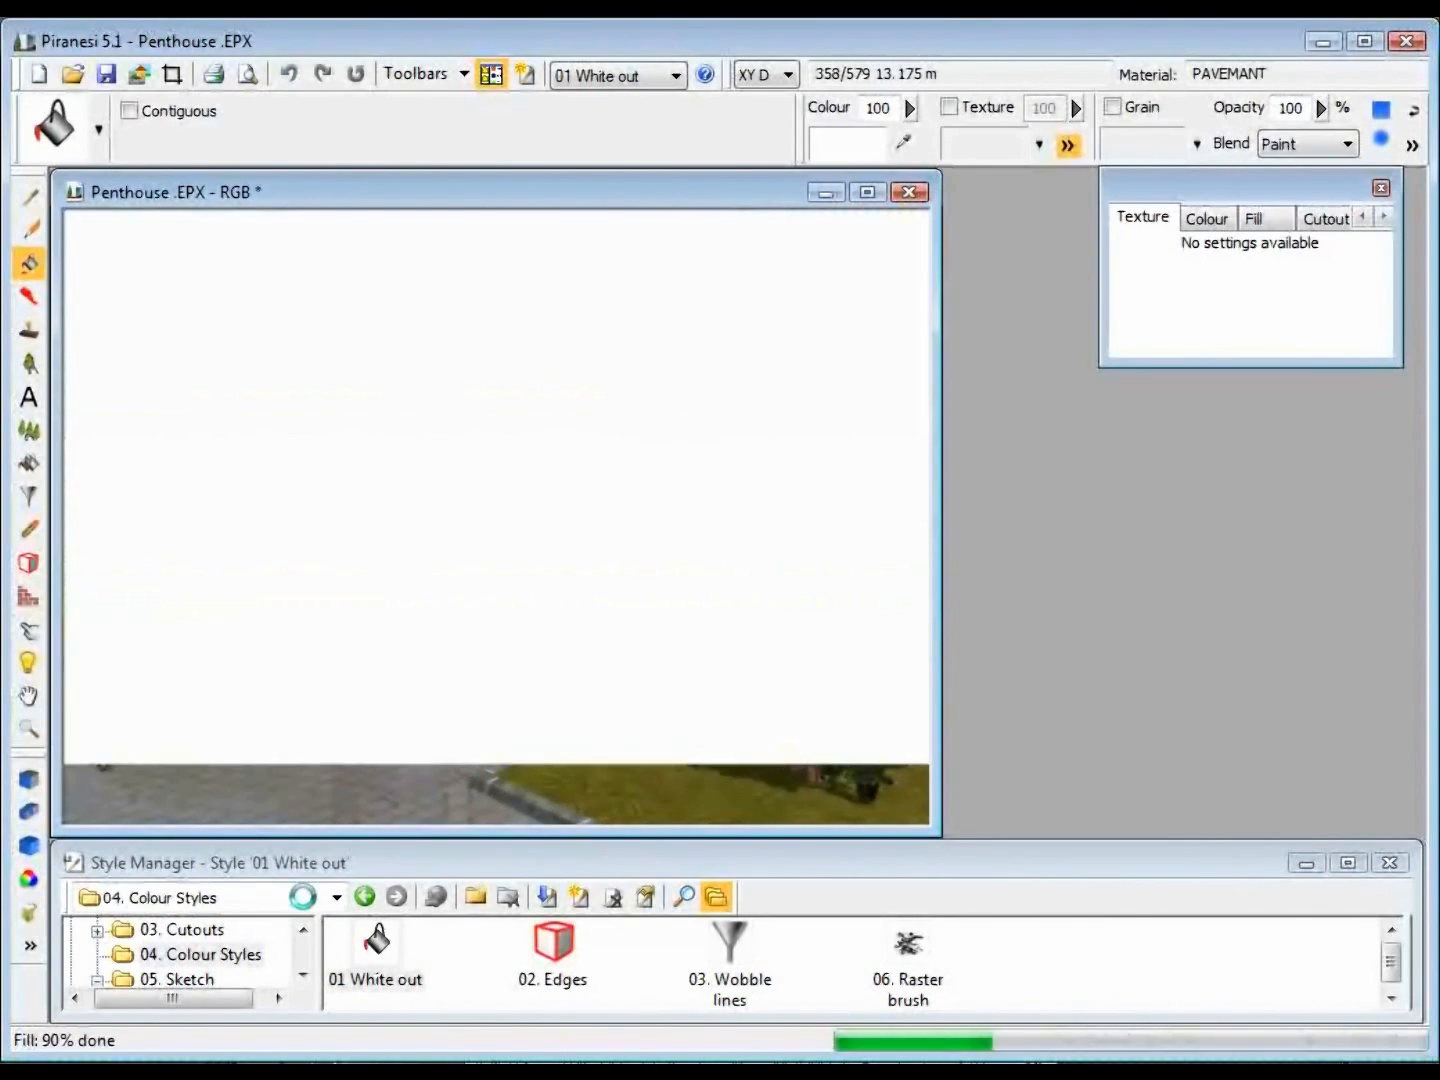
- Draw black depth edges over the whole image with the 02. Edges style and roughen them with 03. Wobble lines
{"action": "left_click", "coordinate": [554, 945]}
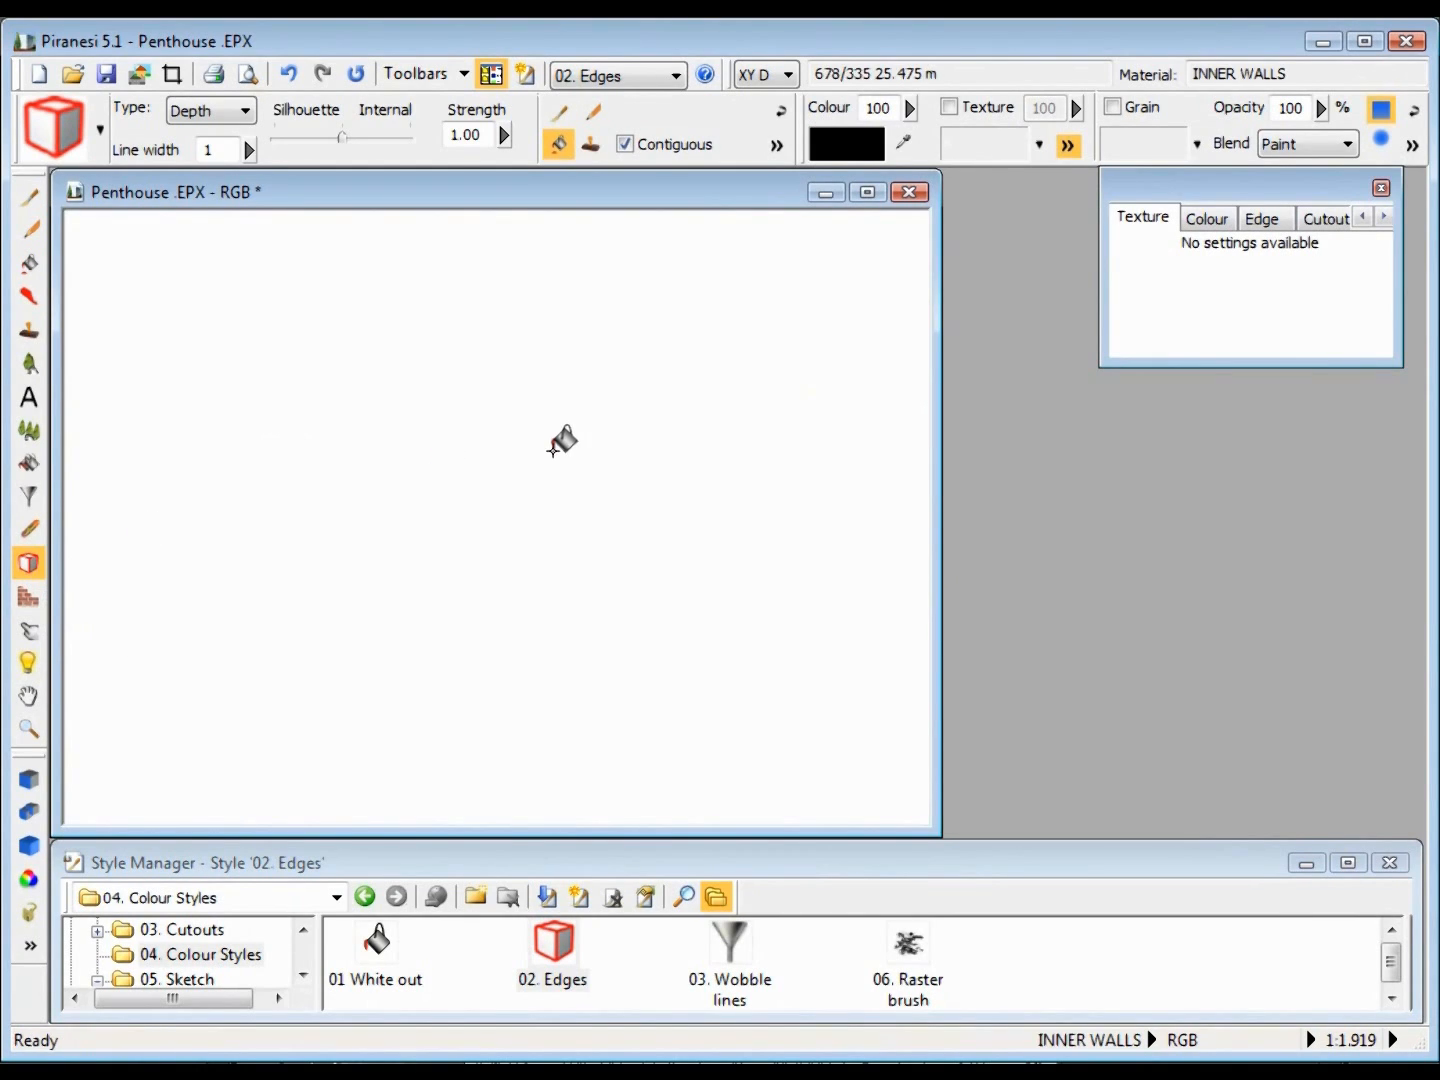
{"action": "left_click", "coordinate": [557, 146]}
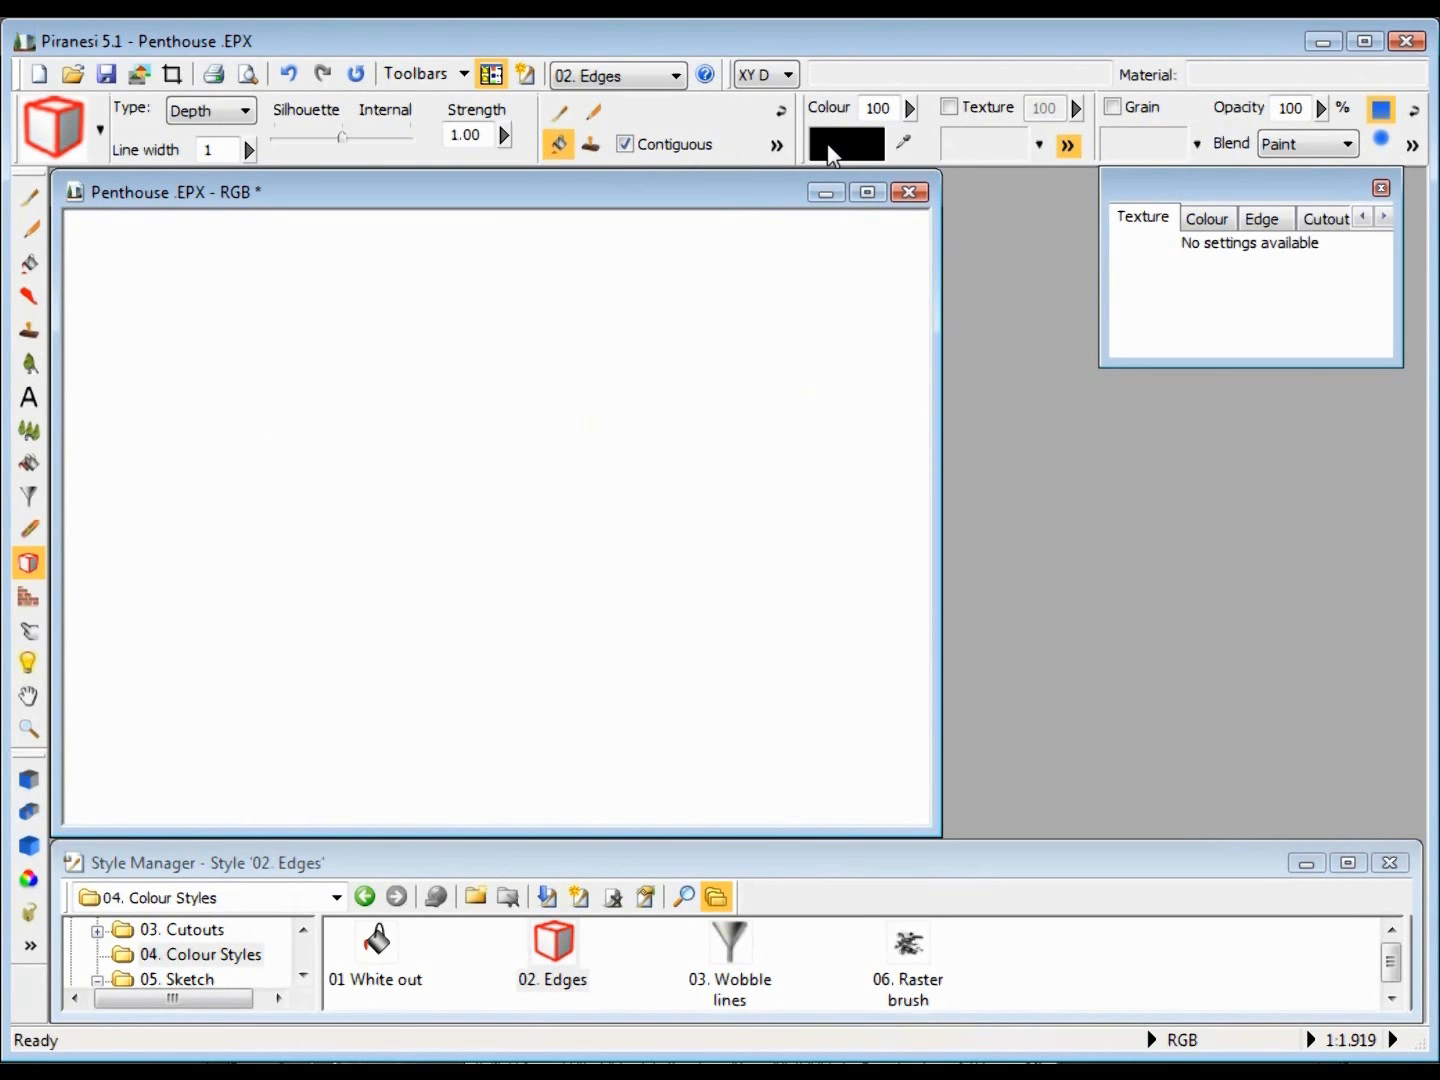
{"action": "left_click", "coordinate": [579, 317]}
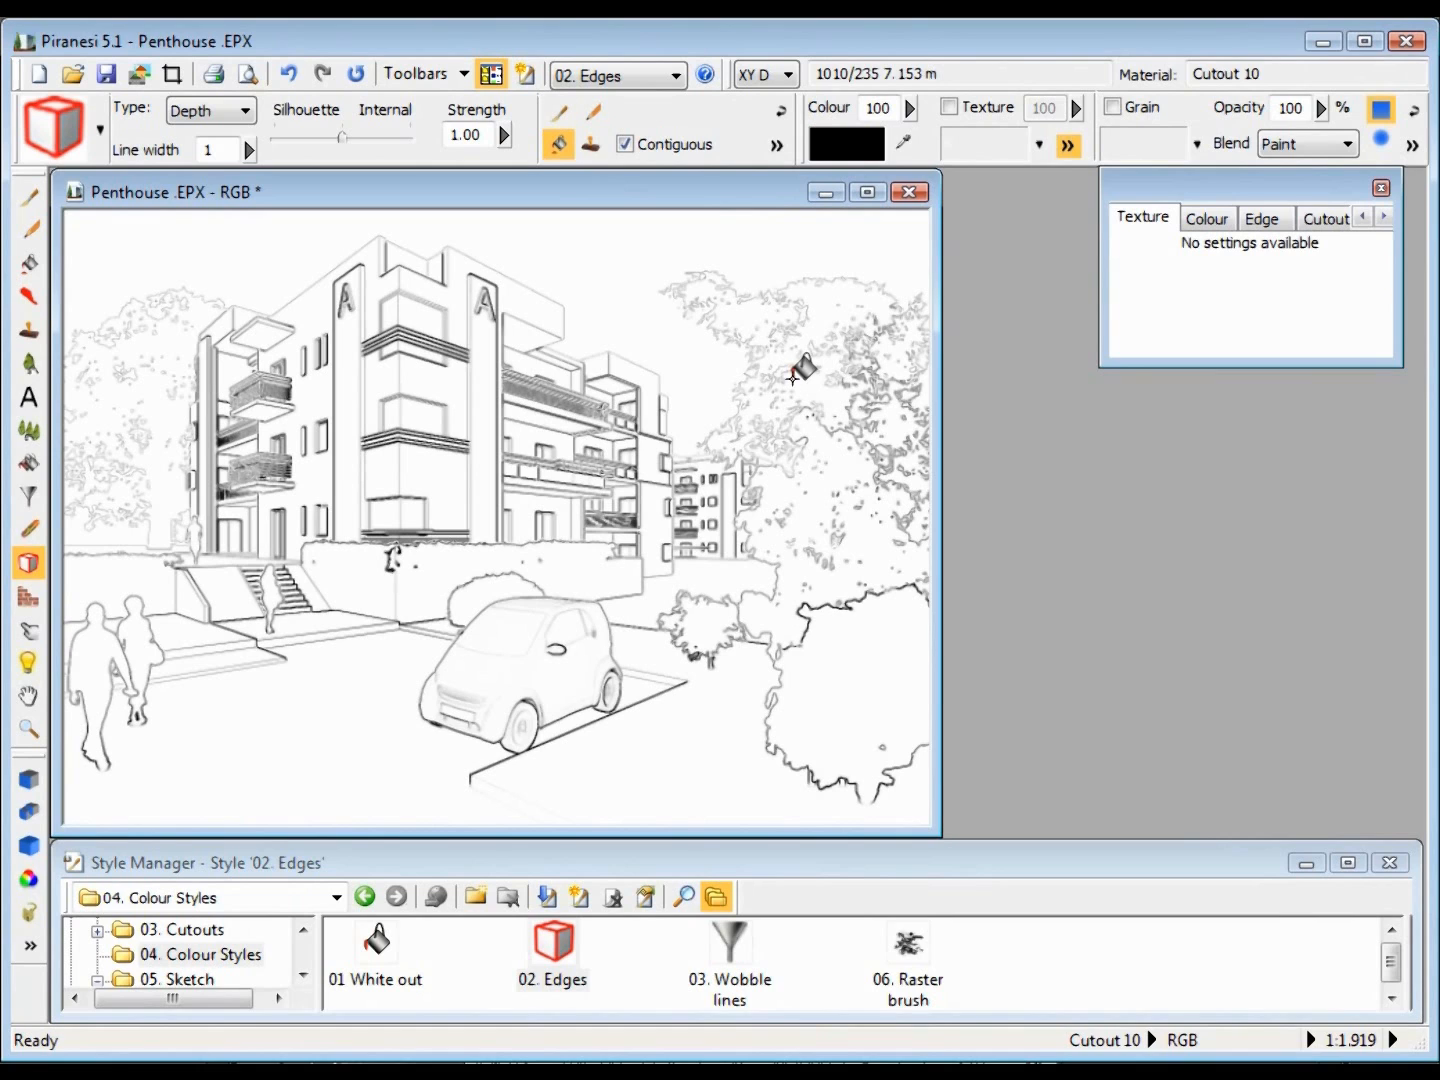
{"action": "left_click", "coordinate": [758, 1008]}
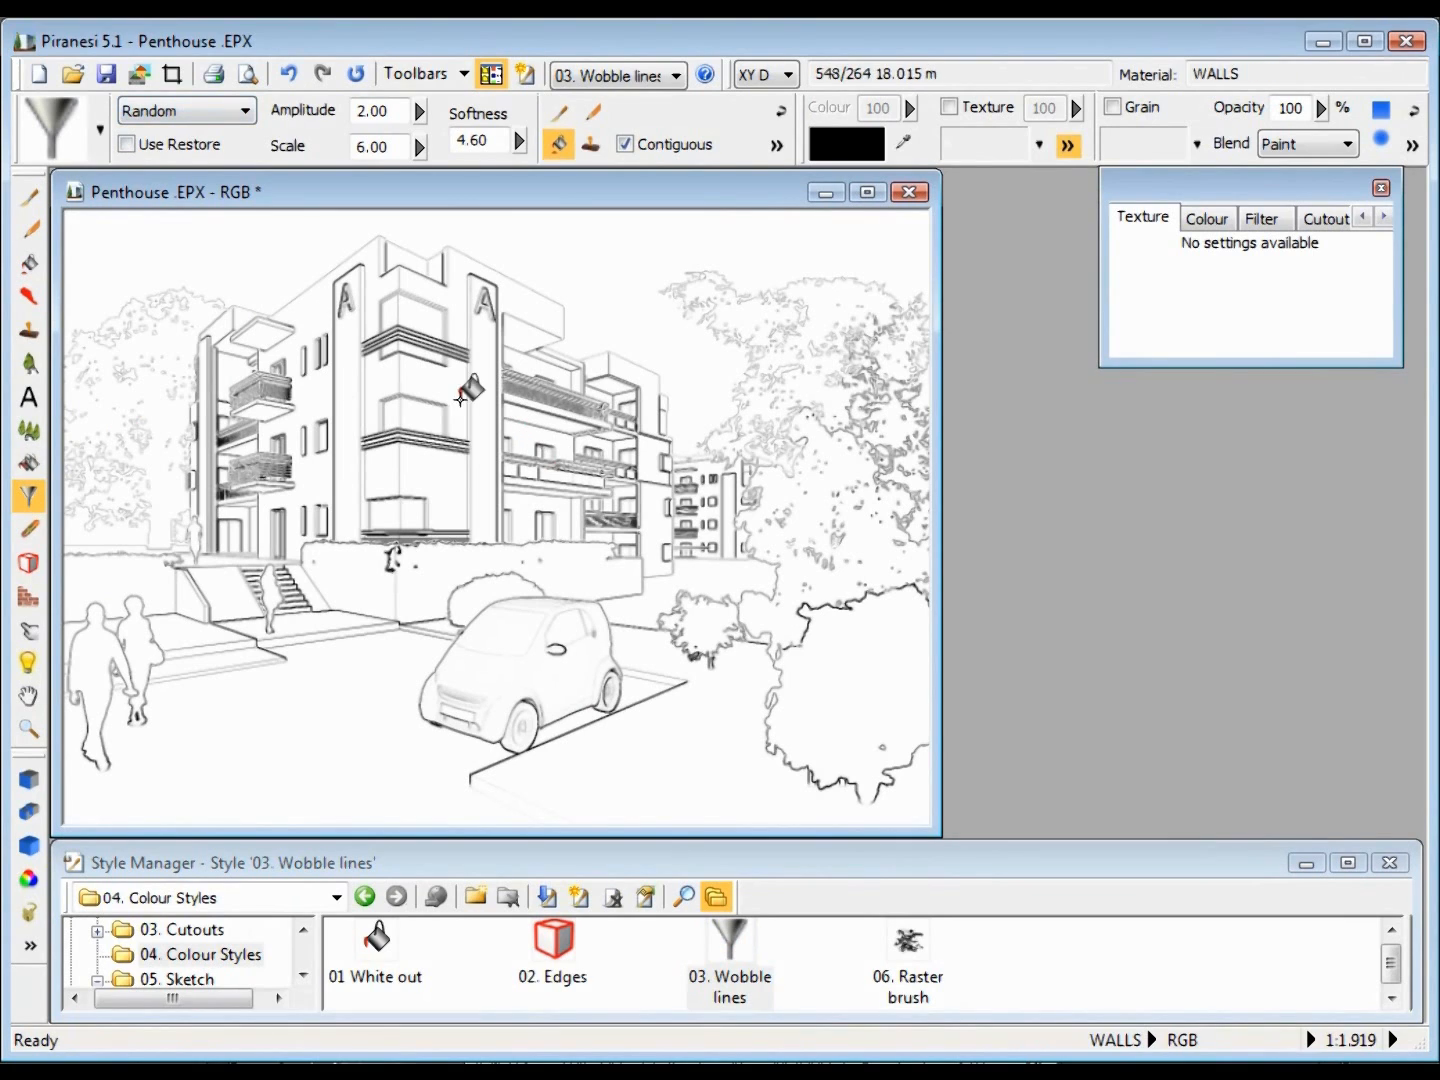
{"action": "left_click", "coordinate": [456, 391]}
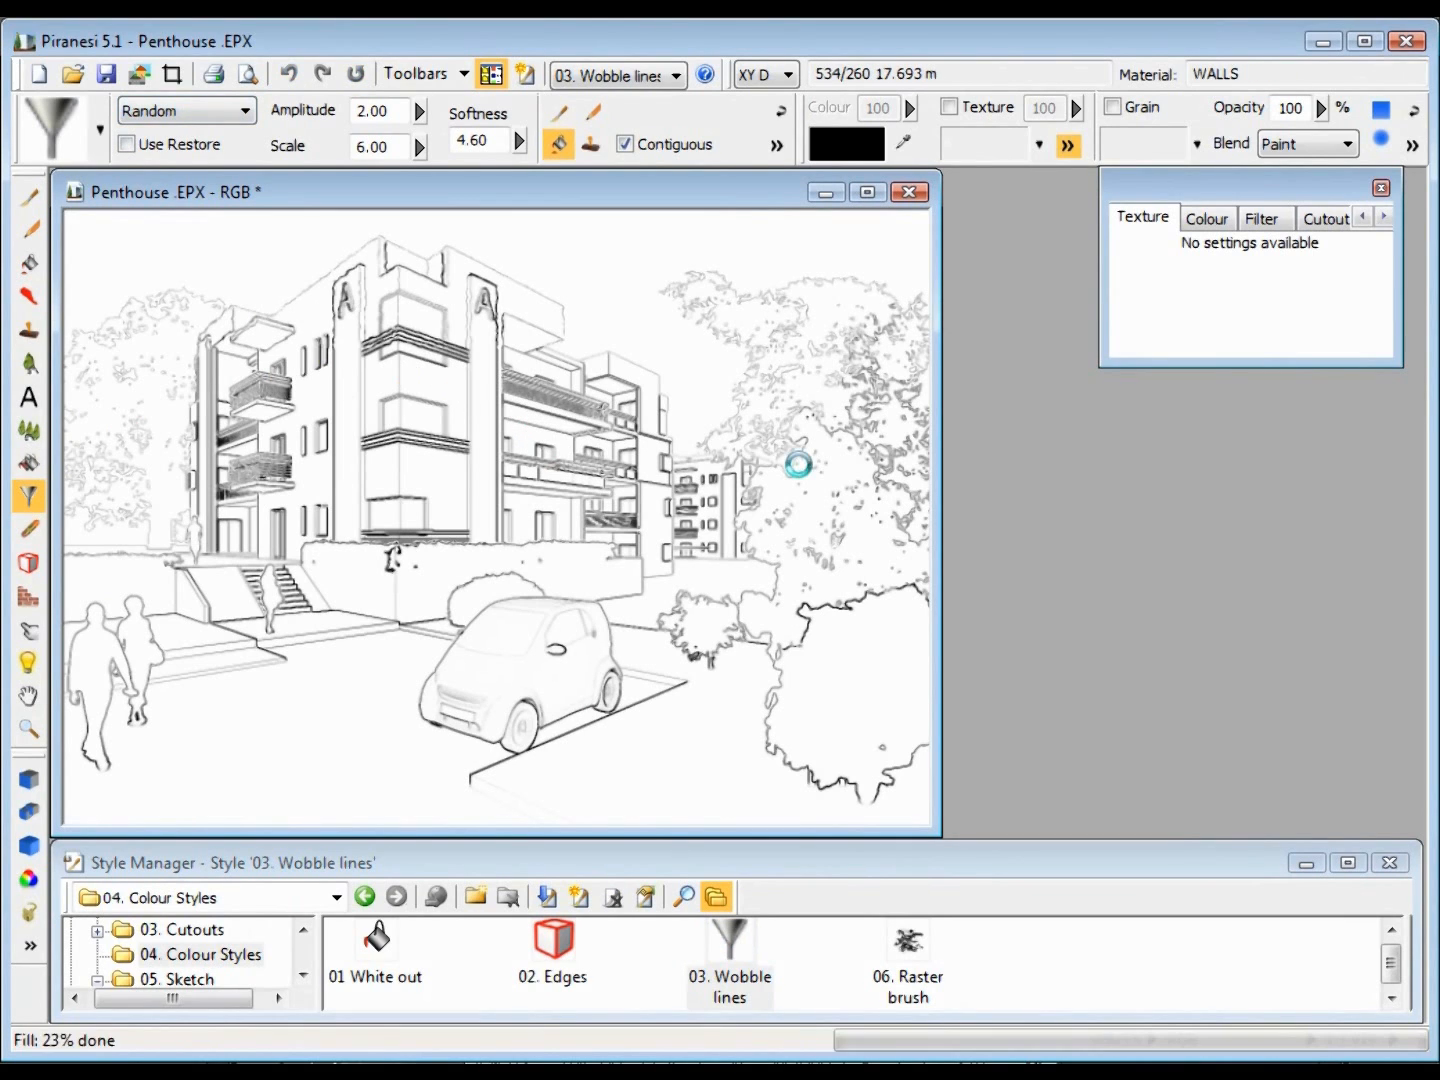
- Paint colour back over the building, car and surrounding ground with the 06. Raster brush style, raising its opacity to 25%
{"action": "left_click", "coordinate": [896, 942]}
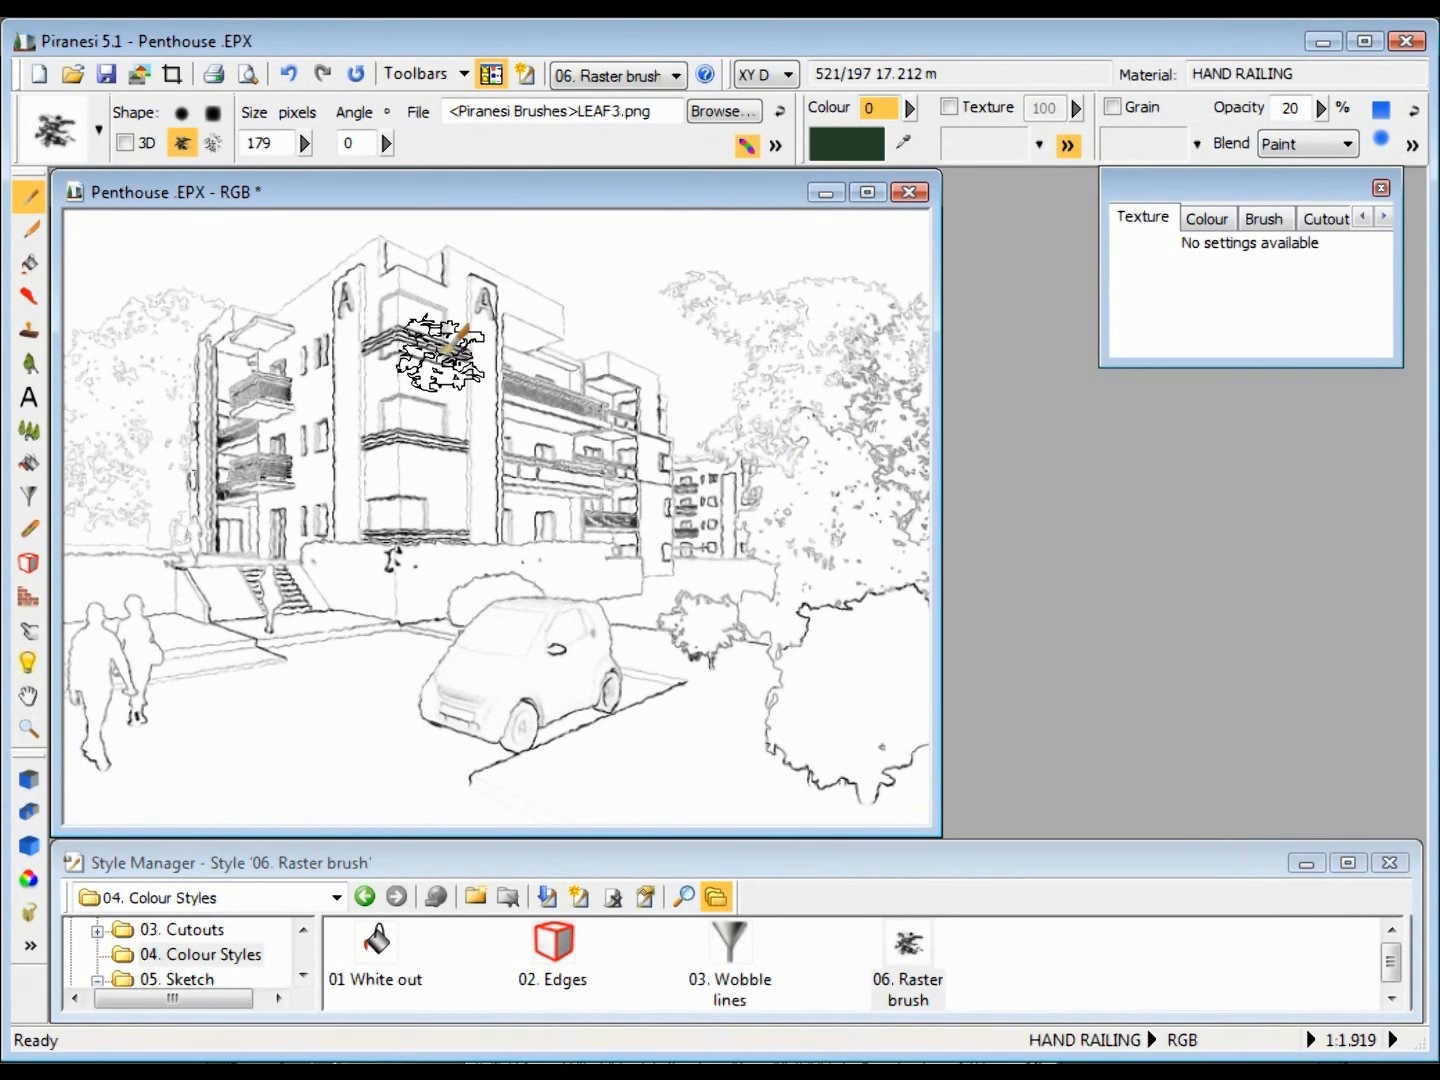
{"action": "left_click_drag", "start_coordinate": [385, 305], "coordinate": [364, 395]}
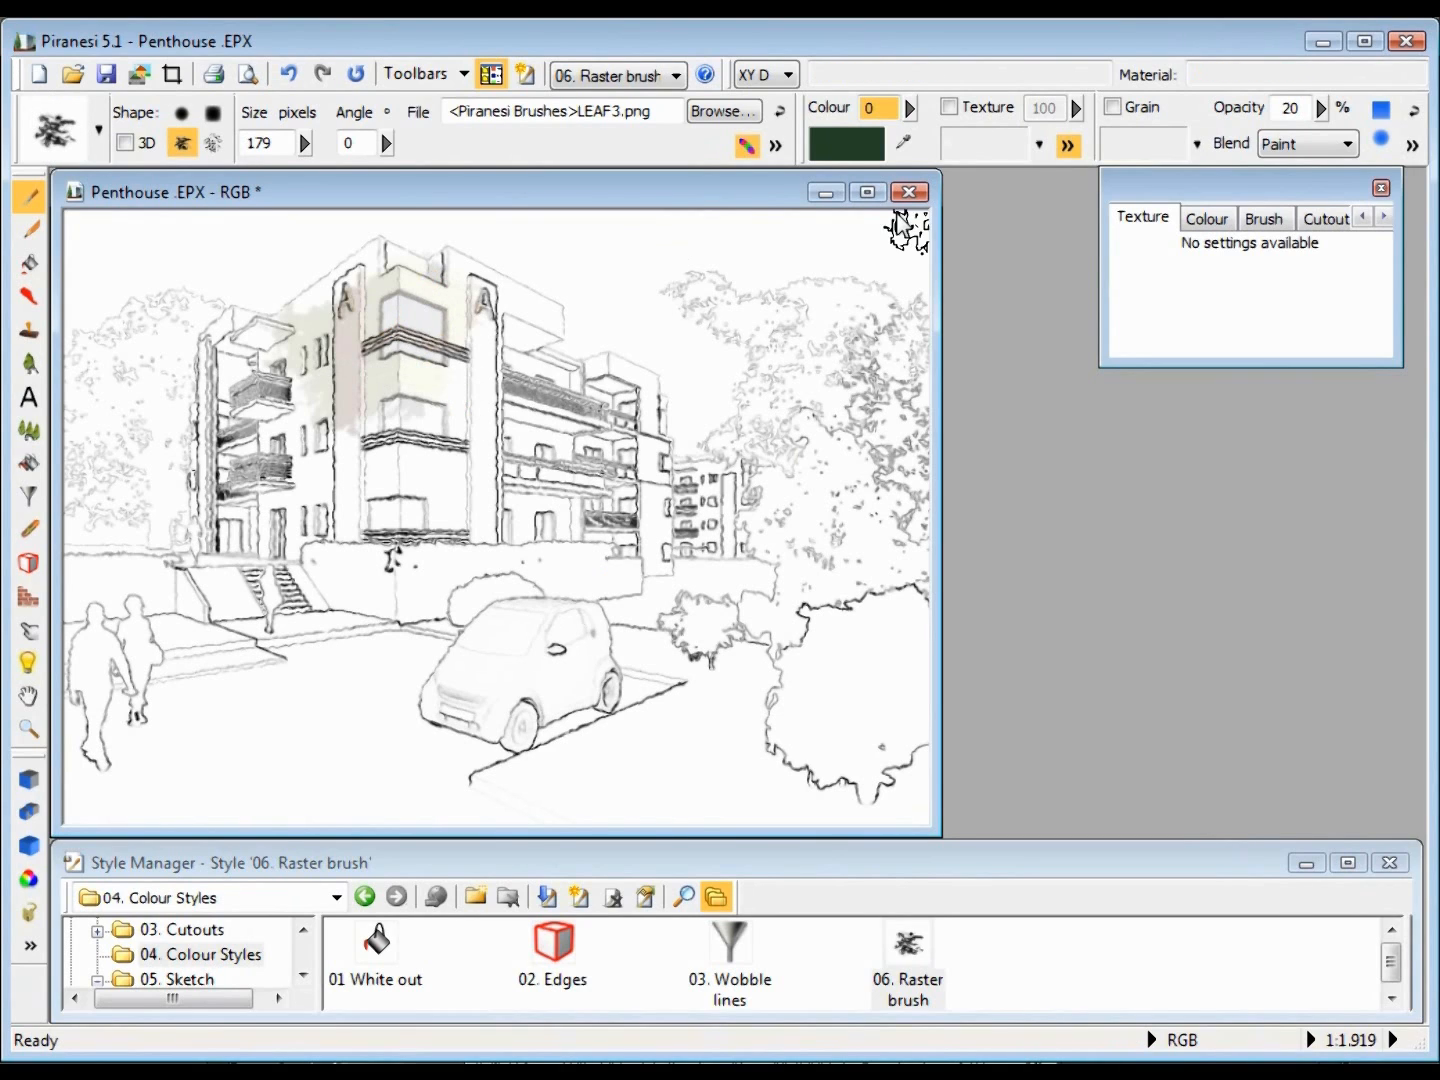
{"action": "left_click", "coordinate": [1321, 108]}
{"action": "mouse_move", "coordinate": [420, 345]}
{"action": "left_mouse_down"}
{"action": "mouse_move", "coordinate": [440, 382]}
{"action": "mouse_move", "coordinate": [406, 605]}
{"action": "mouse_move", "coordinate": [560, 635]}
{"action": "mouse_move", "coordinate": [514, 675]}
{"action": "mouse_move", "coordinate": [514, 604]}
{"action": "mouse_move", "coordinate": [450, 645]}
{"action": "mouse_move", "coordinate": [463, 590]}
{"action": "mouse_move", "coordinate": [610, 563]}
{"action": "mouse_move", "coordinate": [363, 512]}
{"action": "mouse_move", "coordinate": [295, 458]}
{"action": "mouse_move", "coordinate": [401, 319]}
{"action": "mouse_move", "coordinate": [262, 436]}
{"action": "mouse_move", "coordinate": [434, 476]}
{"action": "mouse_move", "coordinate": [500, 355]}
{"action": "mouse_move", "coordinate": [461, 515]}
{"action": "mouse_move", "coordinate": [634, 525]}
{"action": "mouse_move", "coordinate": [621, 591]}
{"action": "mouse_move", "coordinate": [647, 635]}
{"action": "mouse_move", "coordinate": [722, 685]}
{"action": "mouse_move", "coordinate": [654, 640]}
{"action": "mouse_move", "coordinate": [599, 670]}
{"action": "mouse_move", "coordinate": [440, 645]}
{"action": "mouse_move", "coordinate": [467, 640]}
{"action": "mouse_move", "coordinate": [320, 690]}
{"action": "mouse_move", "coordinate": [210, 690]}
{"action": "mouse_move", "coordinate": [240, 631]}
{"action": "mouse_move", "coordinate": [221, 595]}
{"action": "mouse_move", "coordinate": [356, 520]}
{"action": "mouse_move", "coordinate": [324, 491]}
{"action": "mouse_move", "coordinate": [370, 446]}
{"action": "mouse_move", "coordinate": [366, 409]}
{"action": "mouse_move", "coordinate": [491, 258]}
{"action": "left_mouse_up"}
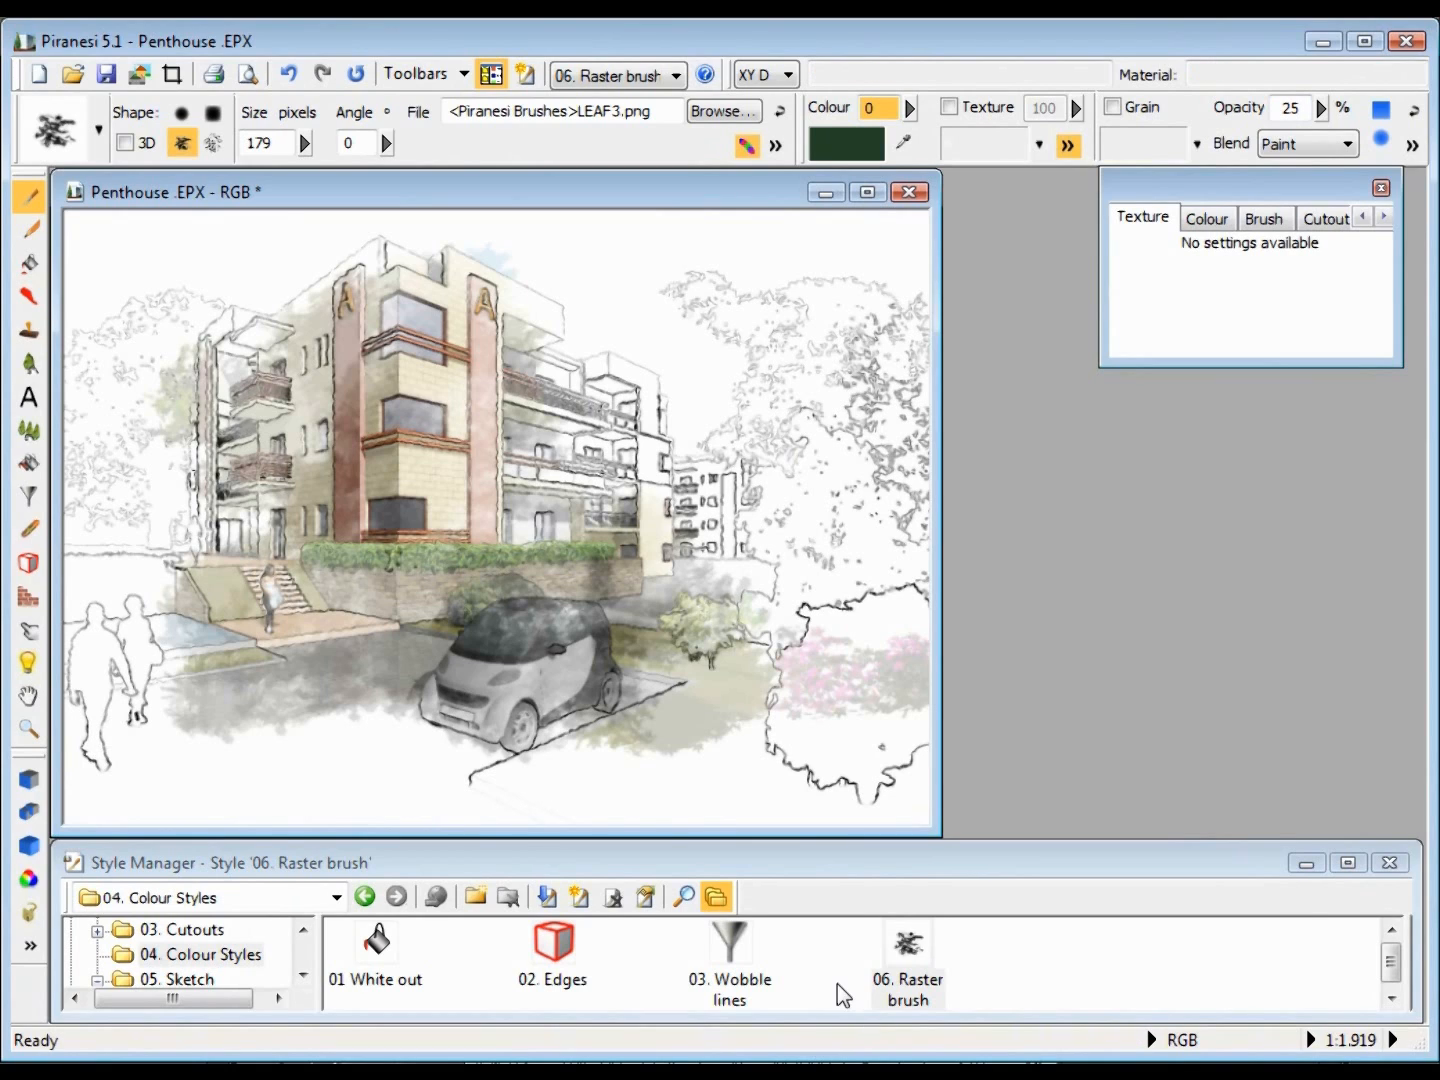
- Close Penthouse .EPX without saving the changes and reopen it from the Piranesi 5.1 Demo folder
{"action": "left_click", "coordinate": [909, 193]}
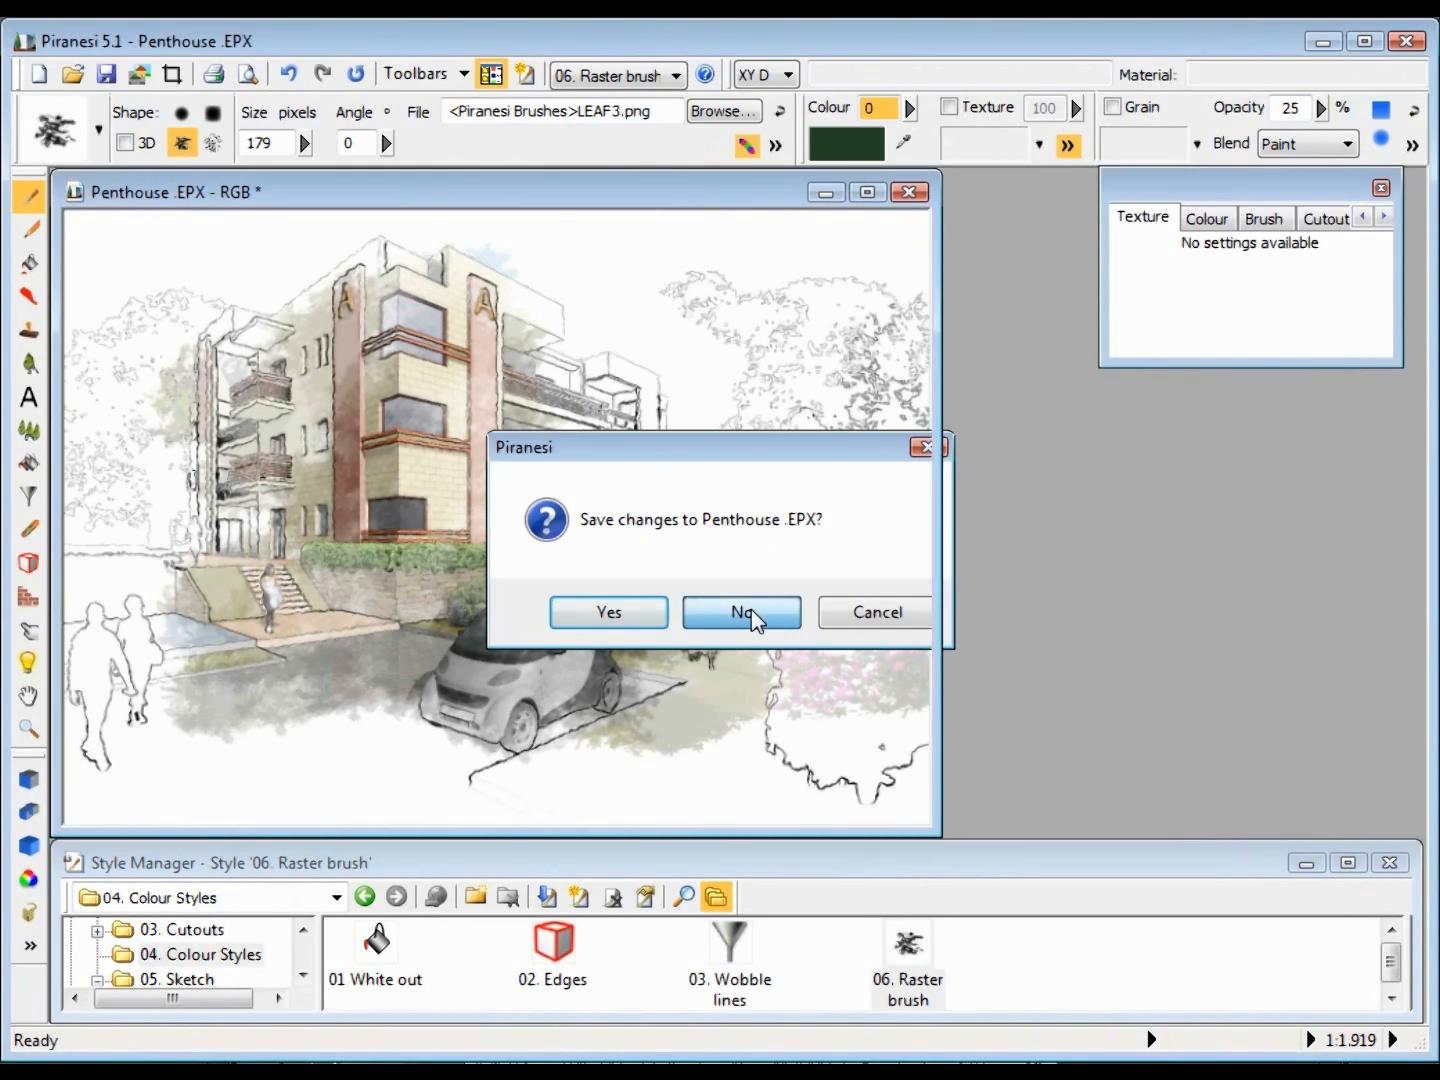
{"action": "left_click", "coordinate": [742, 612]}
{"action": "left_click", "coordinate": [70, 76]}
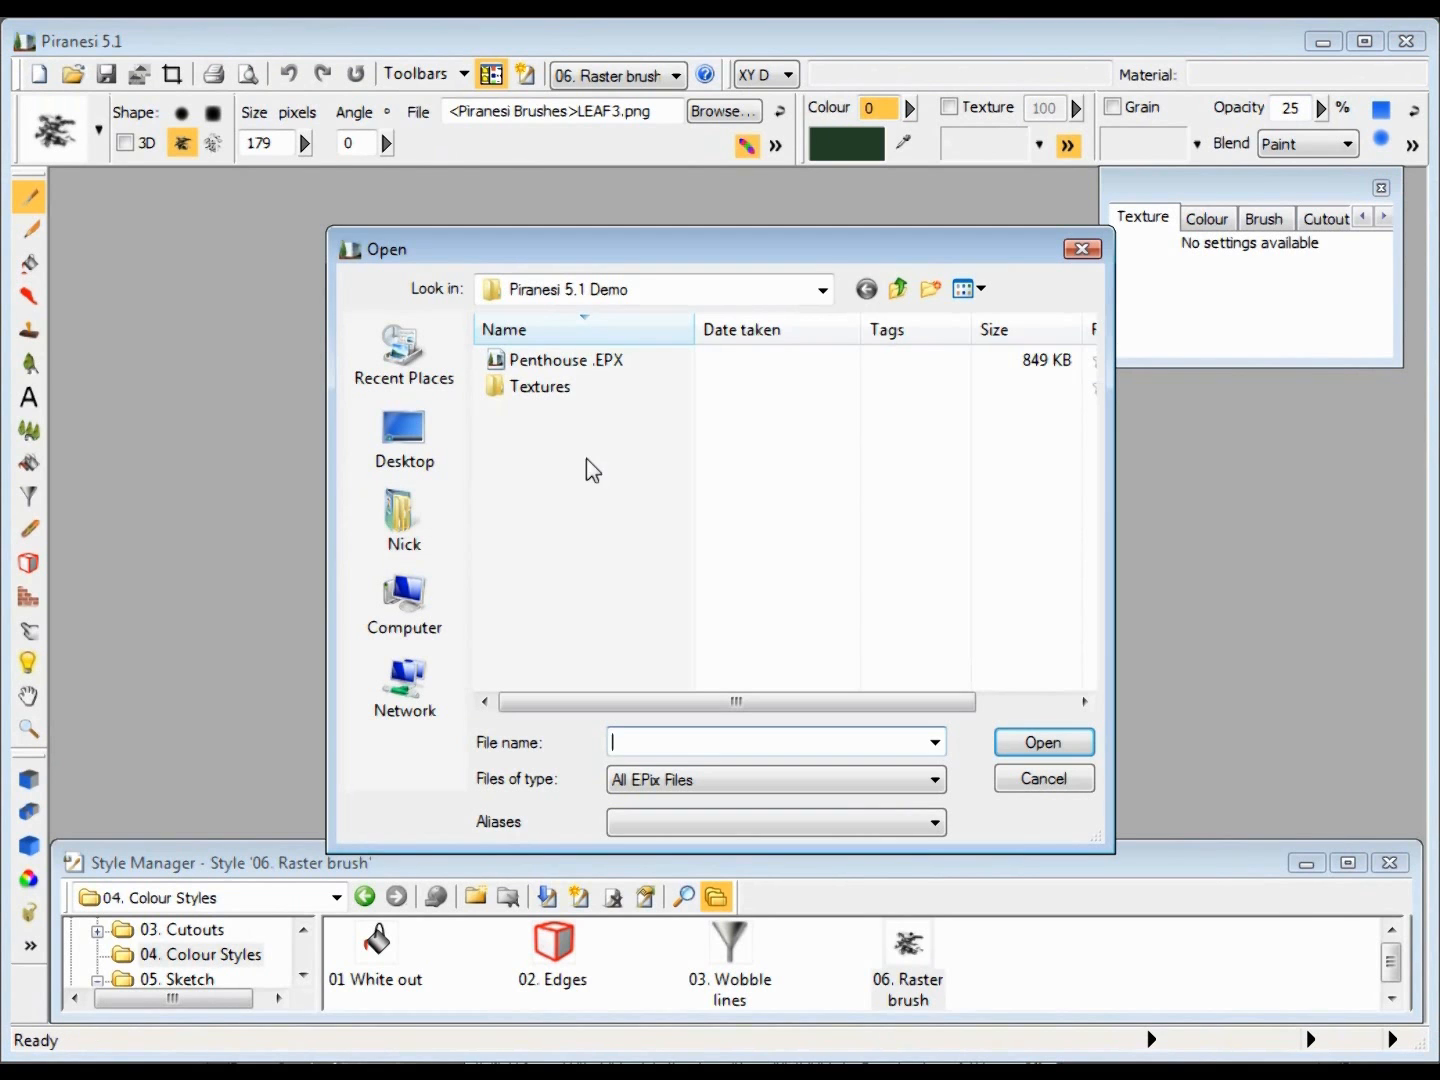
{"action": "left_click", "coordinate": [565, 362]}
{"action": "left_click", "coordinate": [1040, 743]}
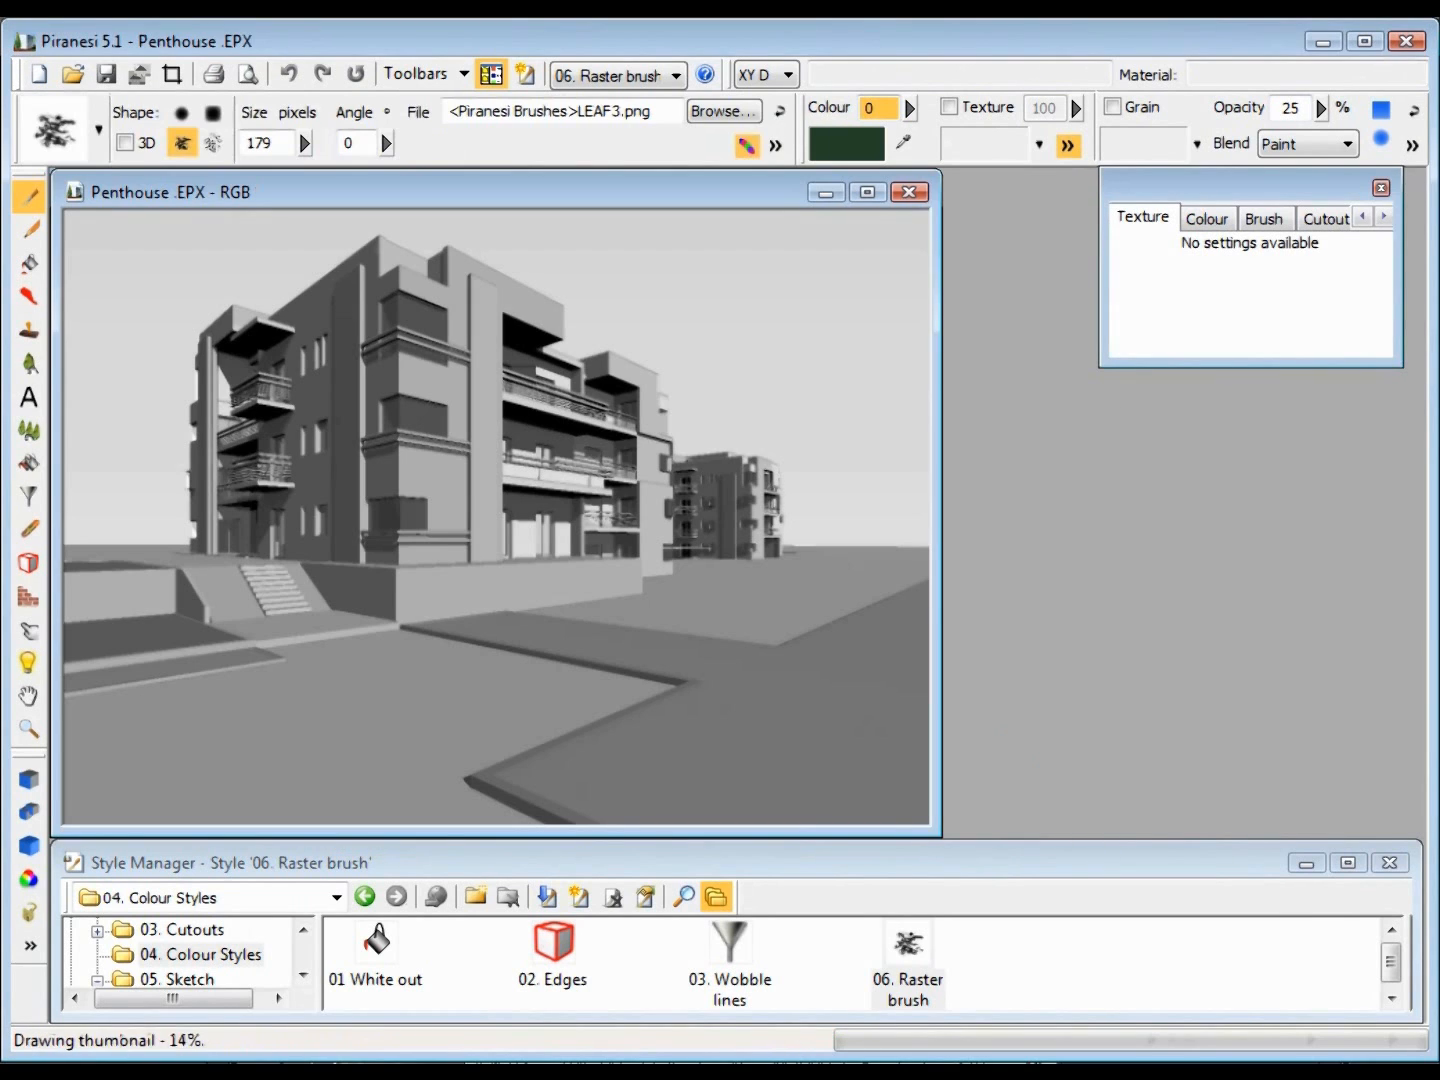
- Brighten the whole image with the 001 Brighten the image style from the 05. Sketch category
{"action": "left_click", "coordinate": [188, 979]}
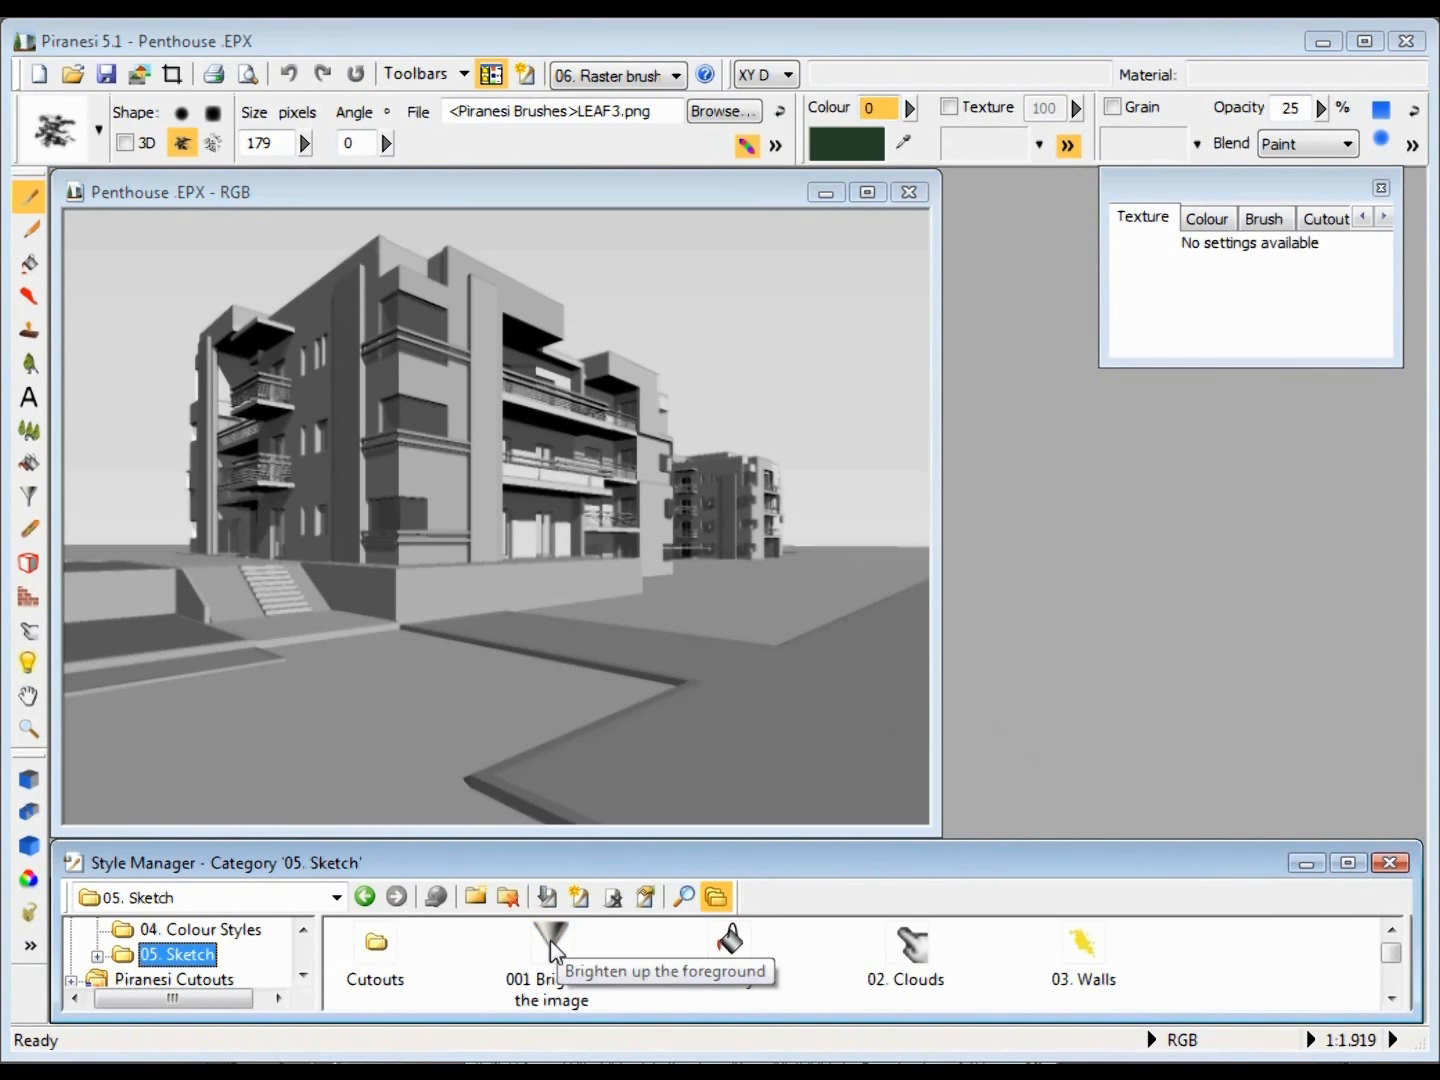
{"action": "double_click", "coordinate": [551, 945]}
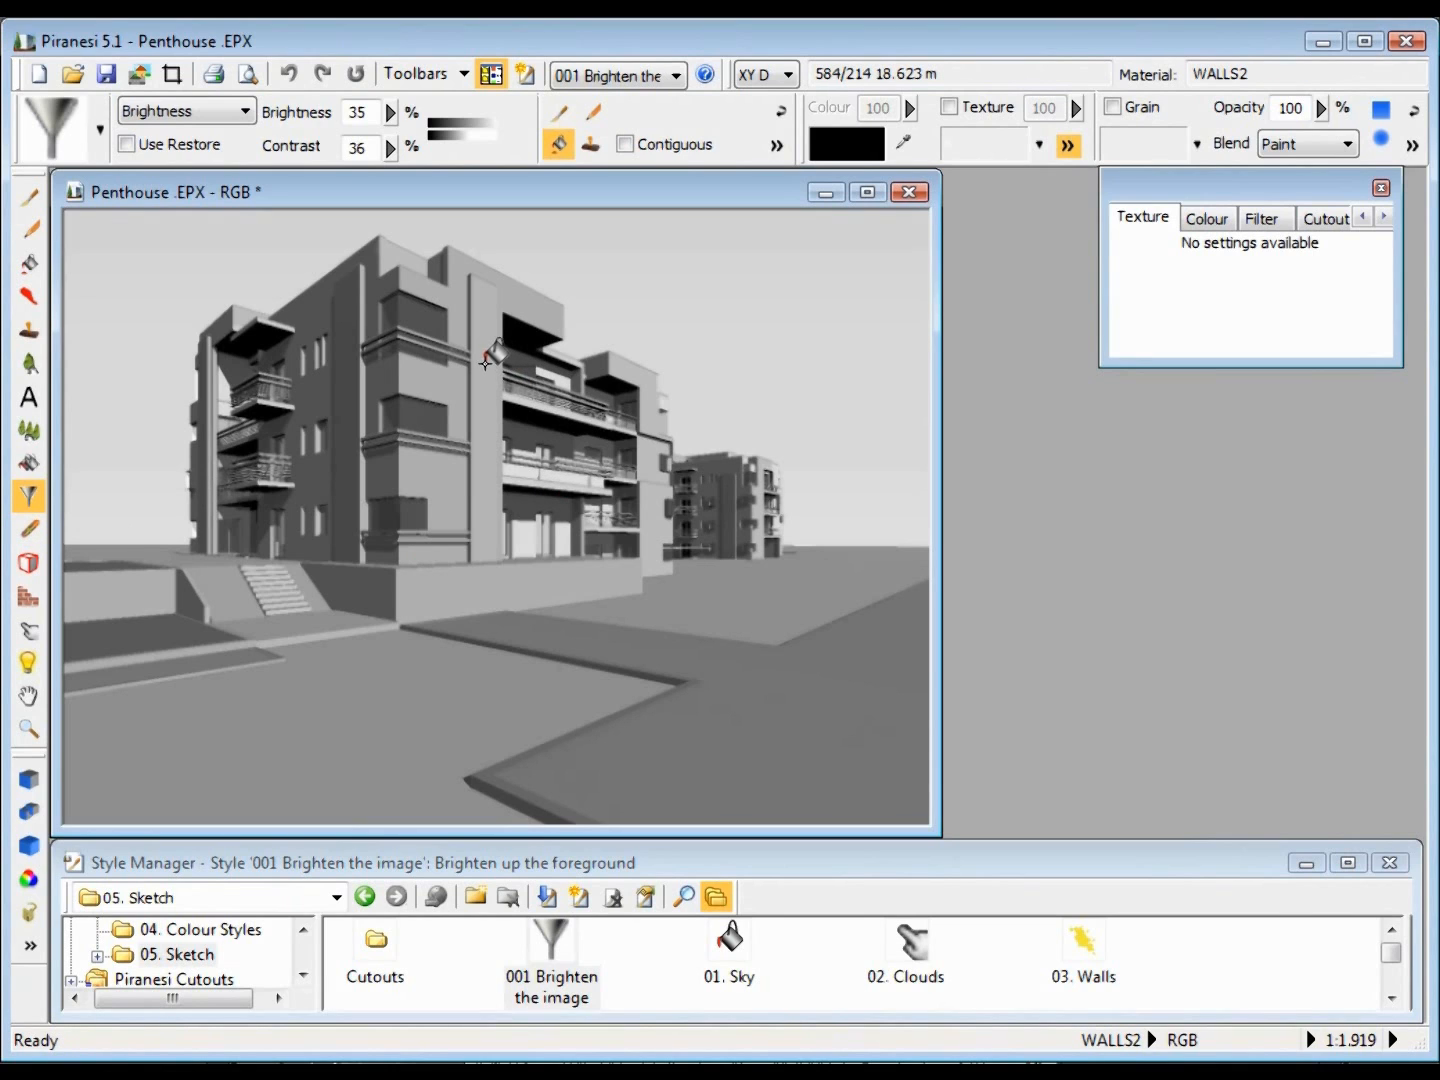
{"action": "left_click", "coordinate": [486, 362]}
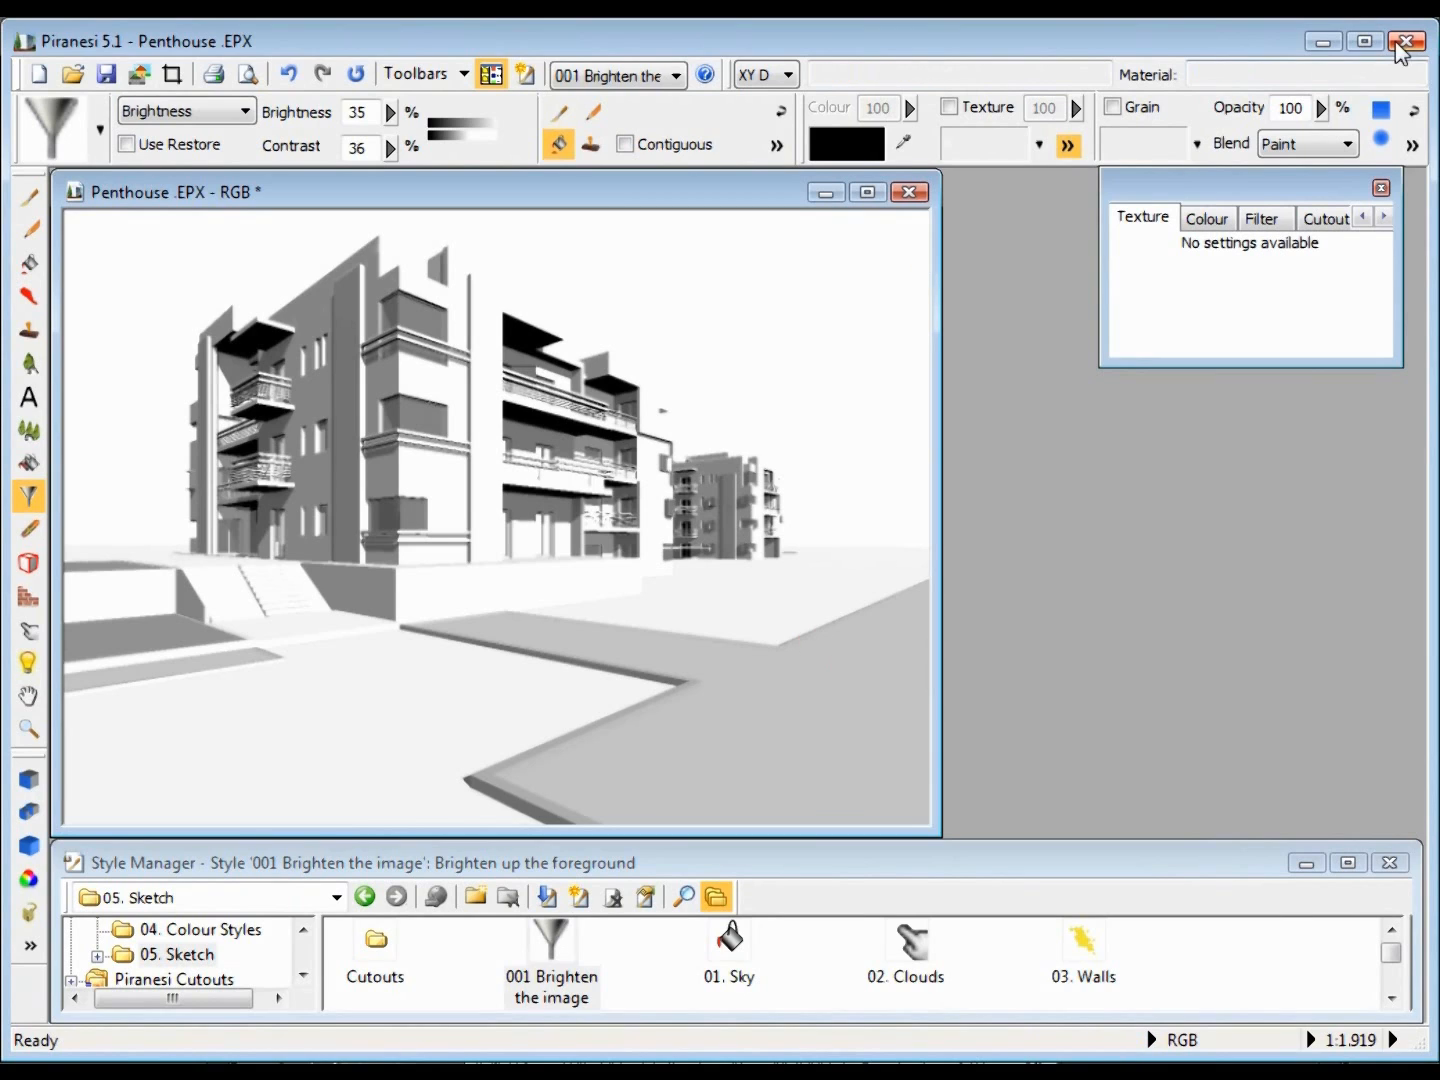
- Try the colour R 177, G 160, B 160 and a second brightening of the whole image, and undo the brightening
{"action": "left_click", "coordinate": [825, 156]}
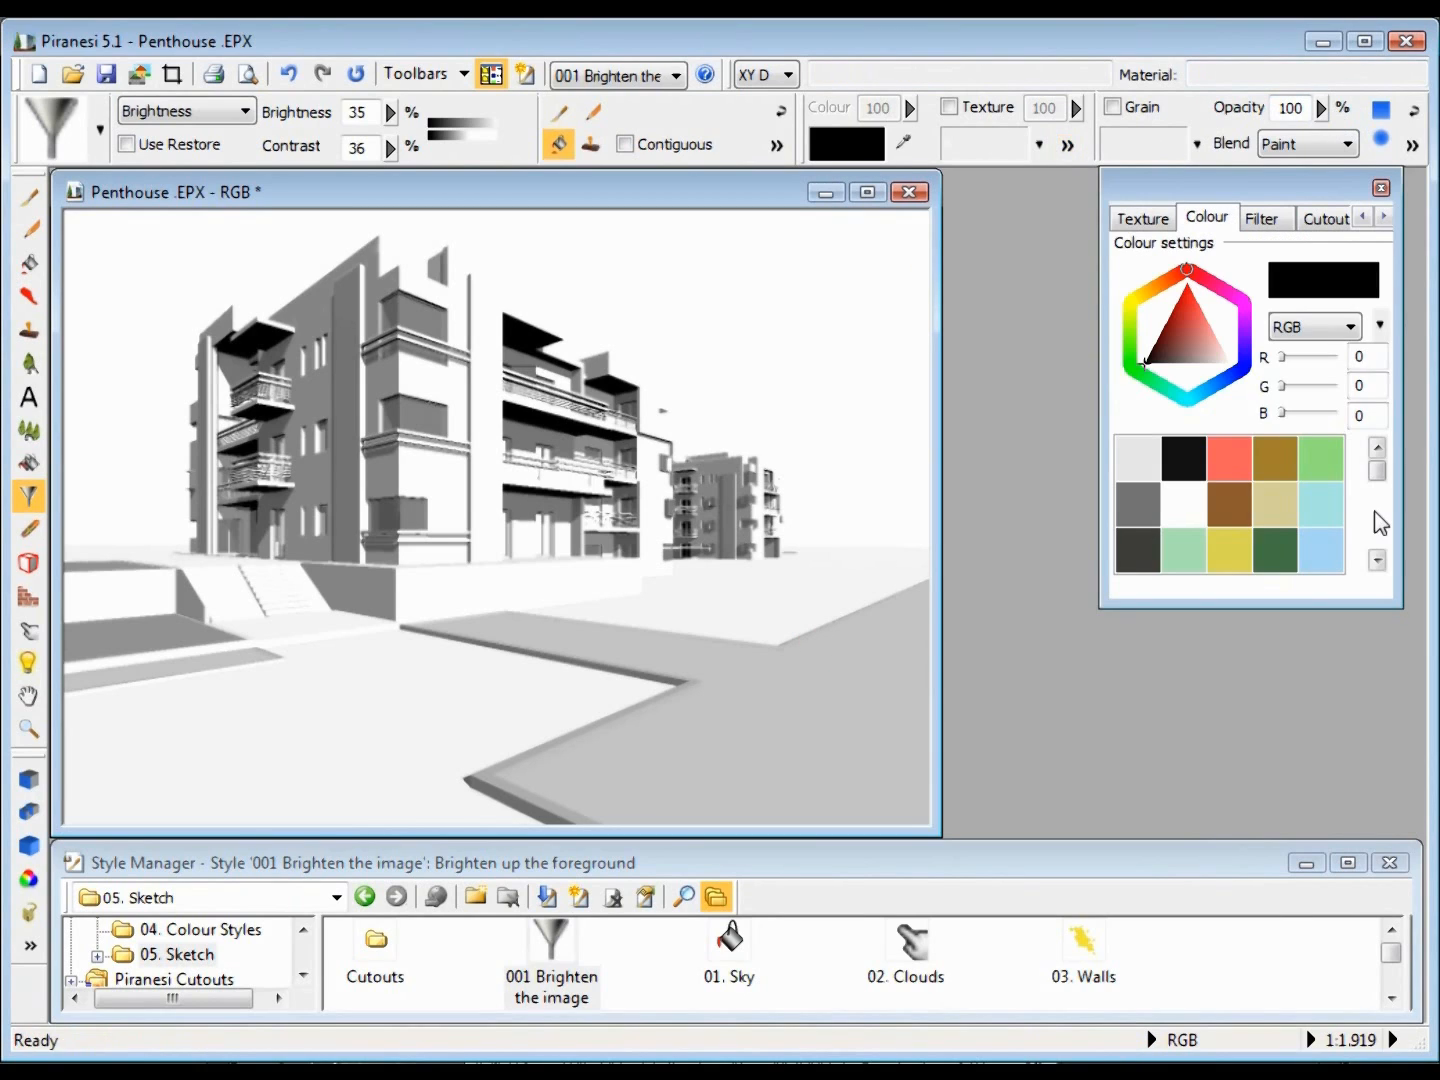
{"action": "left_click_drag", "start_coordinate": [1145, 363], "coordinate": [1201, 358]}
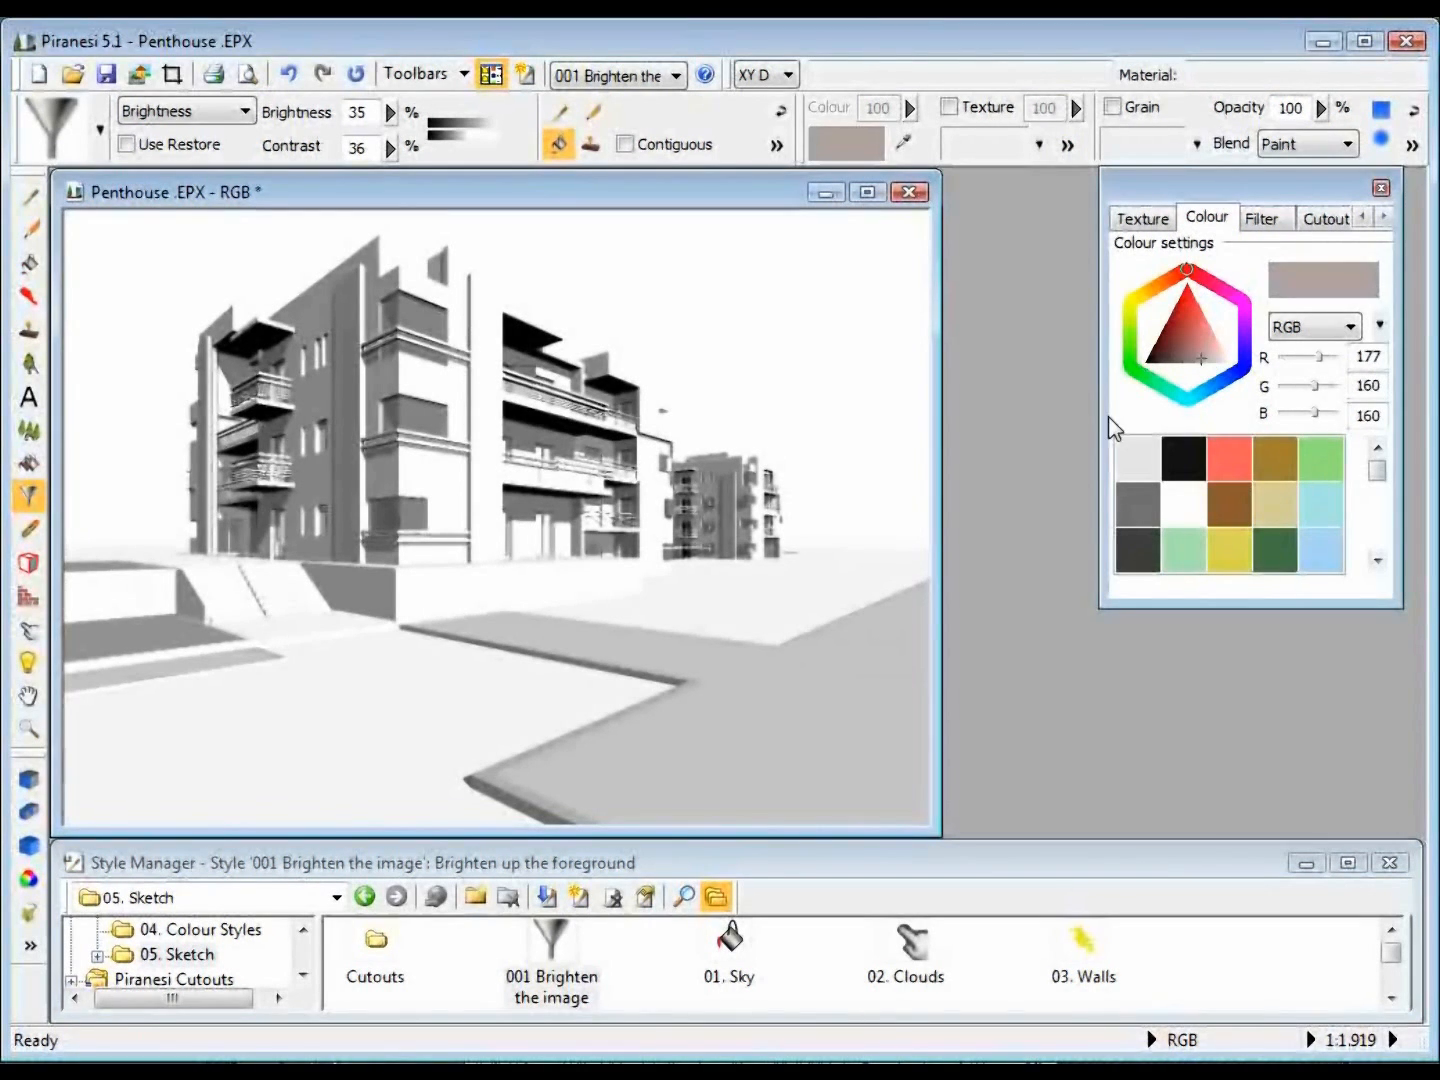
{"action": "left_click", "coordinate": [814, 768]}
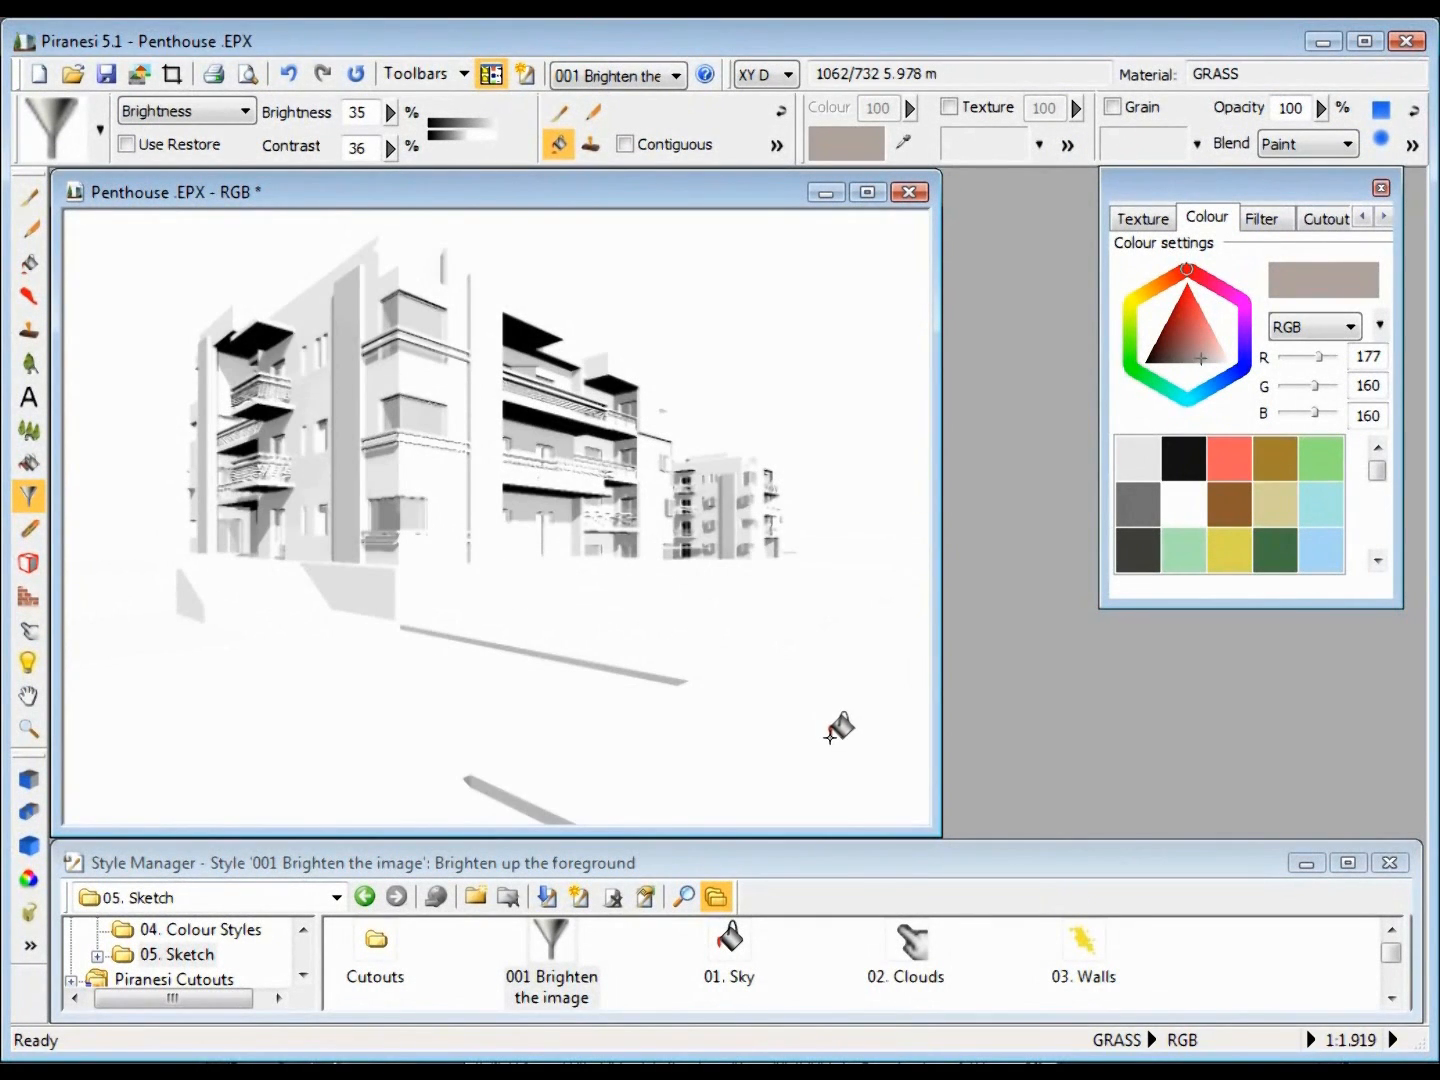
{"action": "key", "text": "ctrl+z"}
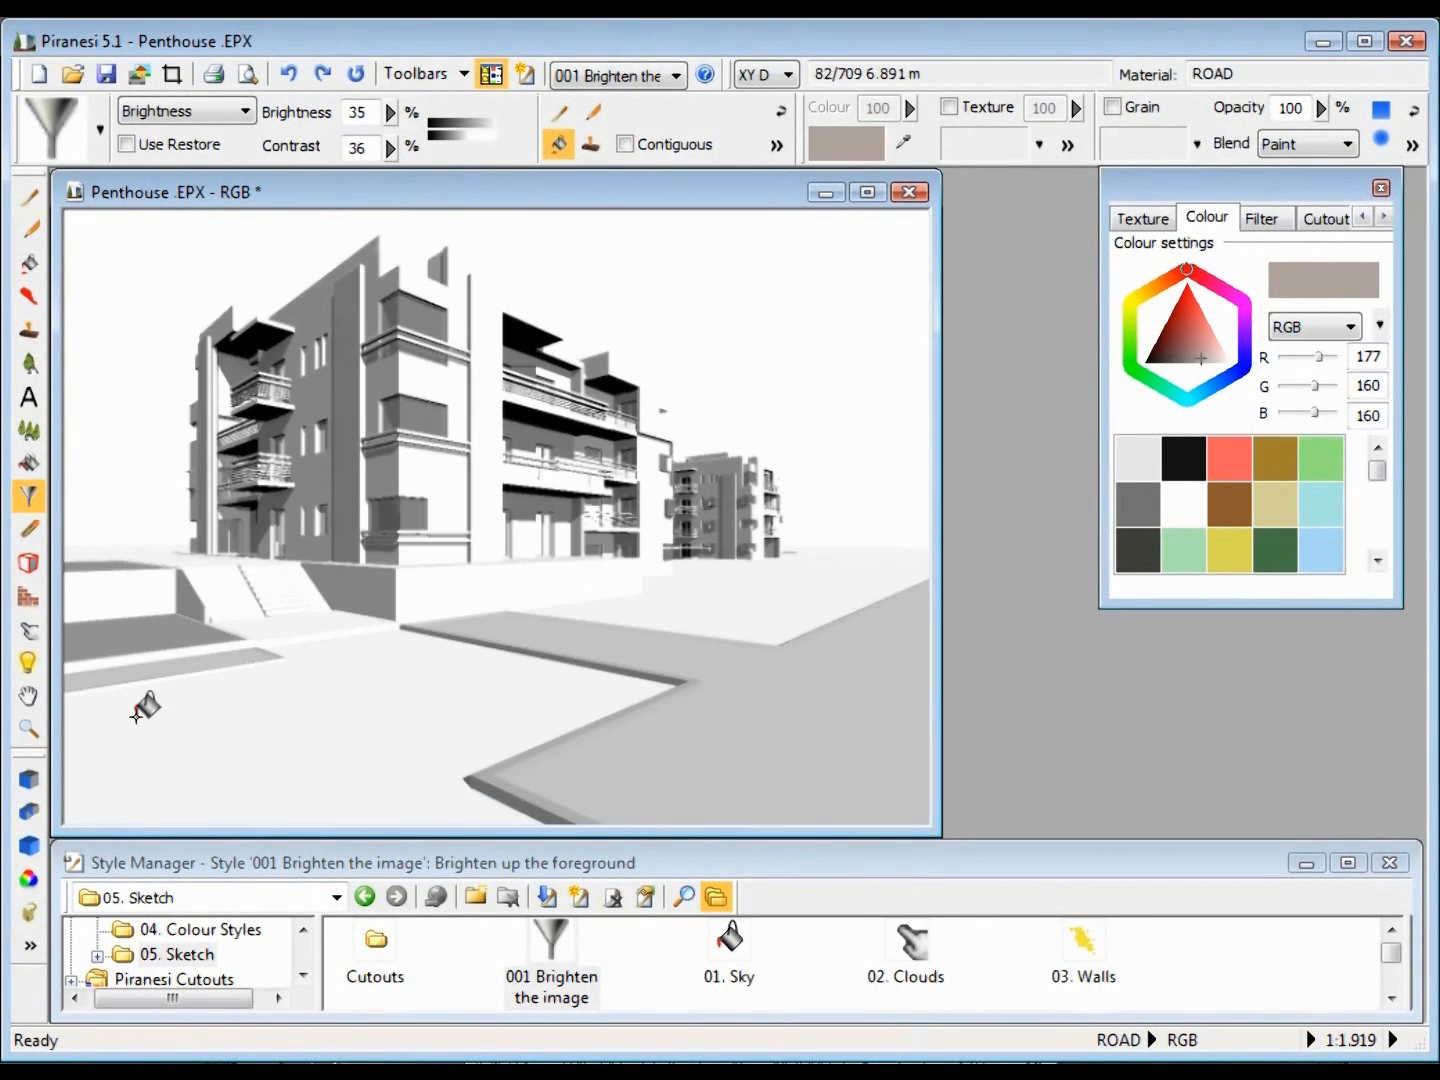
- Turn on the material lock and brighten only the grass
{"action": "left_click", "coordinate": [33, 848]}
{"action": "left_click", "coordinate": [836, 749]}
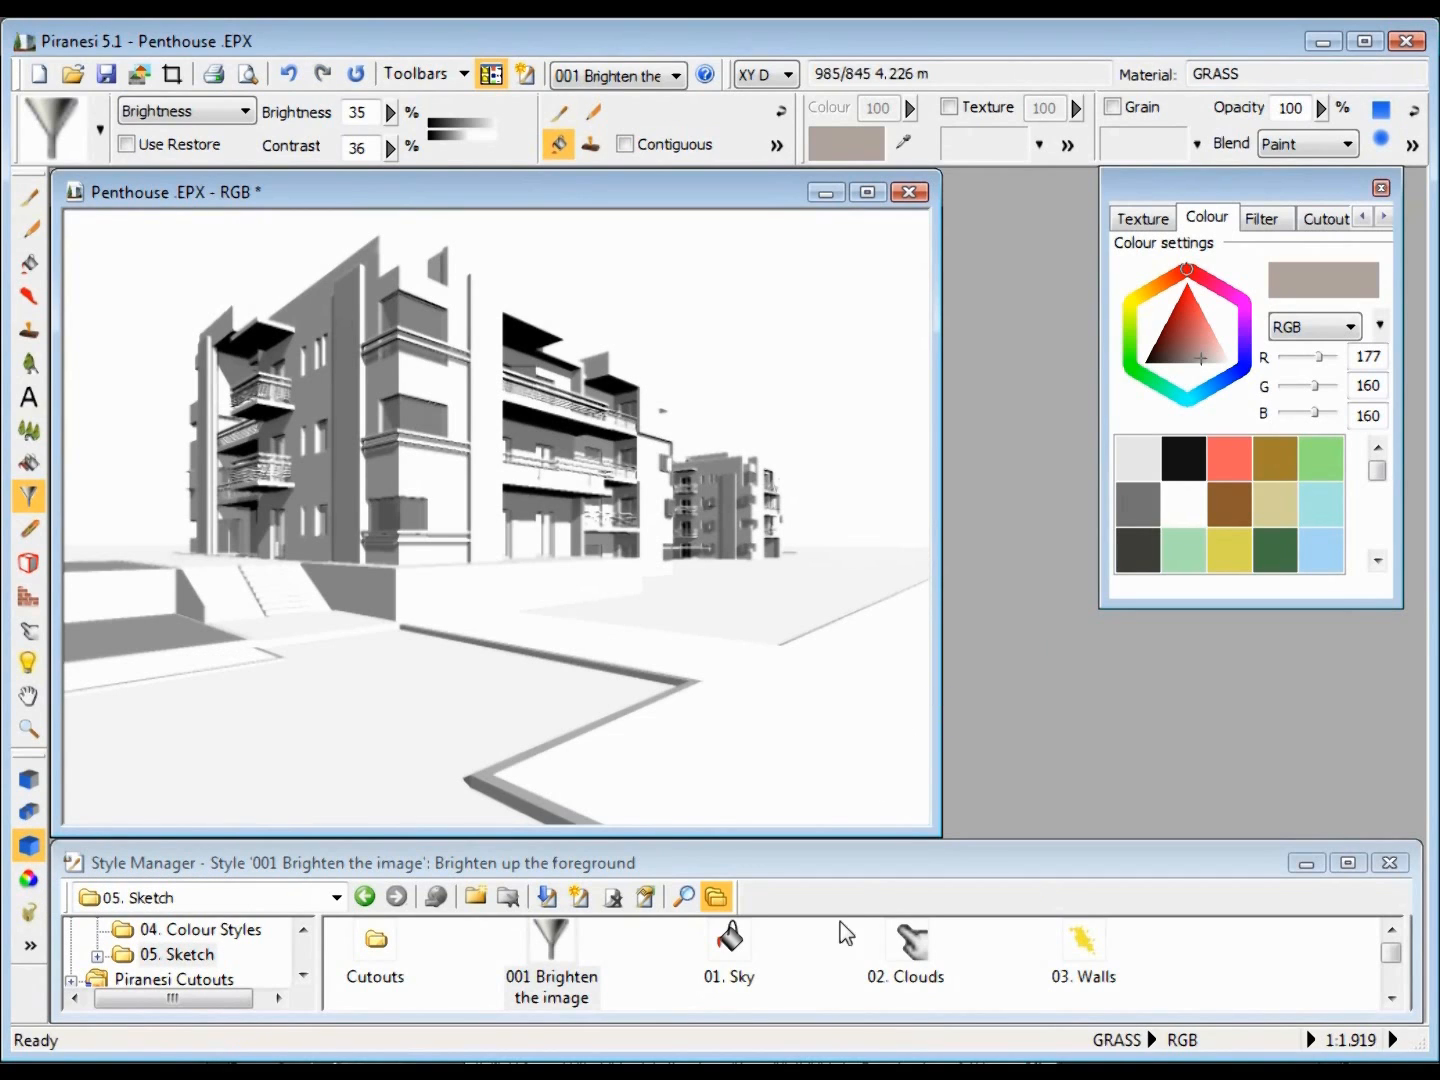
- Fill the sky with the 01. Sky style and paint clouds on both sides of the building with the 02. Clouds style
{"action": "left_click", "coordinate": [732, 949]}
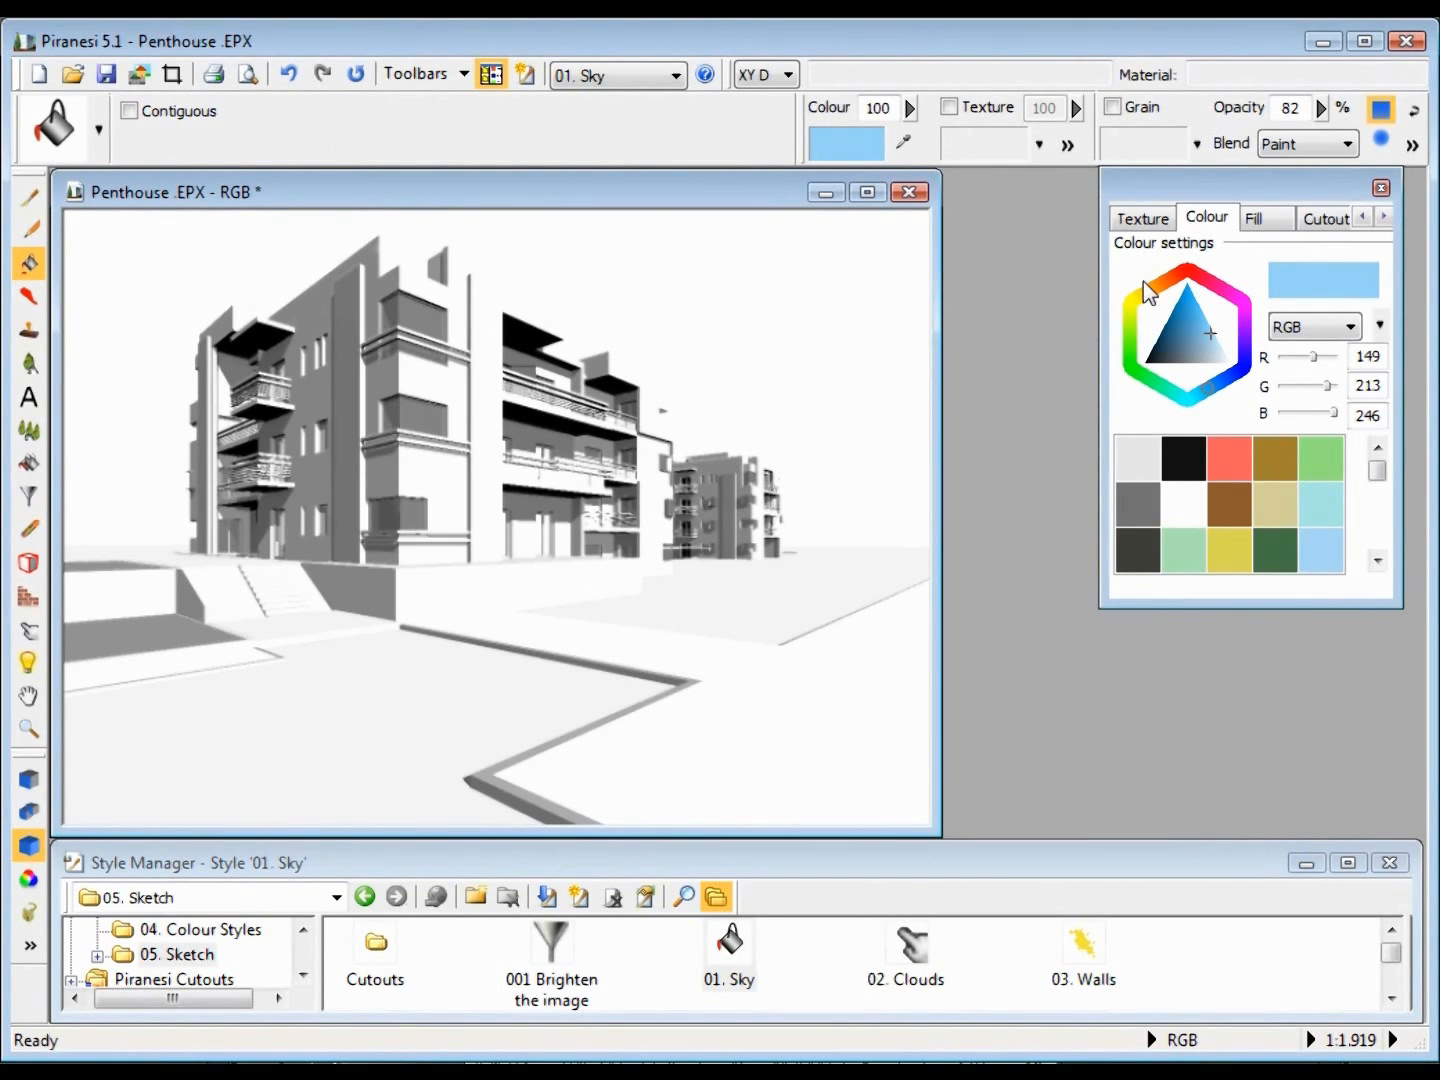
{"action": "left_click", "coordinate": [805, 307]}
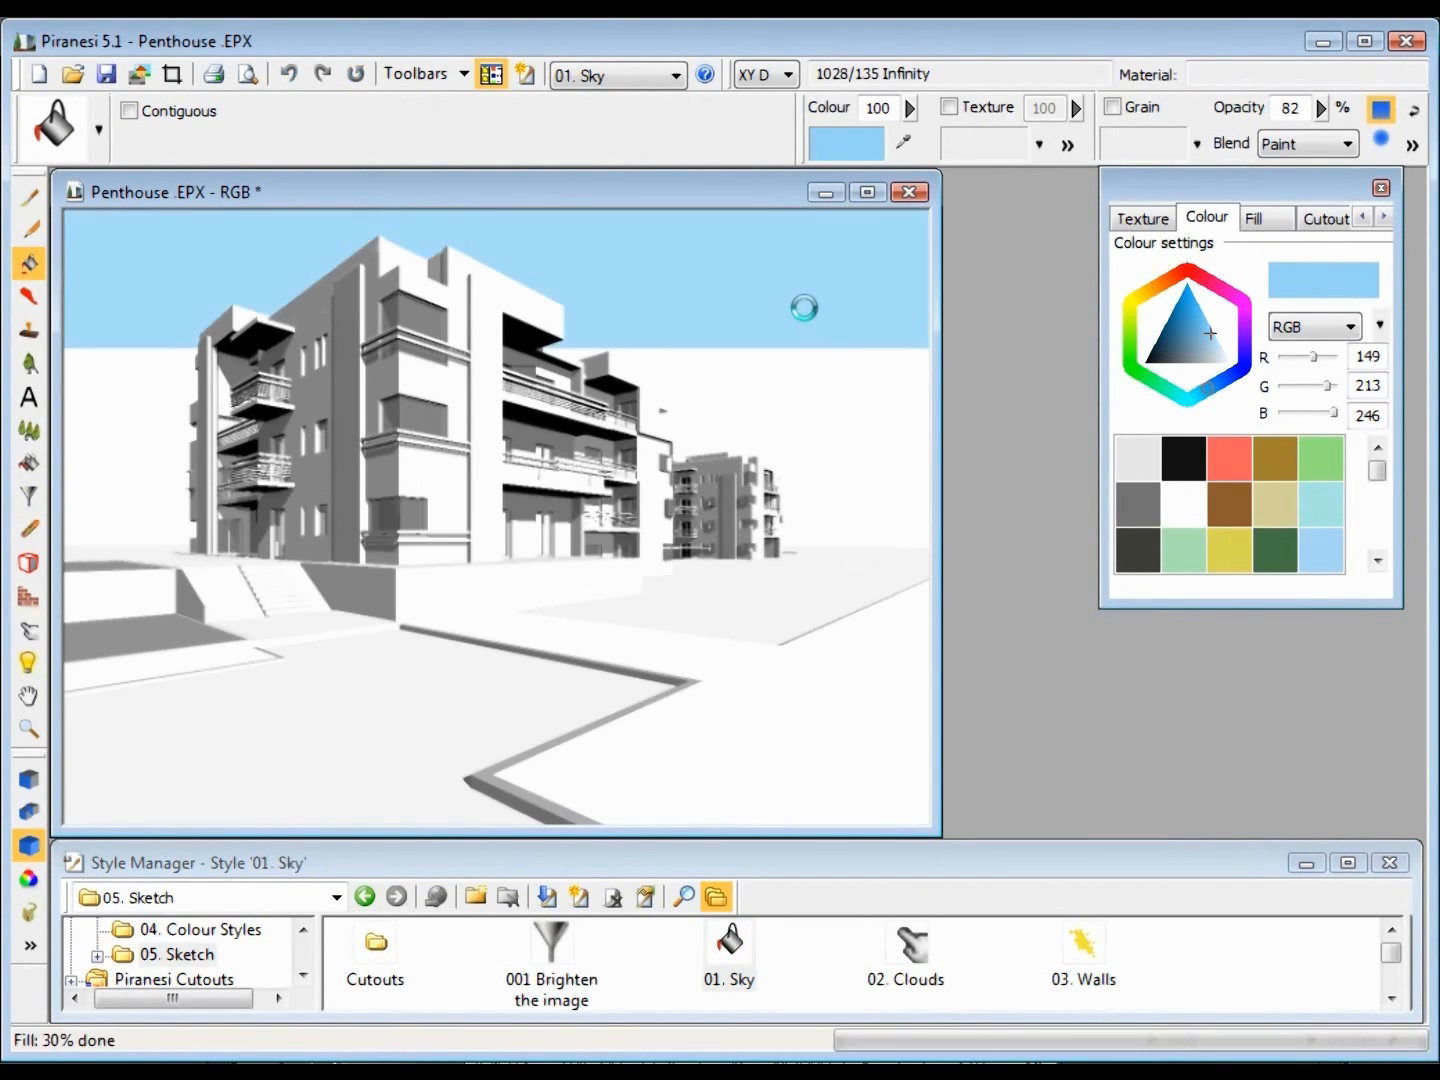
{"action": "left_click", "coordinate": [914, 949]}
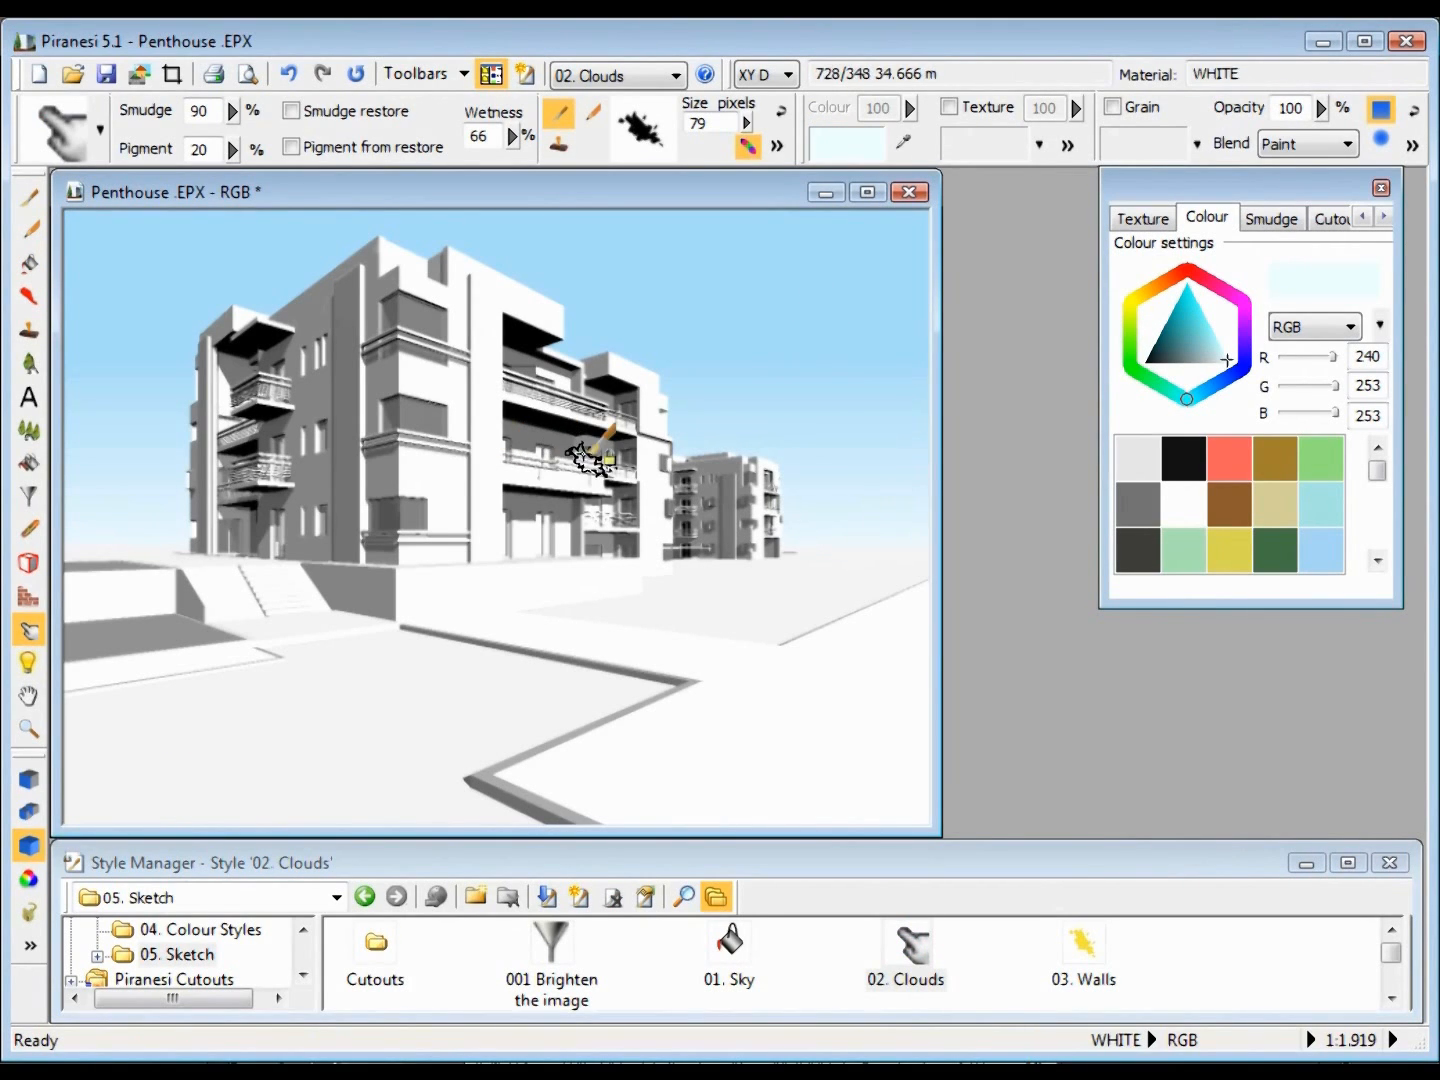
{"action": "mouse_move", "coordinate": [681, 312]}
{"action": "left_mouse_down"}
{"action": "mouse_move", "coordinate": [746, 331]}
{"action": "mouse_move", "coordinate": [734, 330]}
{"action": "mouse_move", "coordinate": [900, 334]}
{"action": "mouse_move", "coordinate": [865, 357]}
{"action": "mouse_move", "coordinate": [695, 356]}
{"action": "mouse_move", "coordinate": [625, 331]}
{"action": "mouse_move", "coordinate": [758, 386]}
{"action": "mouse_move", "coordinate": [769, 406]}
{"action": "left_mouse_up"}
{"action": "mouse_move", "coordinate": [135, 296]}
{"action": "left_mouse_down"}
{"action": "mouse_move", "coordinate": [194, 274]}
{"action": "mouse_move", "coordinate": [100, 239]}
{"action": "left_mouse_up"}
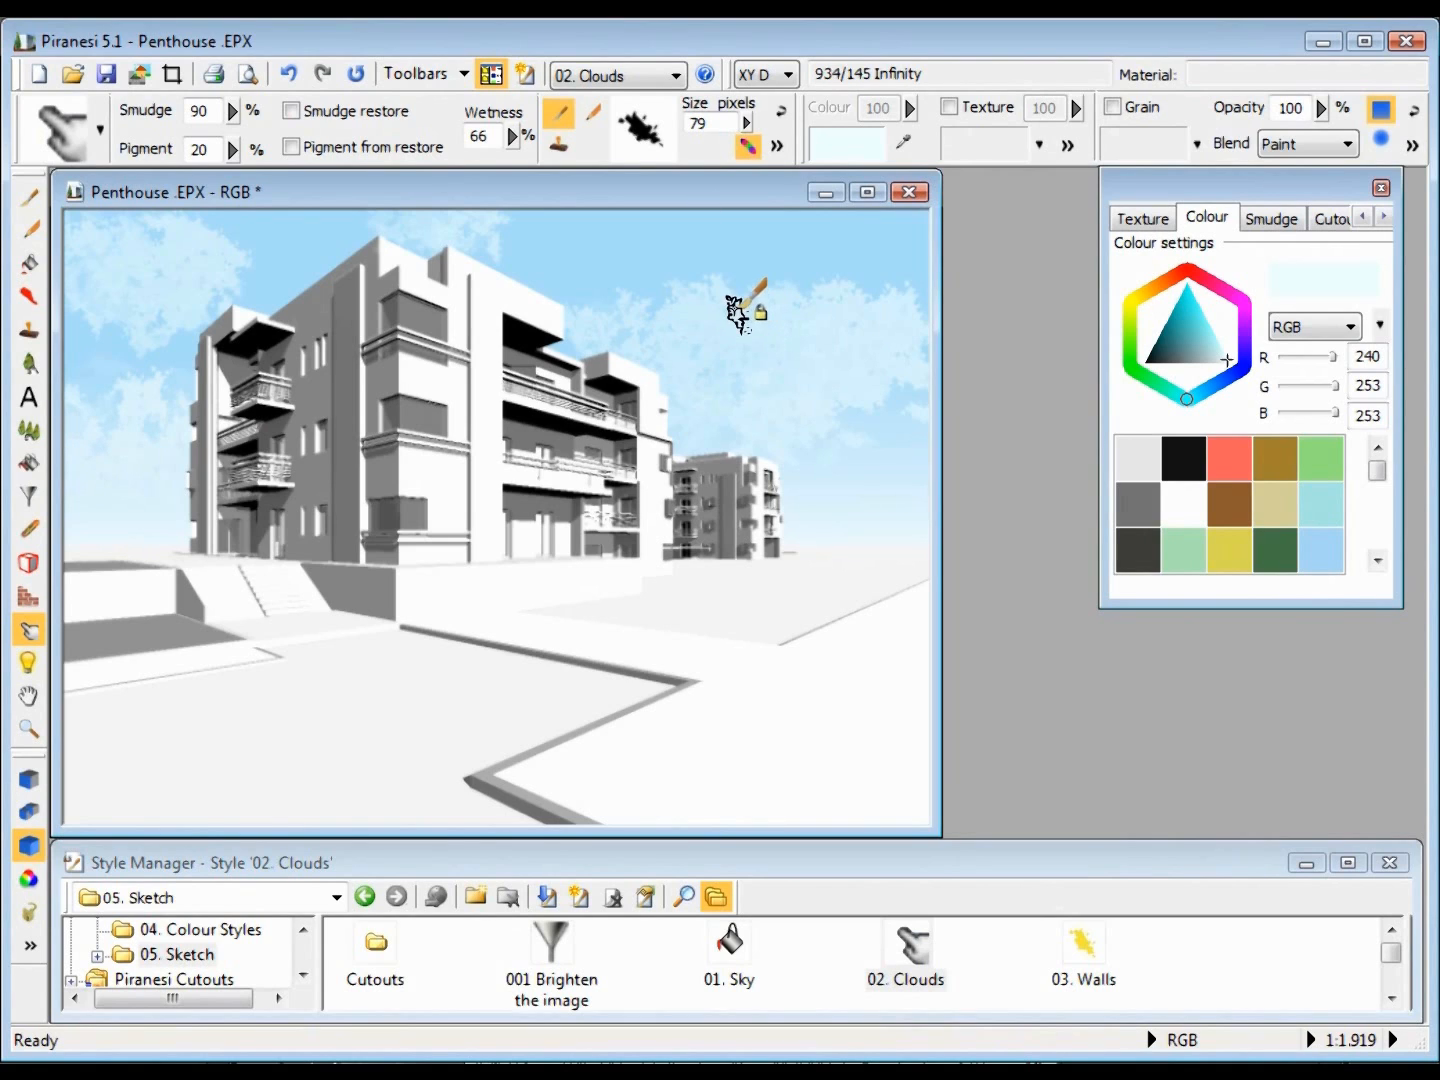
{"action": "left_click", "coordinate": [748, 149]}
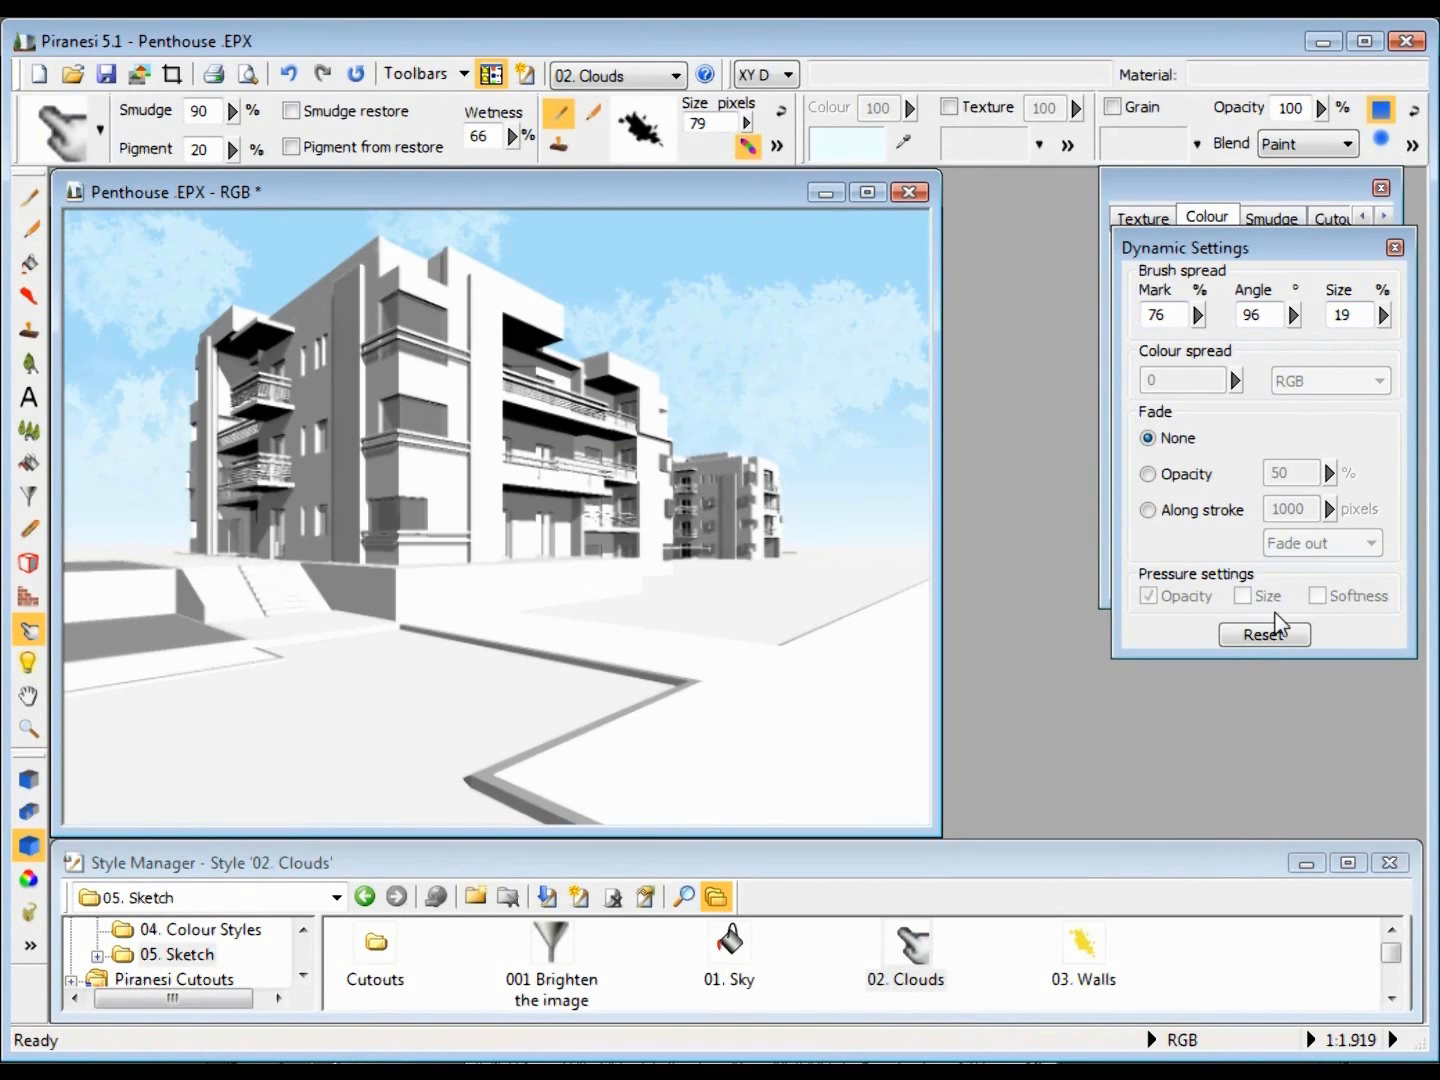
{"action": "left_click", "coordinate": [1394, 248]}
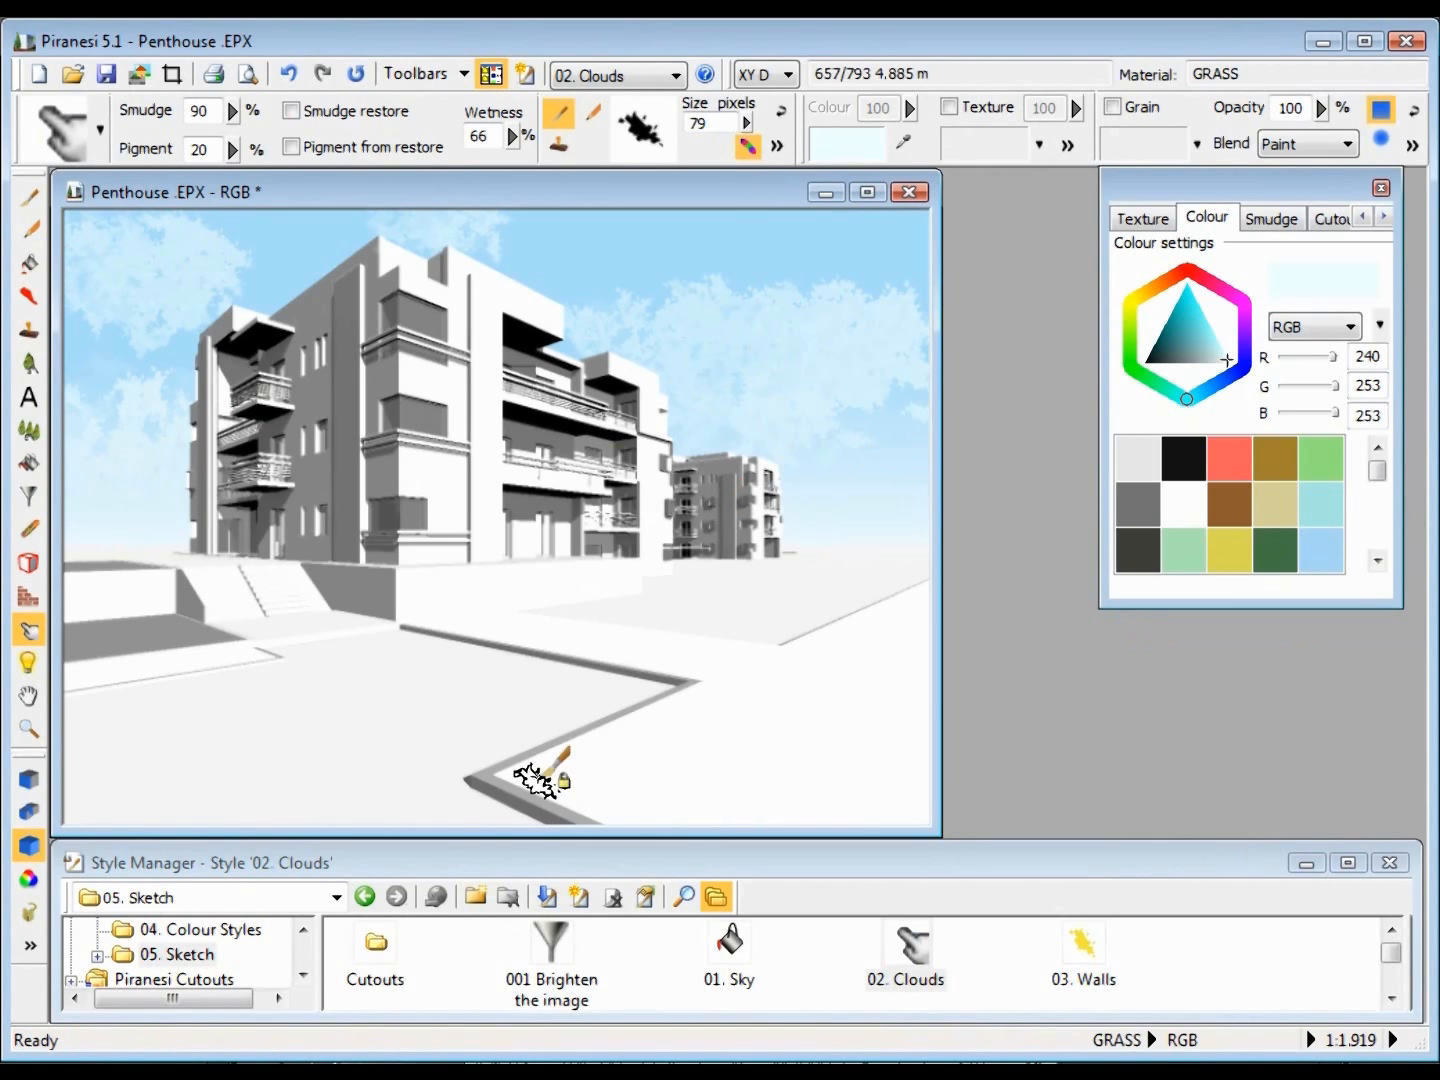
- Paint the building's vertical wall strips with the 03. Walls style and its main walls with 04. Walls, enlarging the brush to 4.706 m
{"action": "left_click", "coordinate": [1090, 952]}
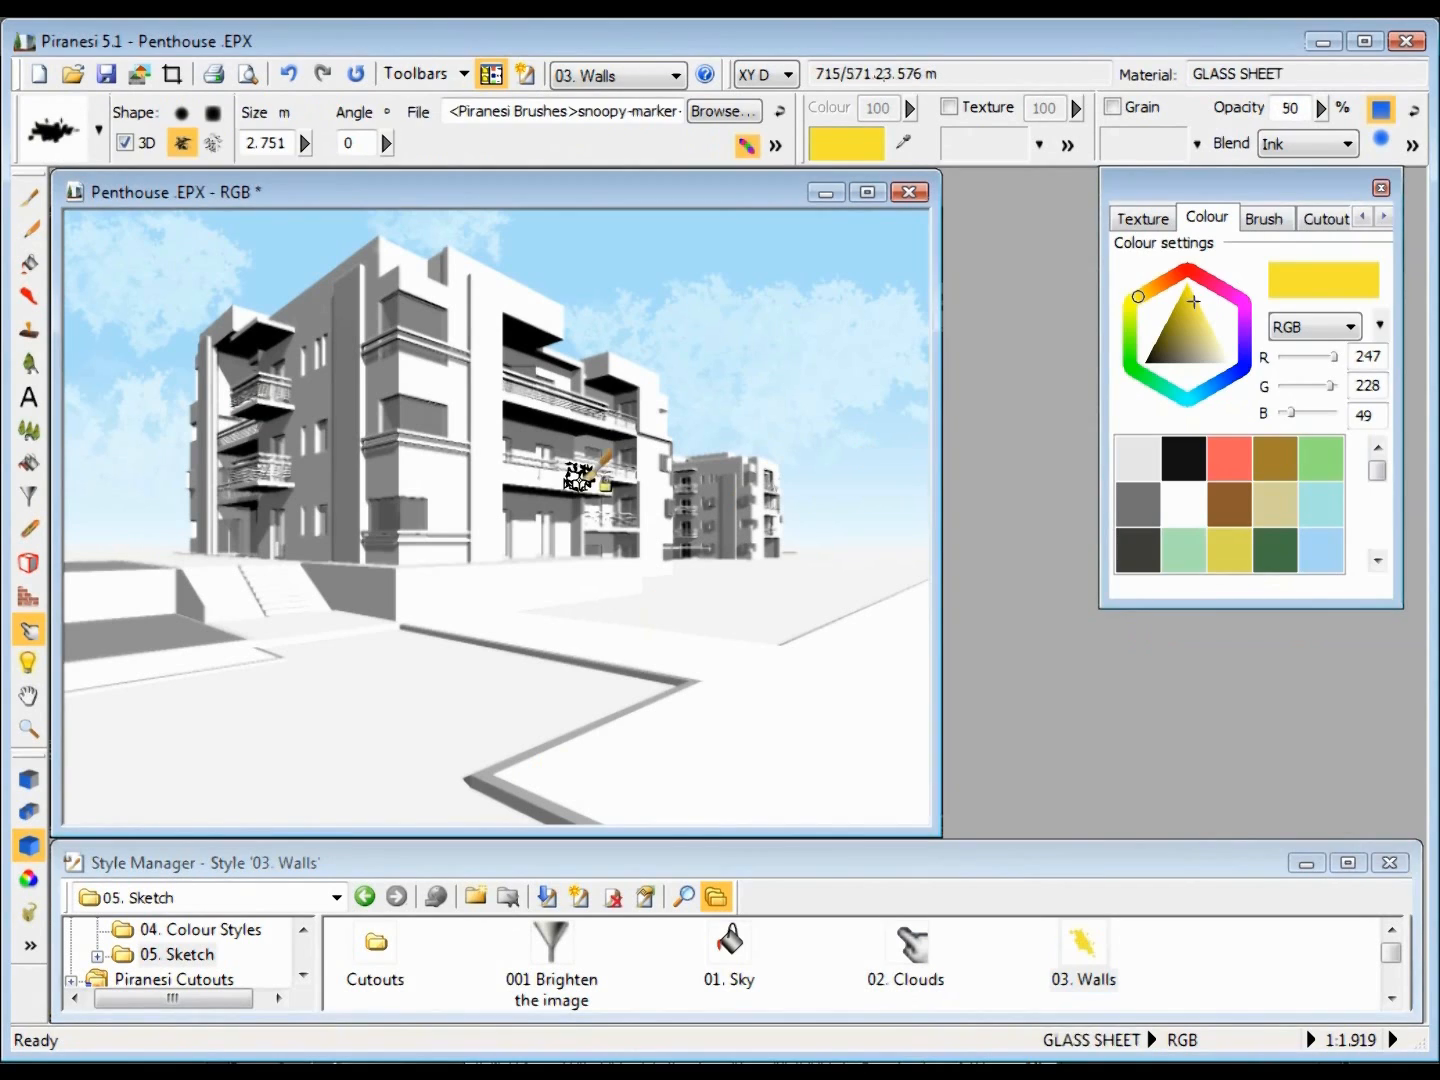
{"action": "left_click_drag", "start_coordinate": [460, 322], "coordinate": [486, 462]}
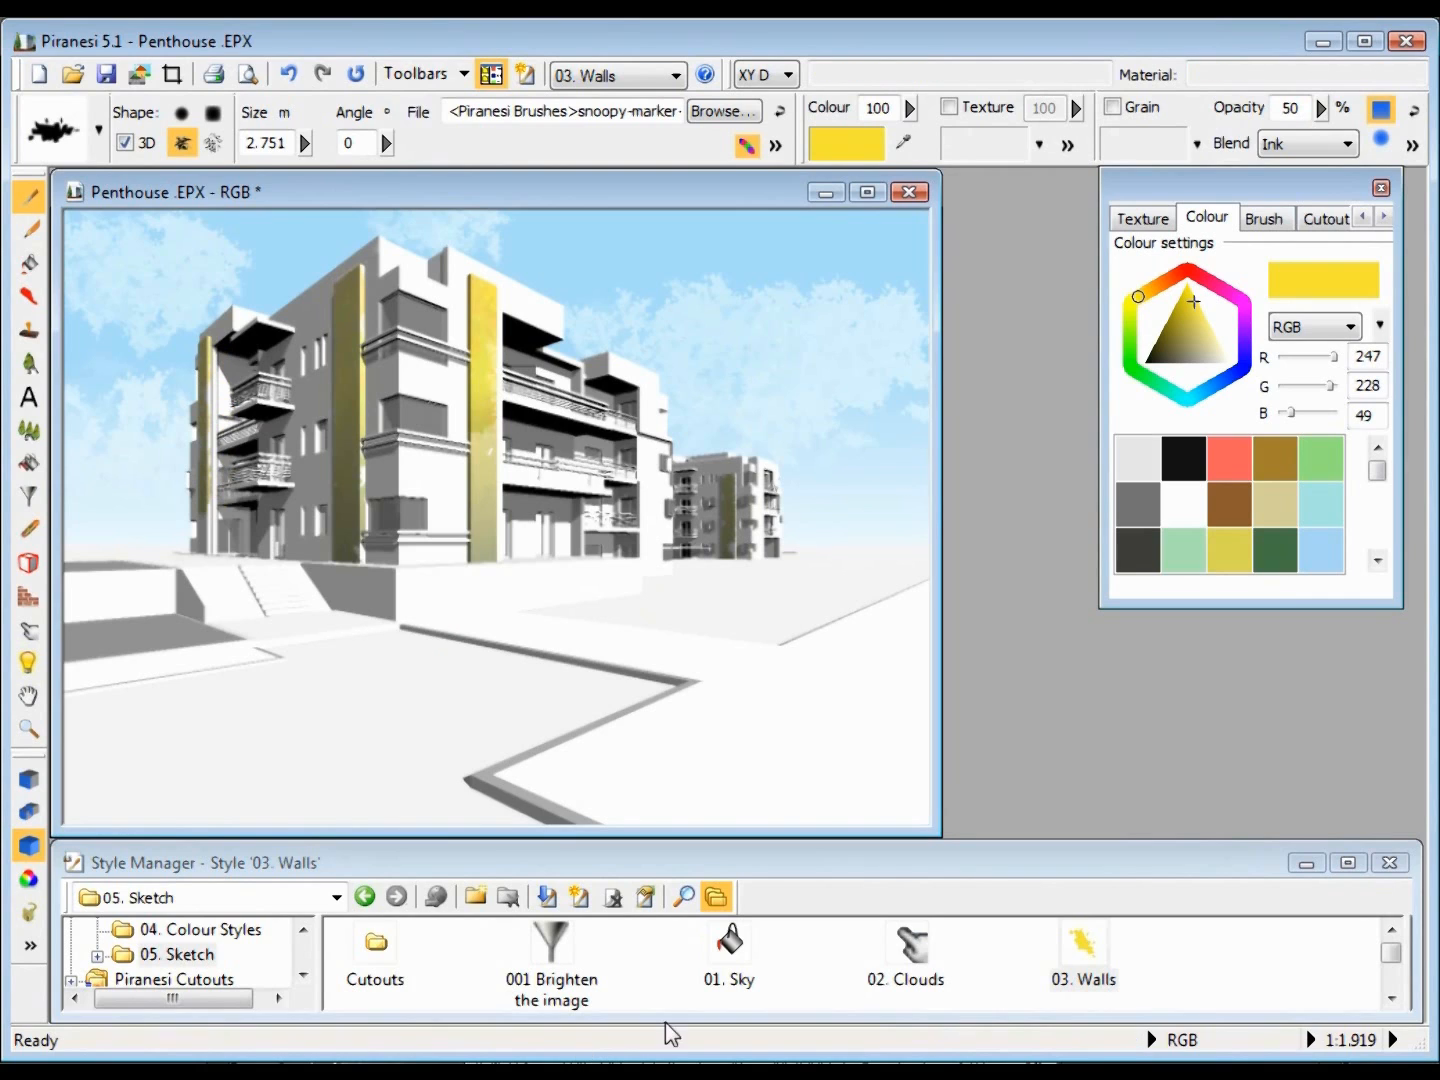
{"action": "left_click", "coordinate": [1390, 998]}
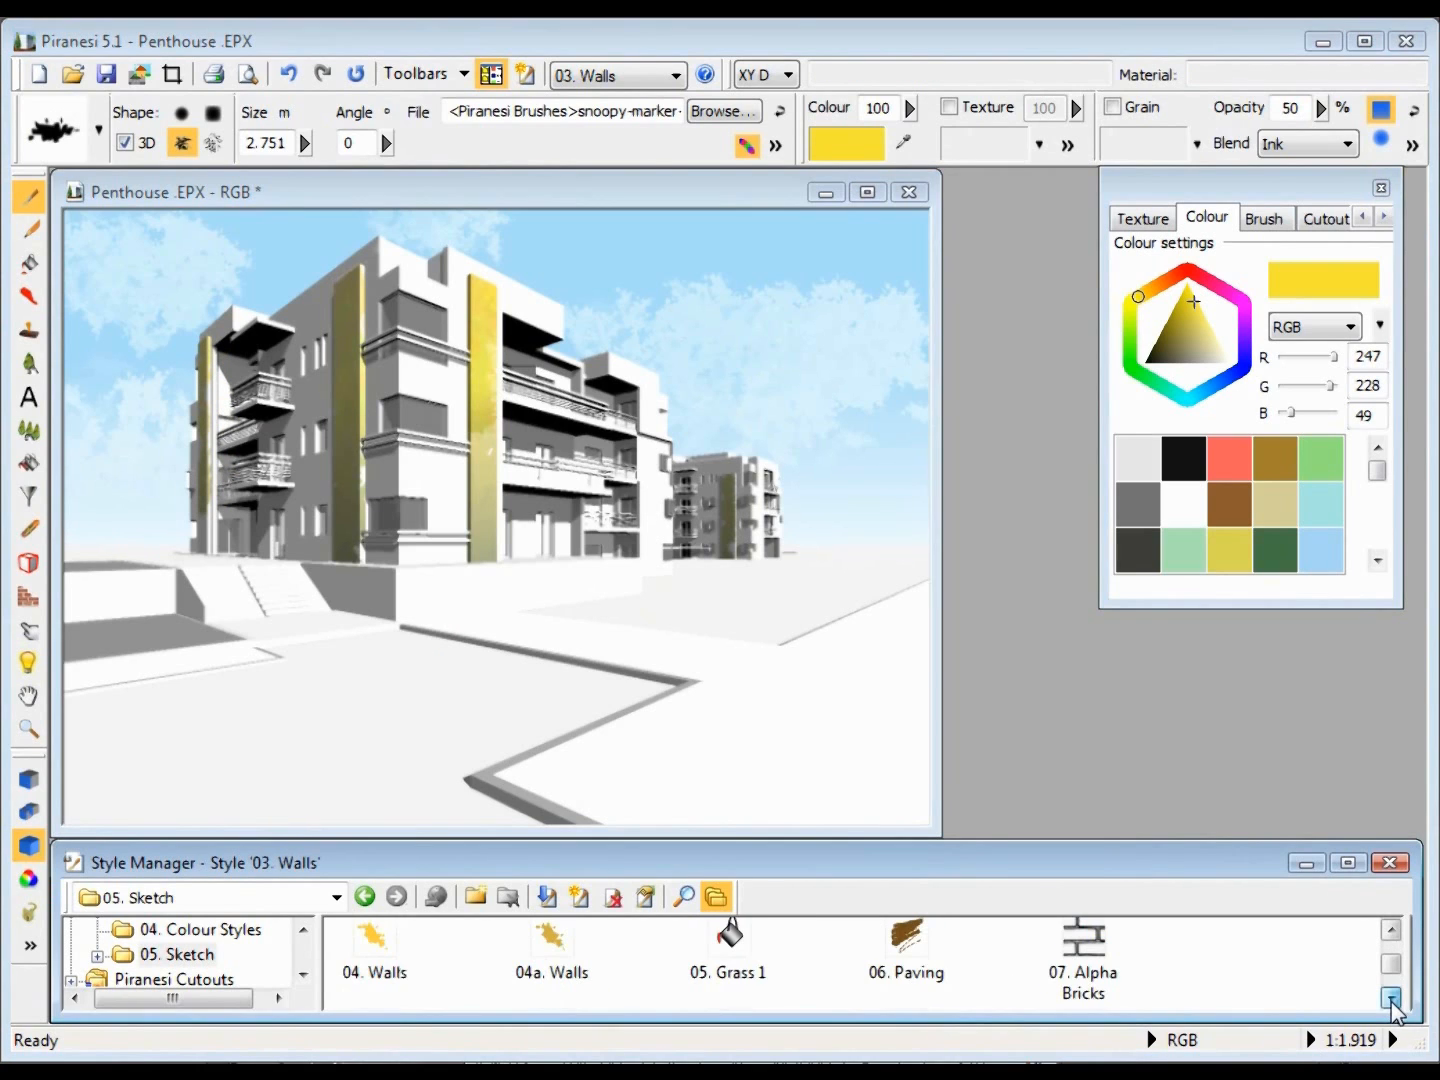
{"action": "double_click", "coordinate": [370, 959]}
{"action": "mouse_move", "coordinate": [450, 312]}
{"action": "left_mouse_down"}
{"action": "mouse_move", "coordinate": [458, 245]}
{"action": "mouse_move", "coordinate": [492, 268]}
{"action": "left_mouse_up"}
{"action": "mouse_move", "coordinate": [391, 268]}
{"action": "left_mouse_down"}
{"action": "mouse_move", "coordinate": [526, 316]}
{"action": "mouse_move", "coordinate": [450, 350]}
{"action": "mouse_move", "coordinate": [460, 522]}
{"action": "mouse_move", "coordinate": [389, 558]}
{"action": "mouse_move", "coordinate": [418, 477]}
{"action": "mouse_move", "coordinate": [389, 499]}
{"action": "mouse_move", "coordinate": [413, 463]}
{"action": "mouse_move", "coordinate": [375, 407]}
{"action": "mouse_move", "coordinate": [283, 409]}
{"action": "mouse_move", "coordinate": [291, 348]}
{"action": "left_mouse_up"}
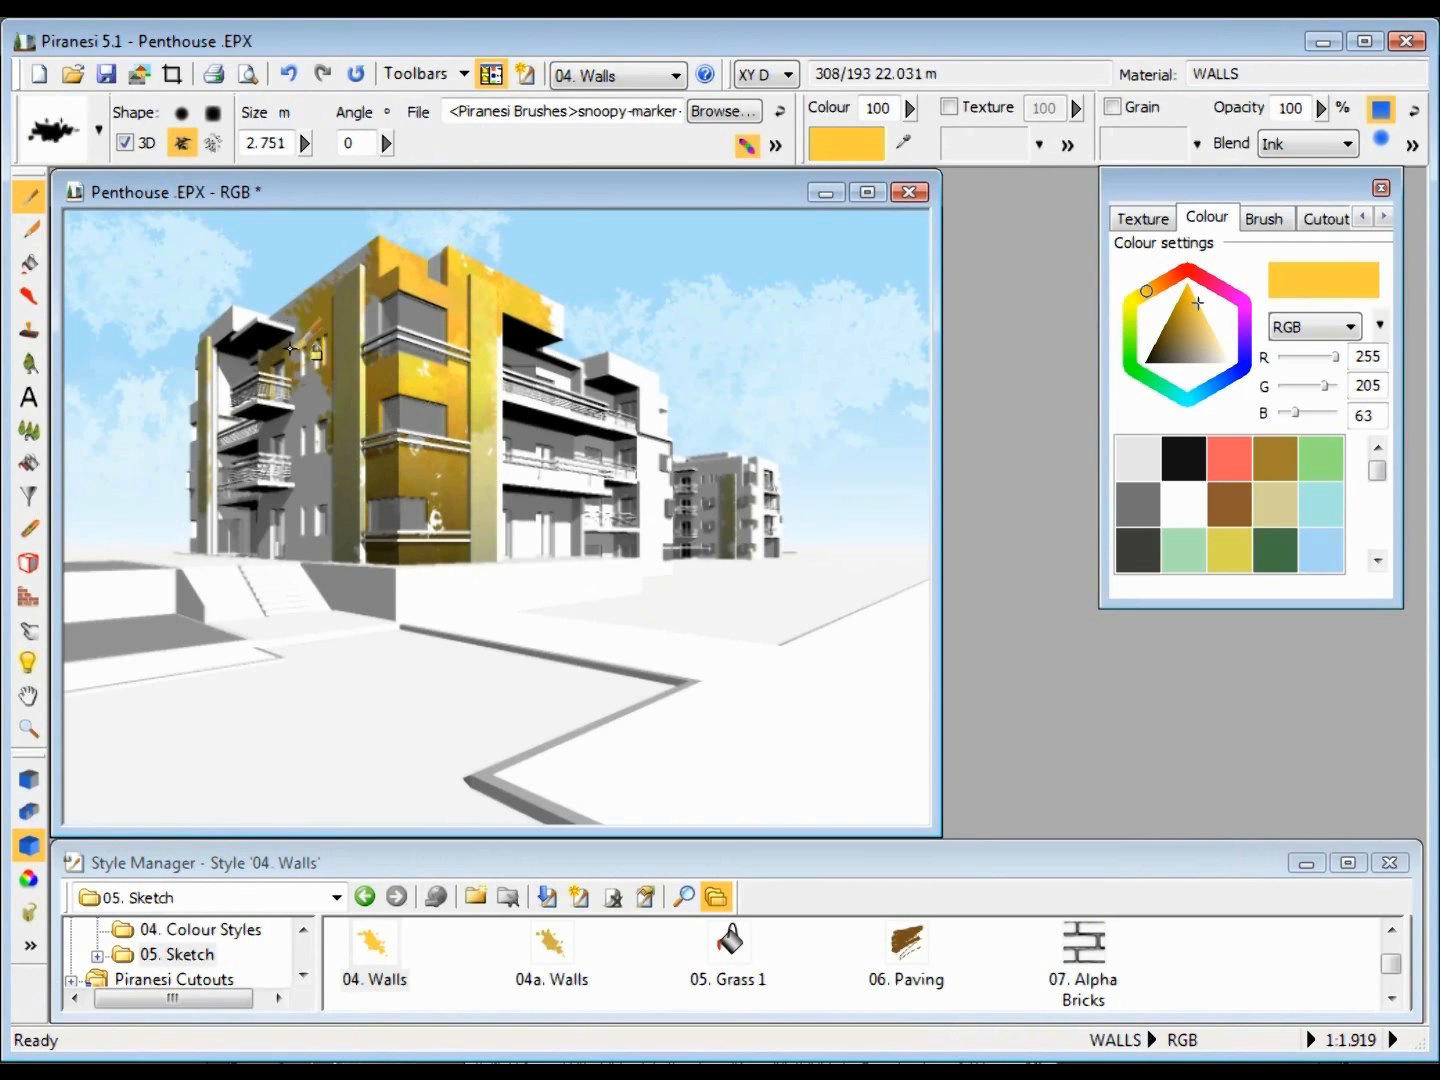
{"action": "mouse_move", "coordinate": [248, 283]}
{"action": "left_mouse_down"}
{"action": "mouse_move", "coordinate": [325, 258]}
{"action": "mouse_move", "coordinate": [320, 290]}
{"action": "left_mouse_up"}
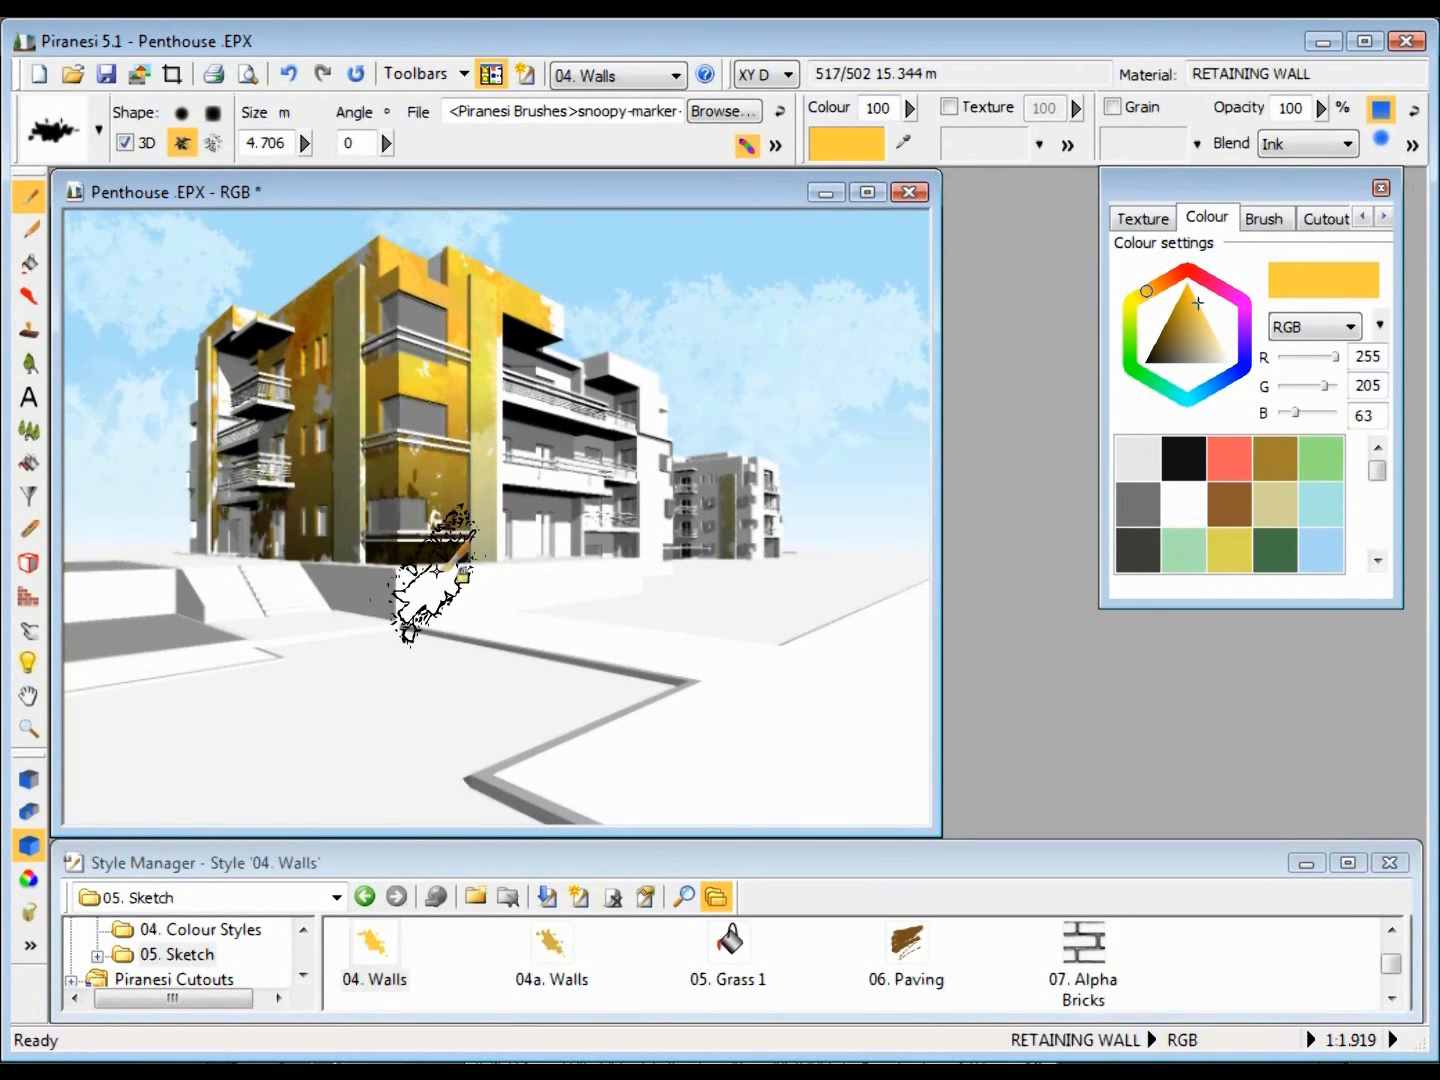
- Paint the retaining wall, the front column, the right-hand balcony slabs and the far-end walls with the 04. Walls style
{"action": "left_click_drag", "start_coordinate": [425, 585], "coordinate": [661, 578]}
{"action": "left_click_drag", "start_coordinate": [401, 573], "coordinate": [340, 579]}
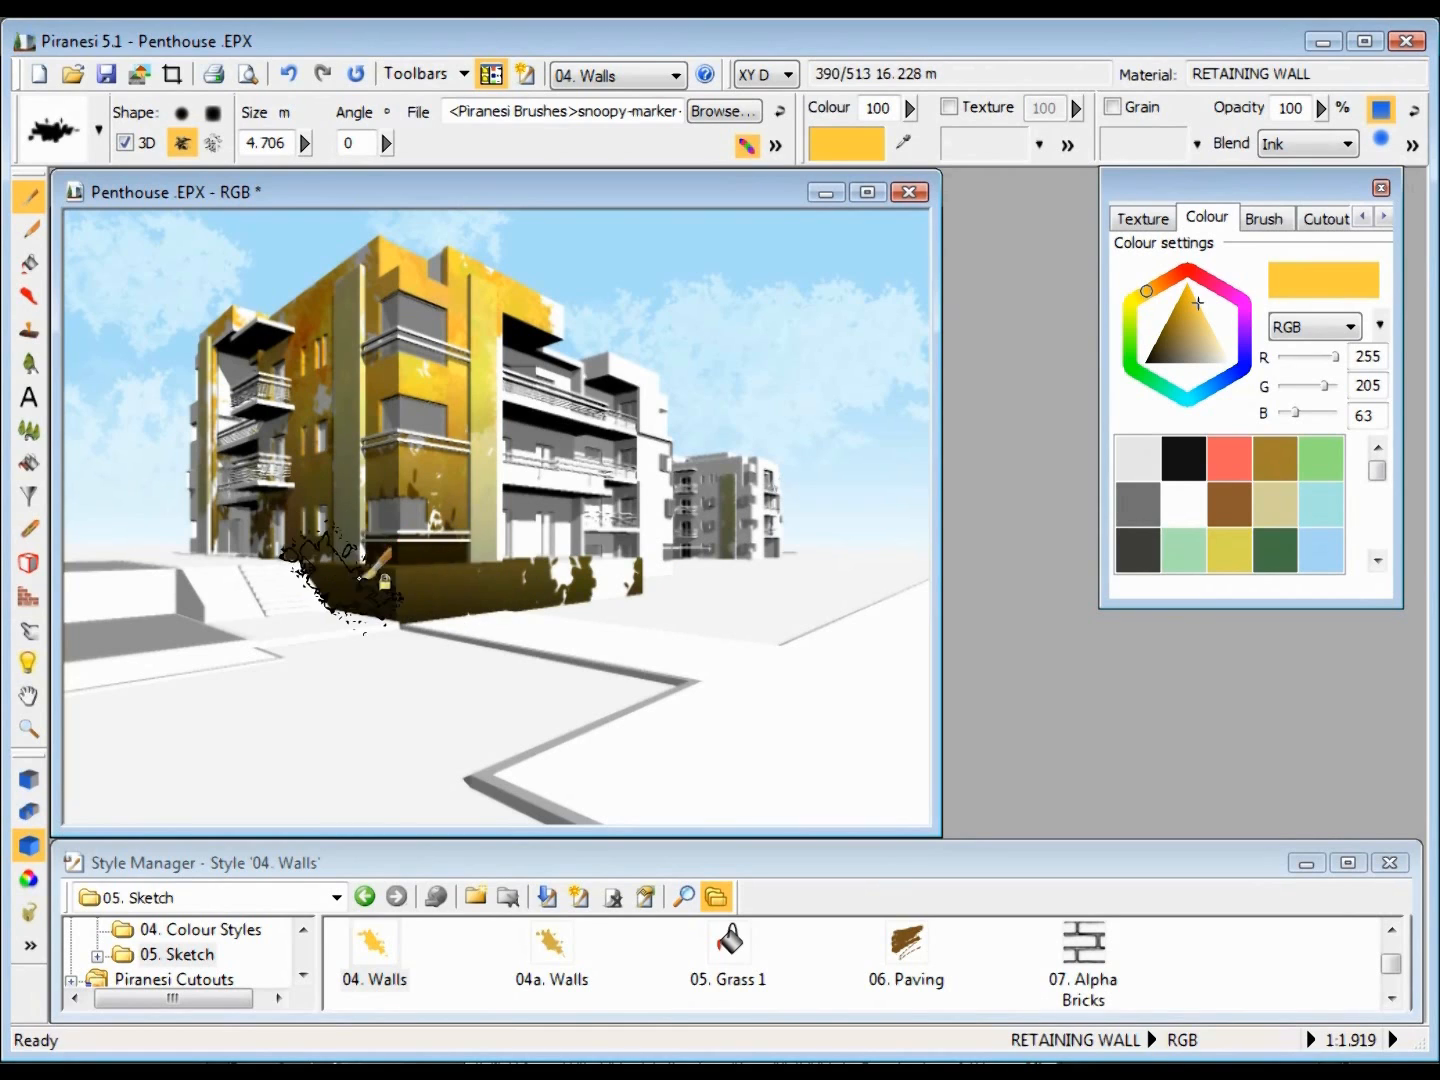
{"action": "left_click_drag", "start_coordinate": [490, 541], "coordinate": [495, 395]}
{"action": "mouse_move", "coordinate": [549, 470]}
{"action": "left_mouse_down"}
{"action": "mouse_move", "coordinate": [520, 486]}
{"action": "mouse_move", "coordinate": [574, 475]}
{"action": "left_mouse_up"}
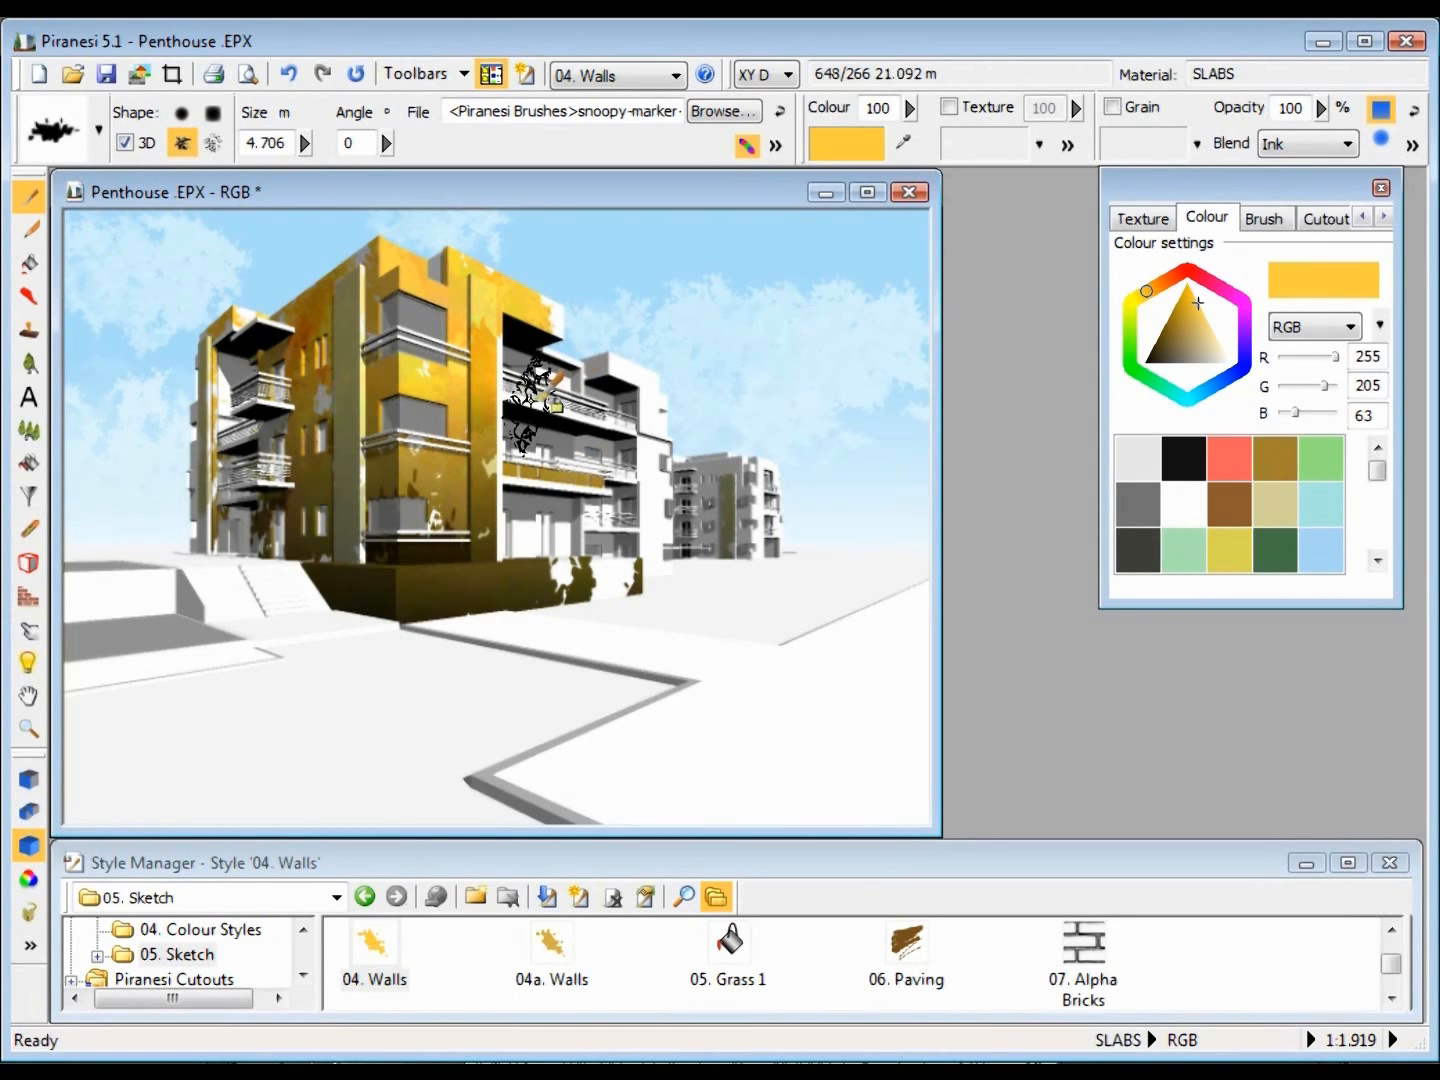
{"action": "mouse_move", "coordinate": [524, 402]}
{"action": "left_mouse_down"}
{"action": "mouse_move", "coordinate": [649, 428]}
{"action": "mouse_move", "coordinate": [586, 413]}
{"action": "left_mouse_up"}
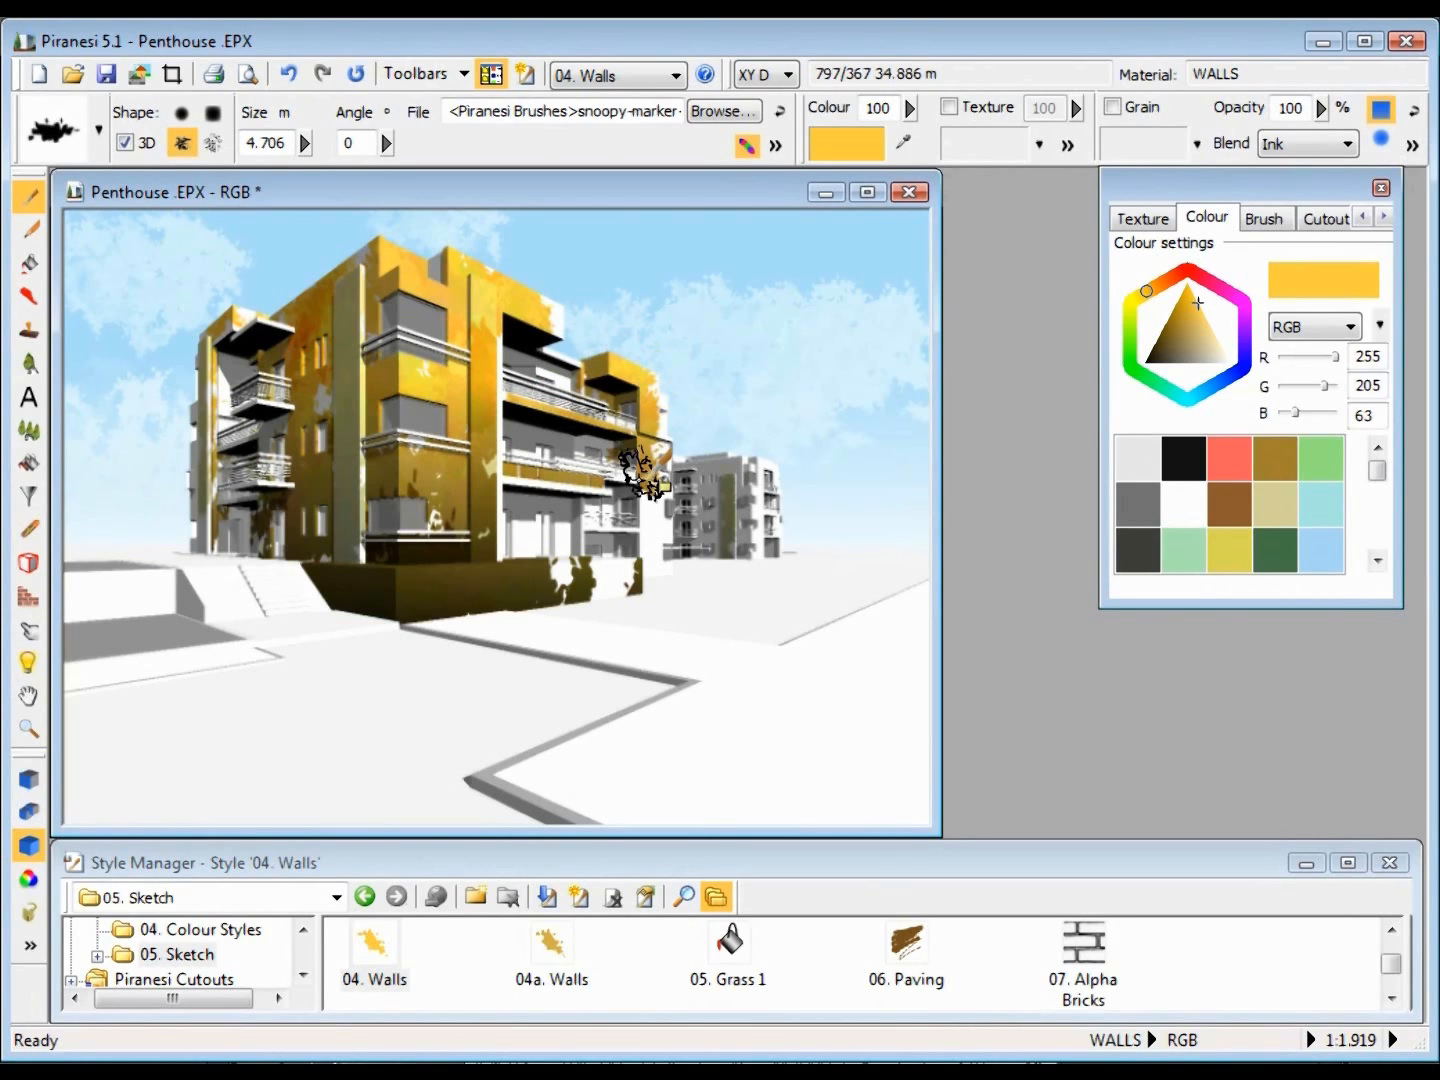
{"action": "left_click_drag", "start_coordinate": [655, 381], "coordinate": [651, 527]}
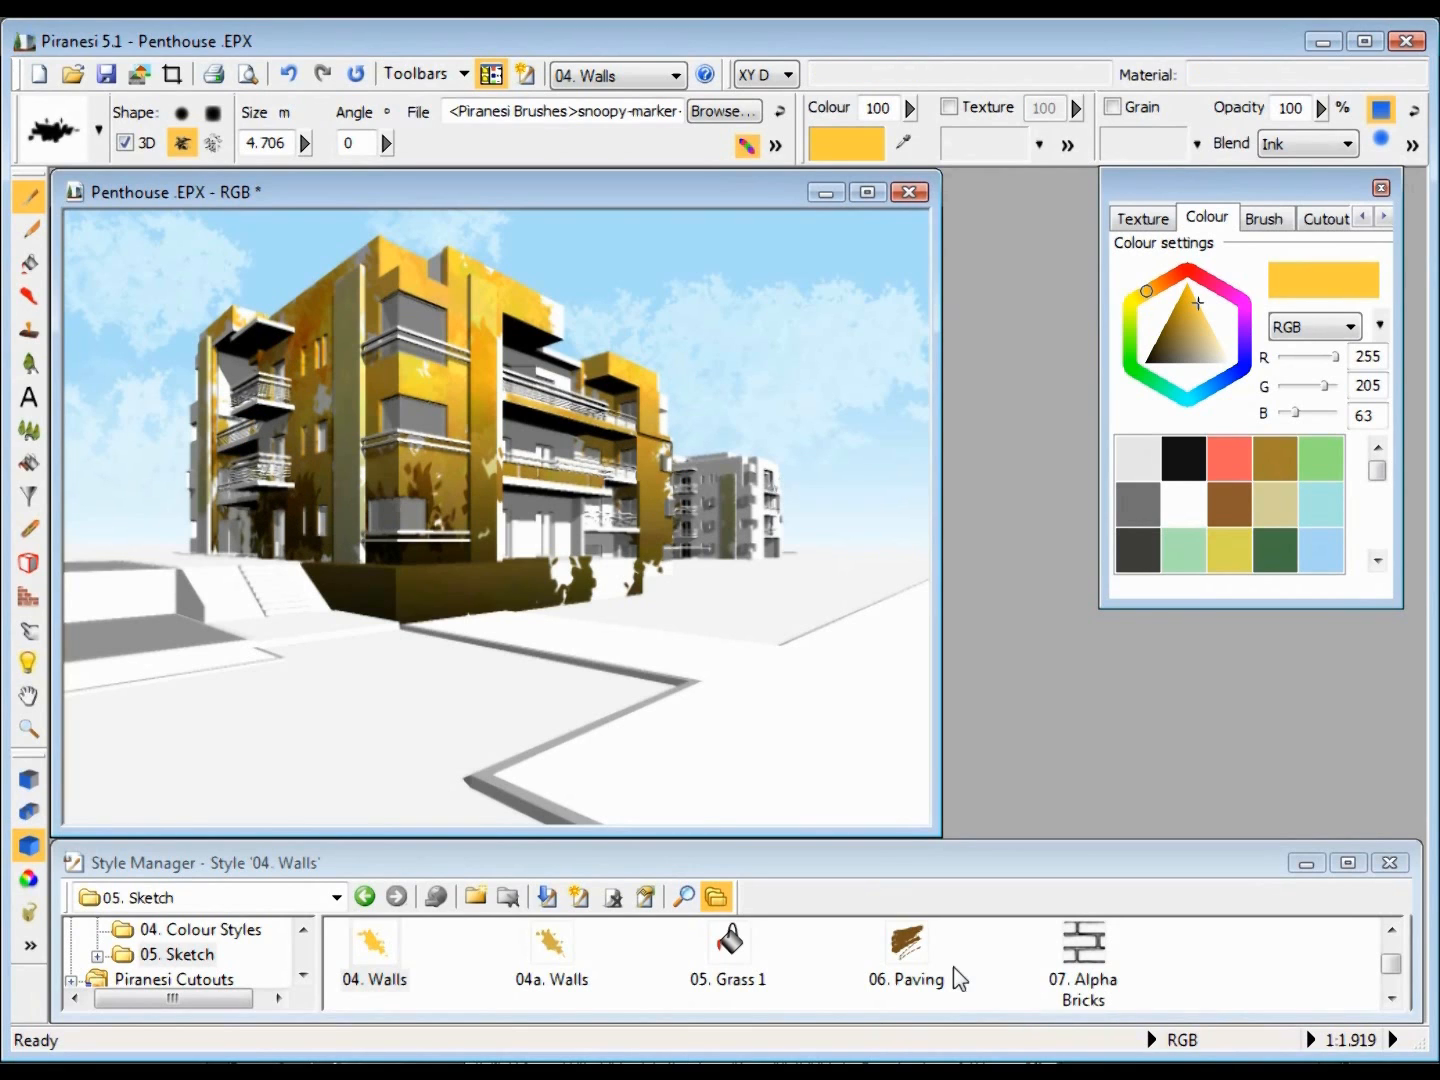
- Paint the left-hand and front balcony slabs red with the 12. Handrails style
{"action": "left_click", "coordinate": [1394, 1000]}
{"action": "left_click", "coordinate": [910, 994]}
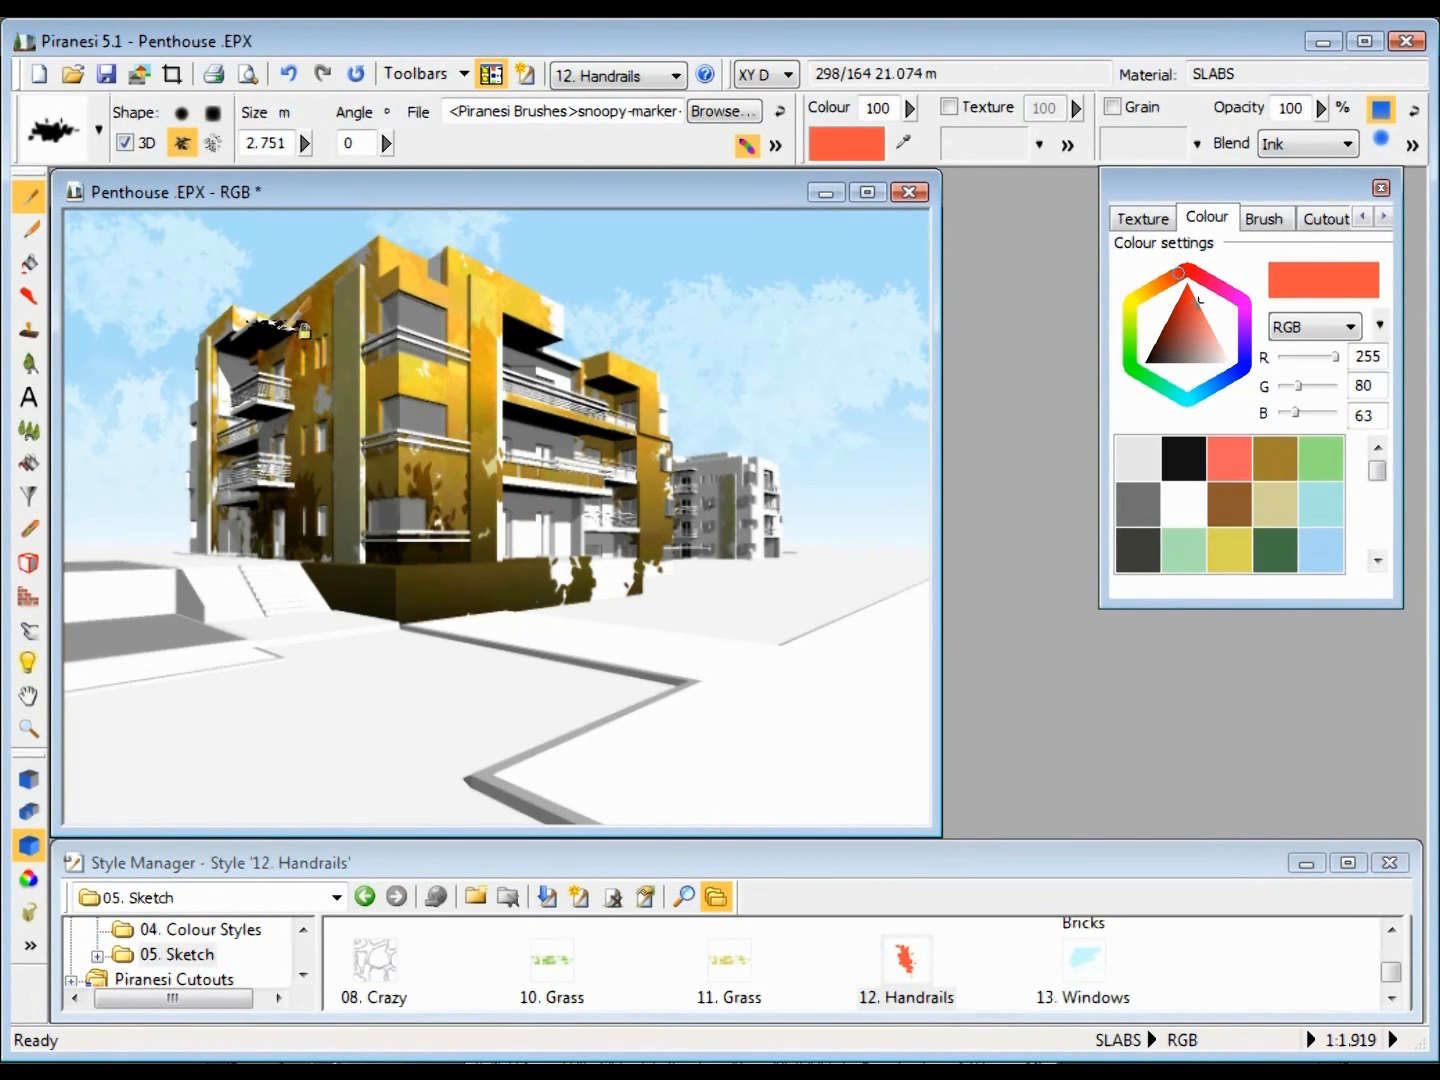
{"action": "mouse_move", "coordinate": [258, 318]}
{"action": "left_mouse_down"}
{"action": "mouse_move", "coordinate": [275, 342]}
{"action": "mouse_move", "coordinate": [245, 487]}
{"action": "left_mouse_up"}
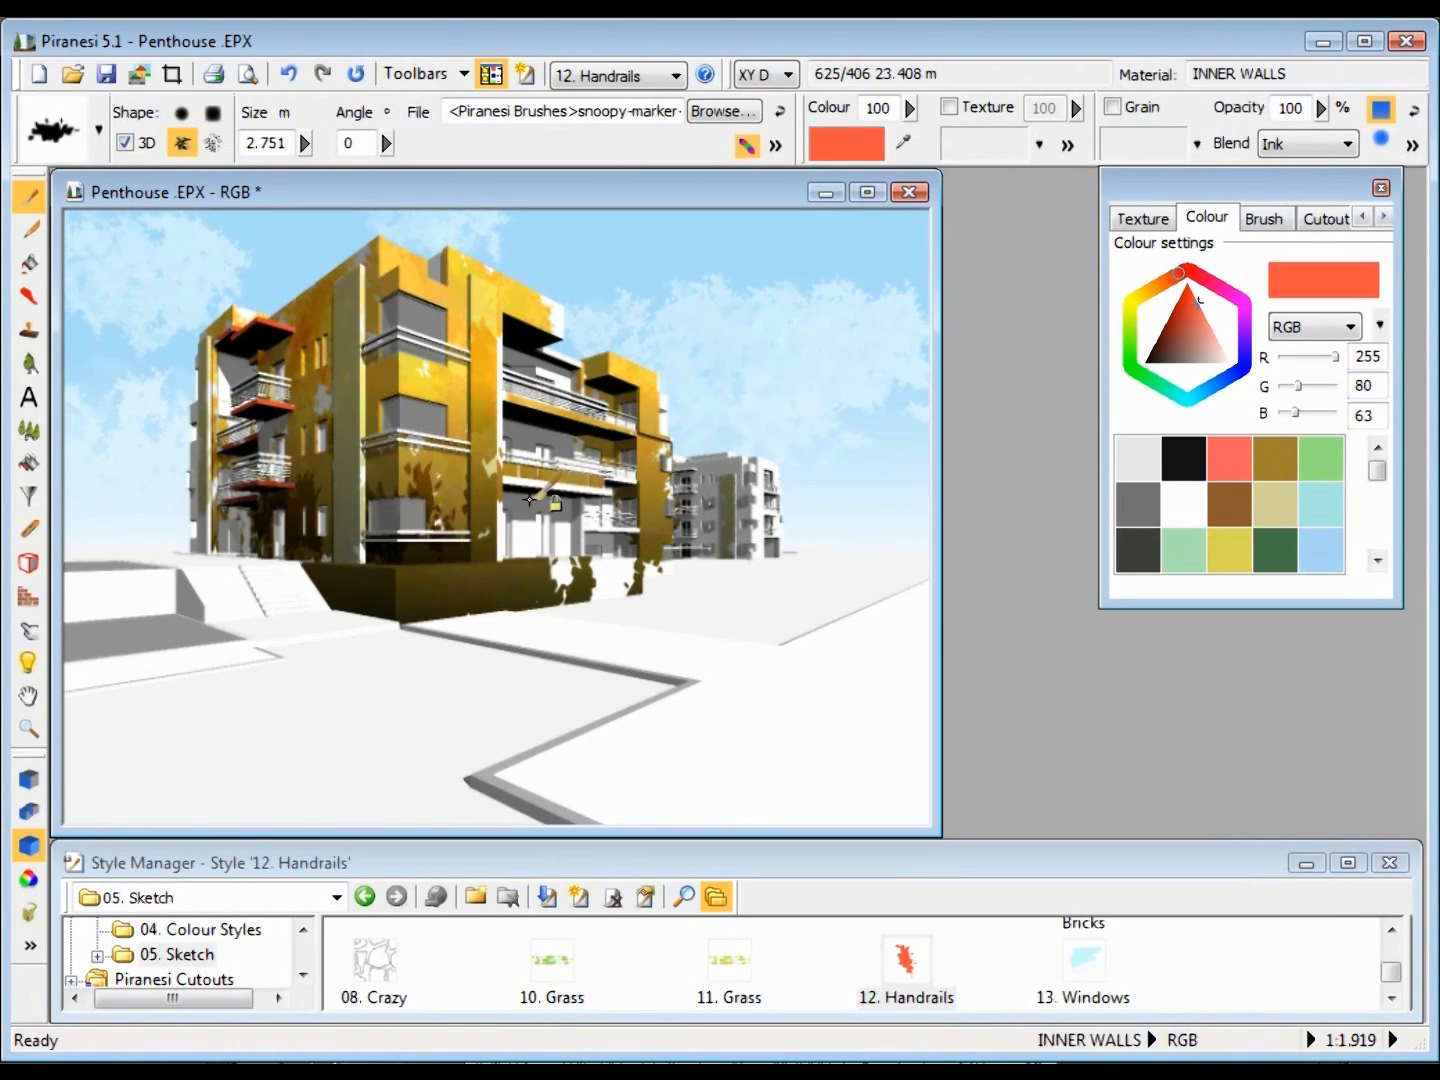
{"action": "left_click_drag", "start_coordinate": [611, 445], "coordinate": [598, 391]}
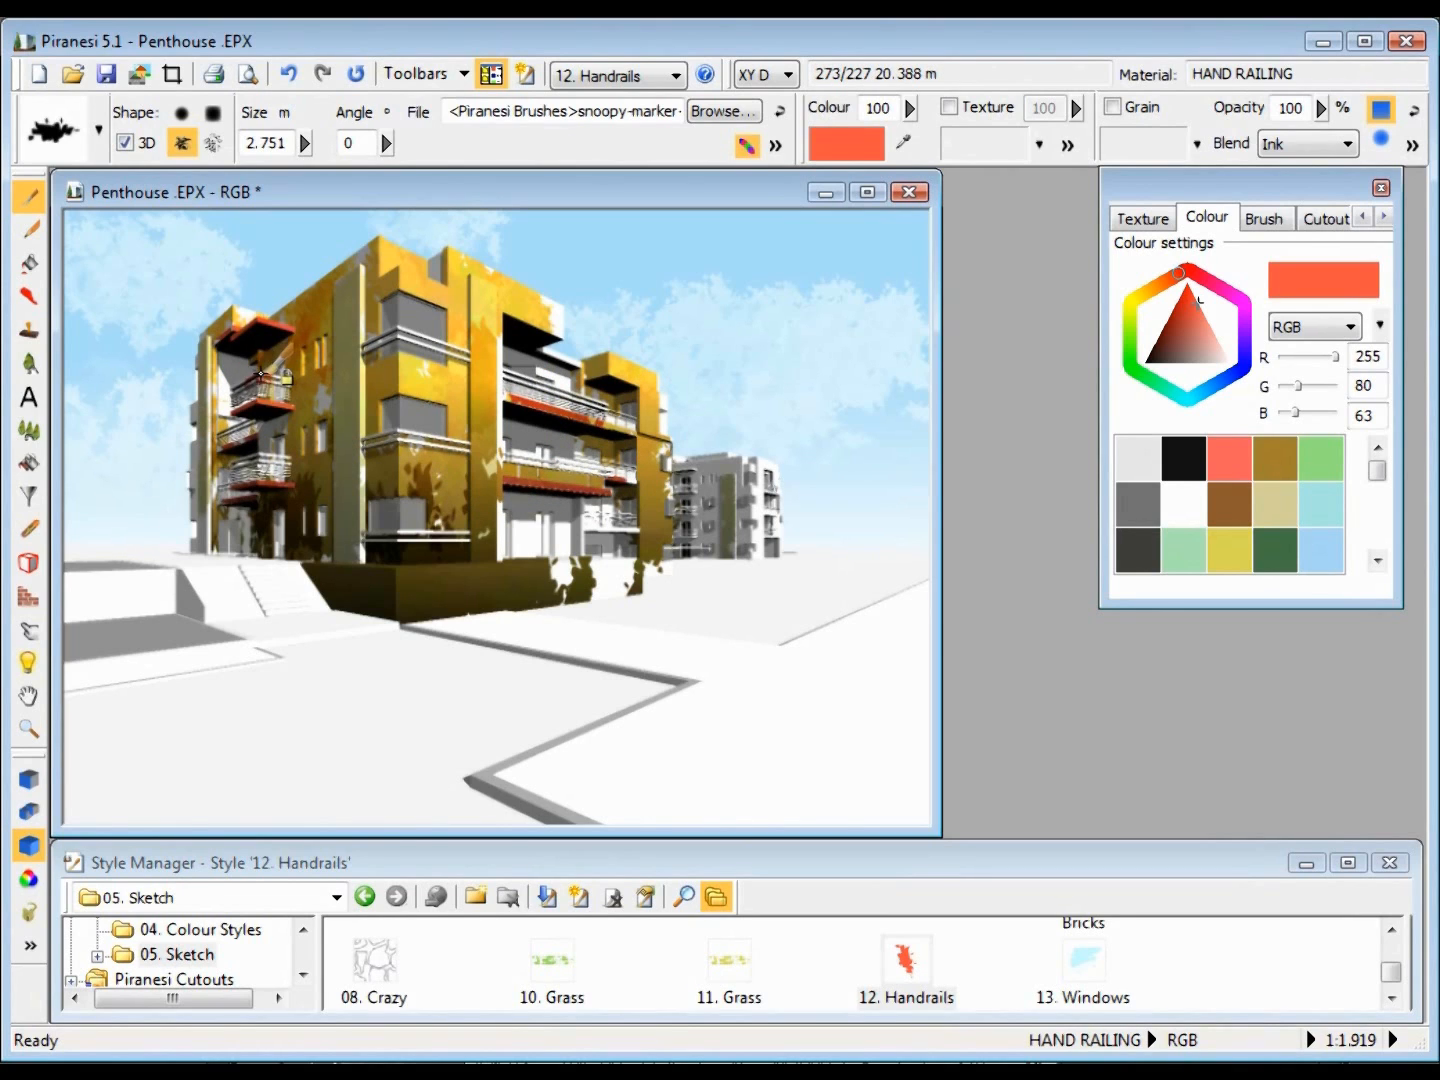
- Dab the 12. Handrails style onto the hand railings of the side, corner and front balconies
{"action": "left_click", "coordinate": [265, 468]}
{"action": "left_click", "coordinate": [425, 428]}
{"action": "left_click", "coordinate": [534, 389]}
{"action": "left_click", "coordinate": [417, 339]}
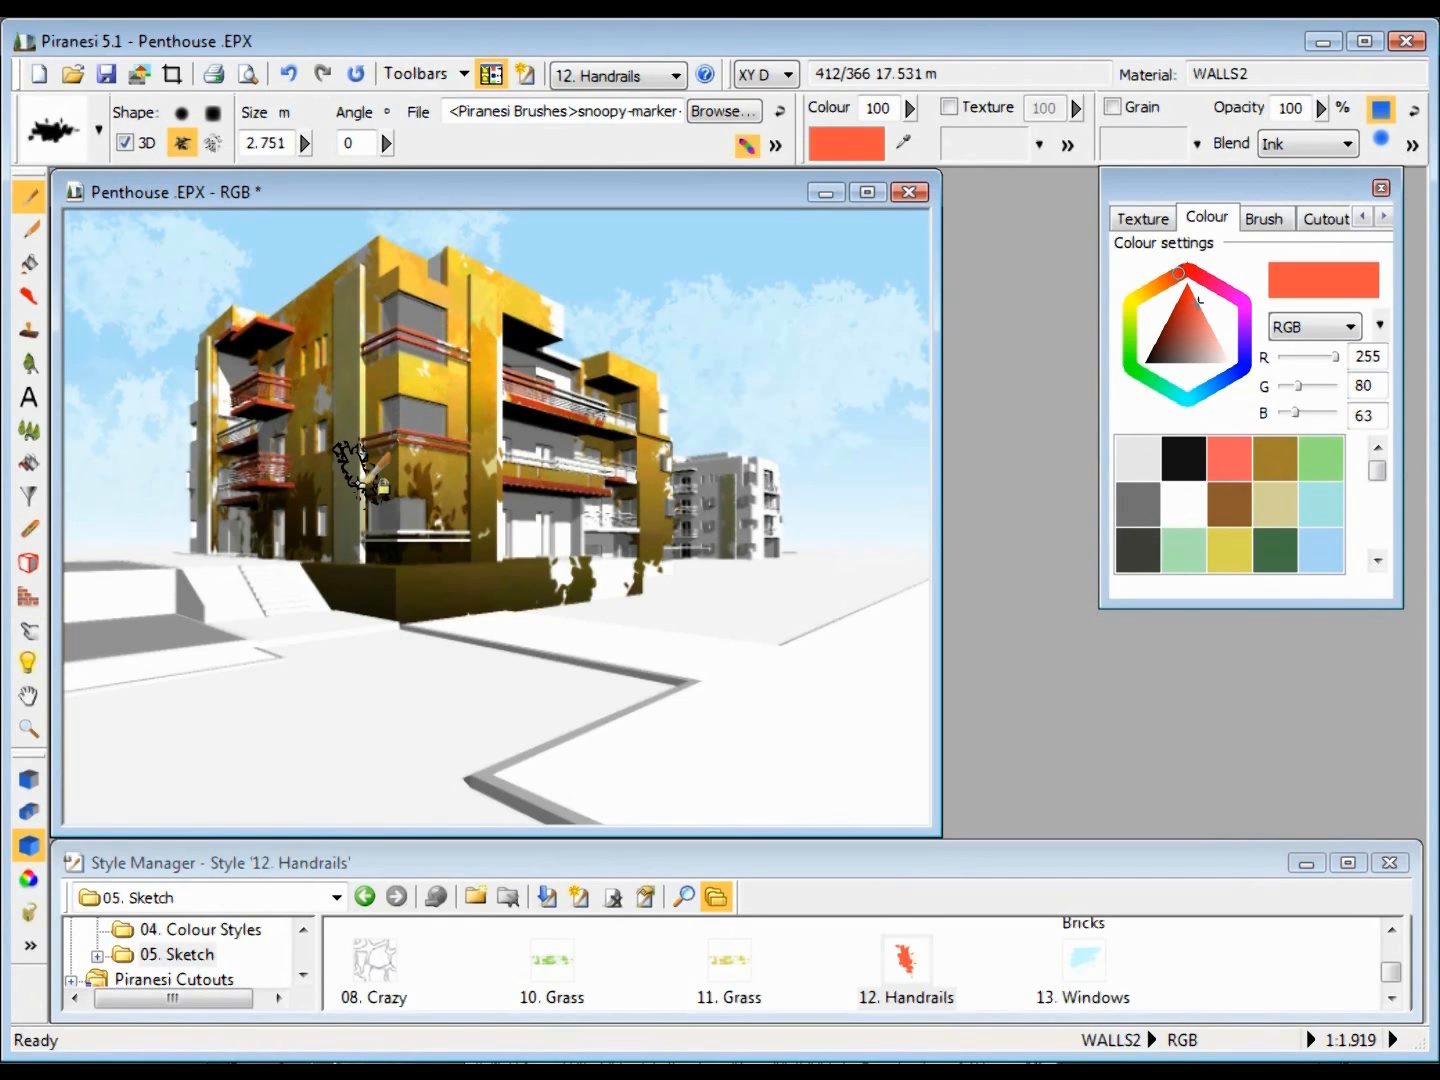
{"action": "left_click", "coordinate": [397, 530]}
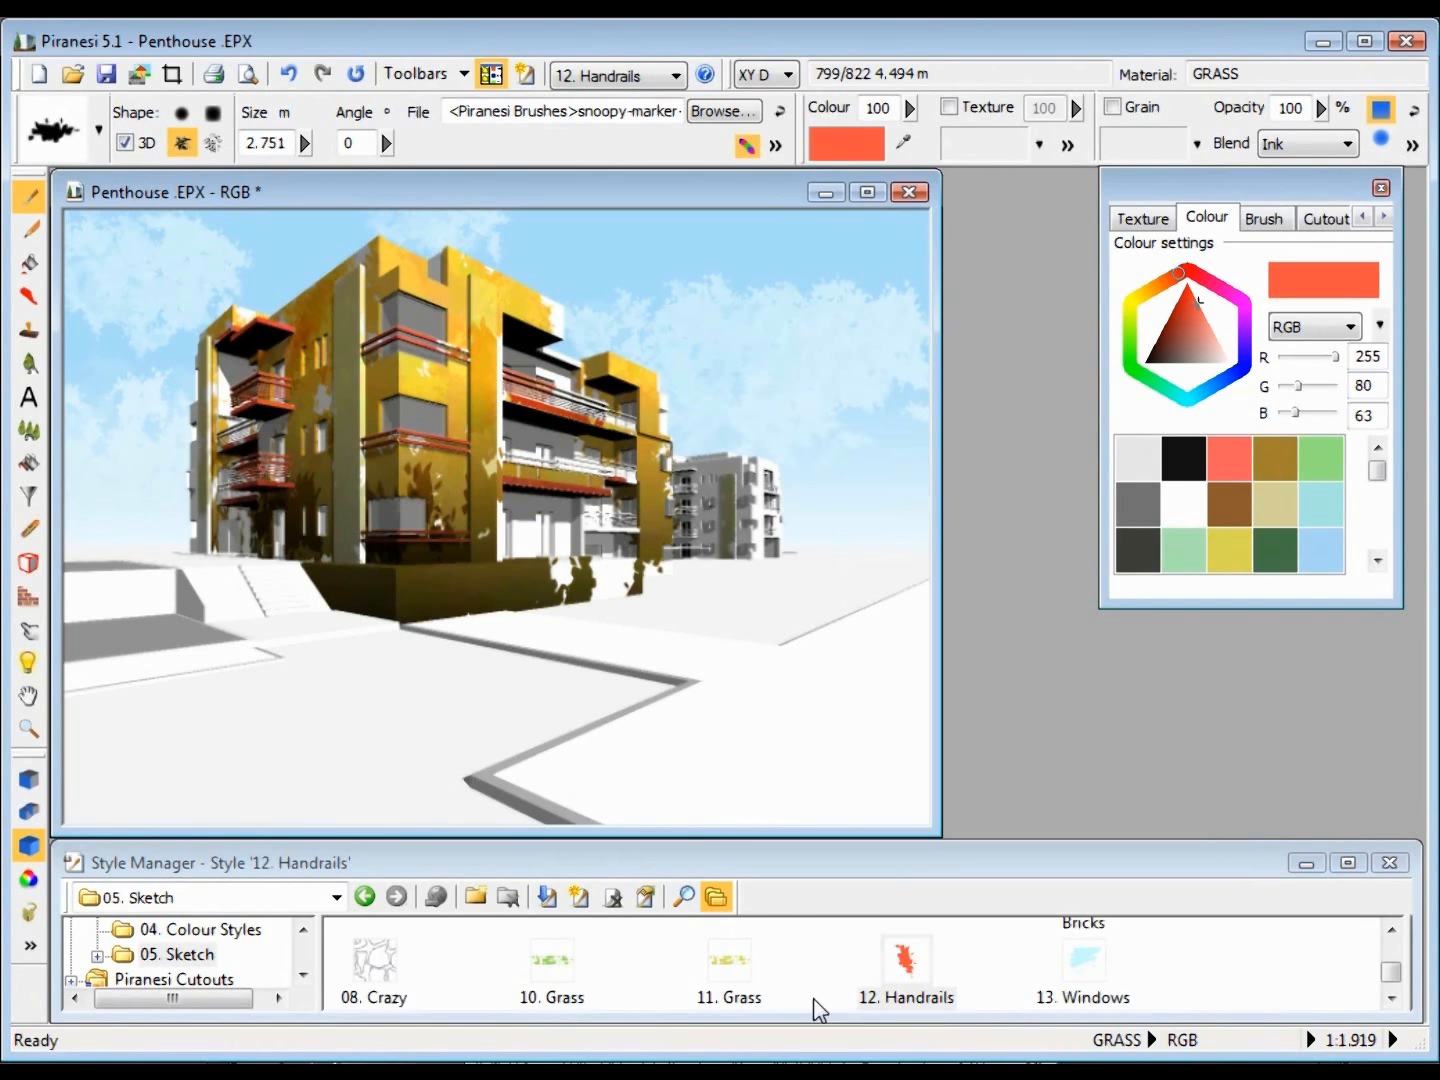
- Brush green strokes over the foreground lawn beside the road with the 10. Grass style
{"action": "left_click", "coordinate": [548, 959]}
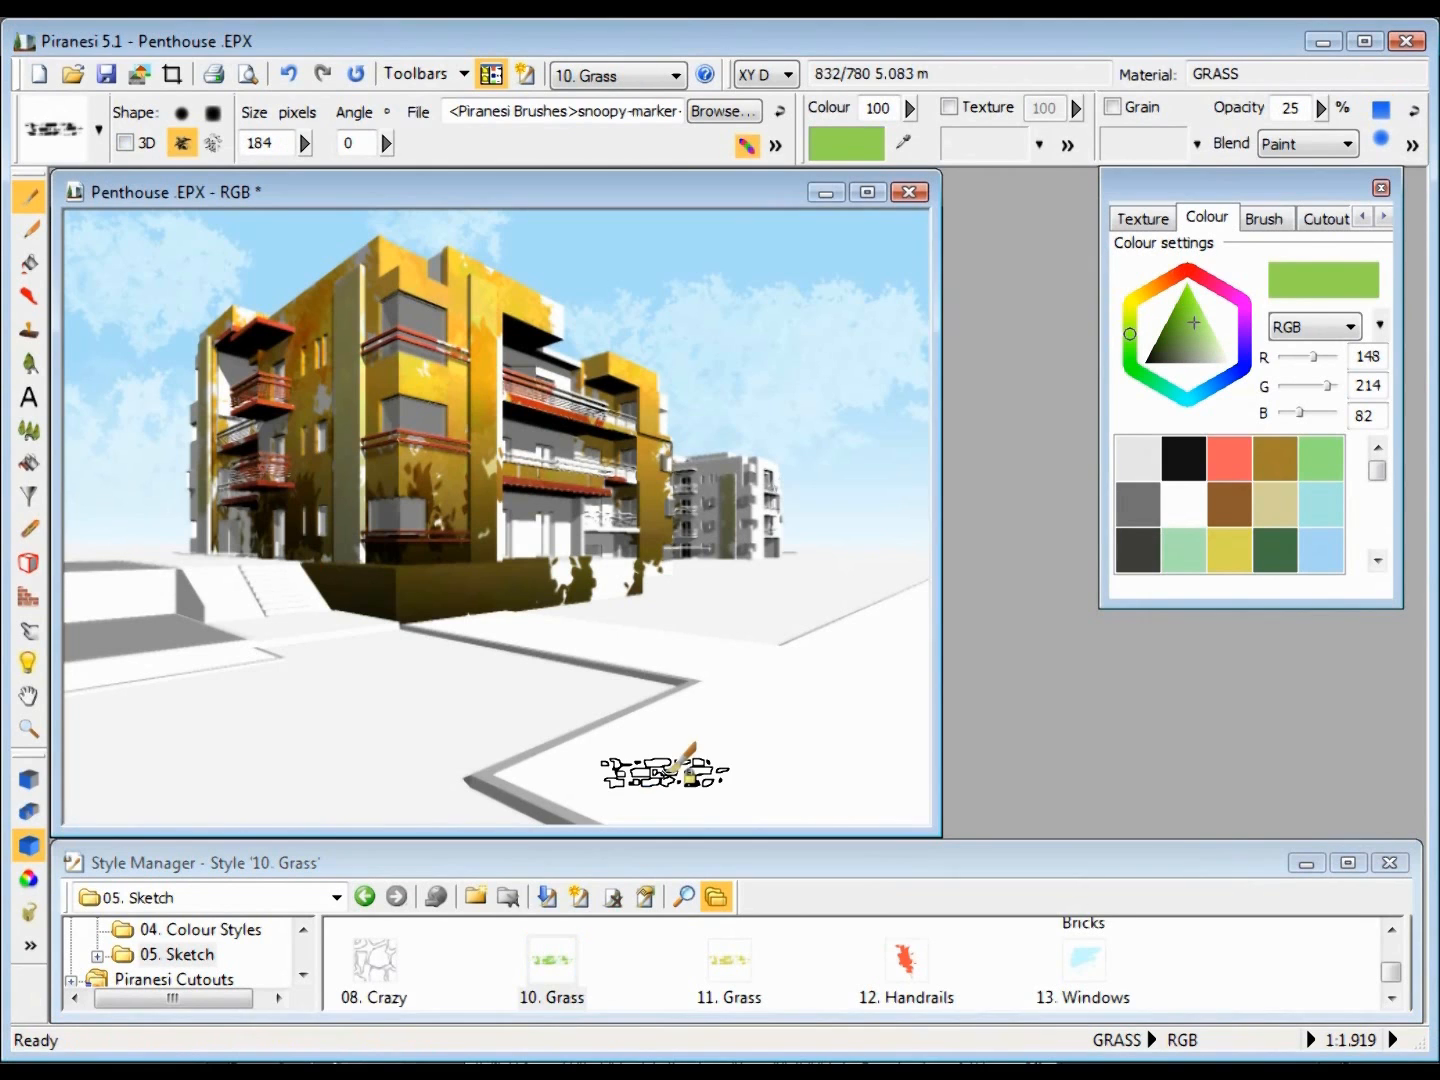
{"action": "left_click", "coordinate": [657, 757]}
{"action": "mouse_move", "coordinate": [657, 757]}
{"action": "left_mouse_down"}
{"action": "mouse_move", "coordinate": [677, 715]}
{"action": "mouse_move", "coordinate": [707, 733]}
{"action": "mouse_move", "coordinate": [664, 734]}
{"action": "mouse_move", "coordinate": [745, 689]}
{"action": "left_mouse_up"}
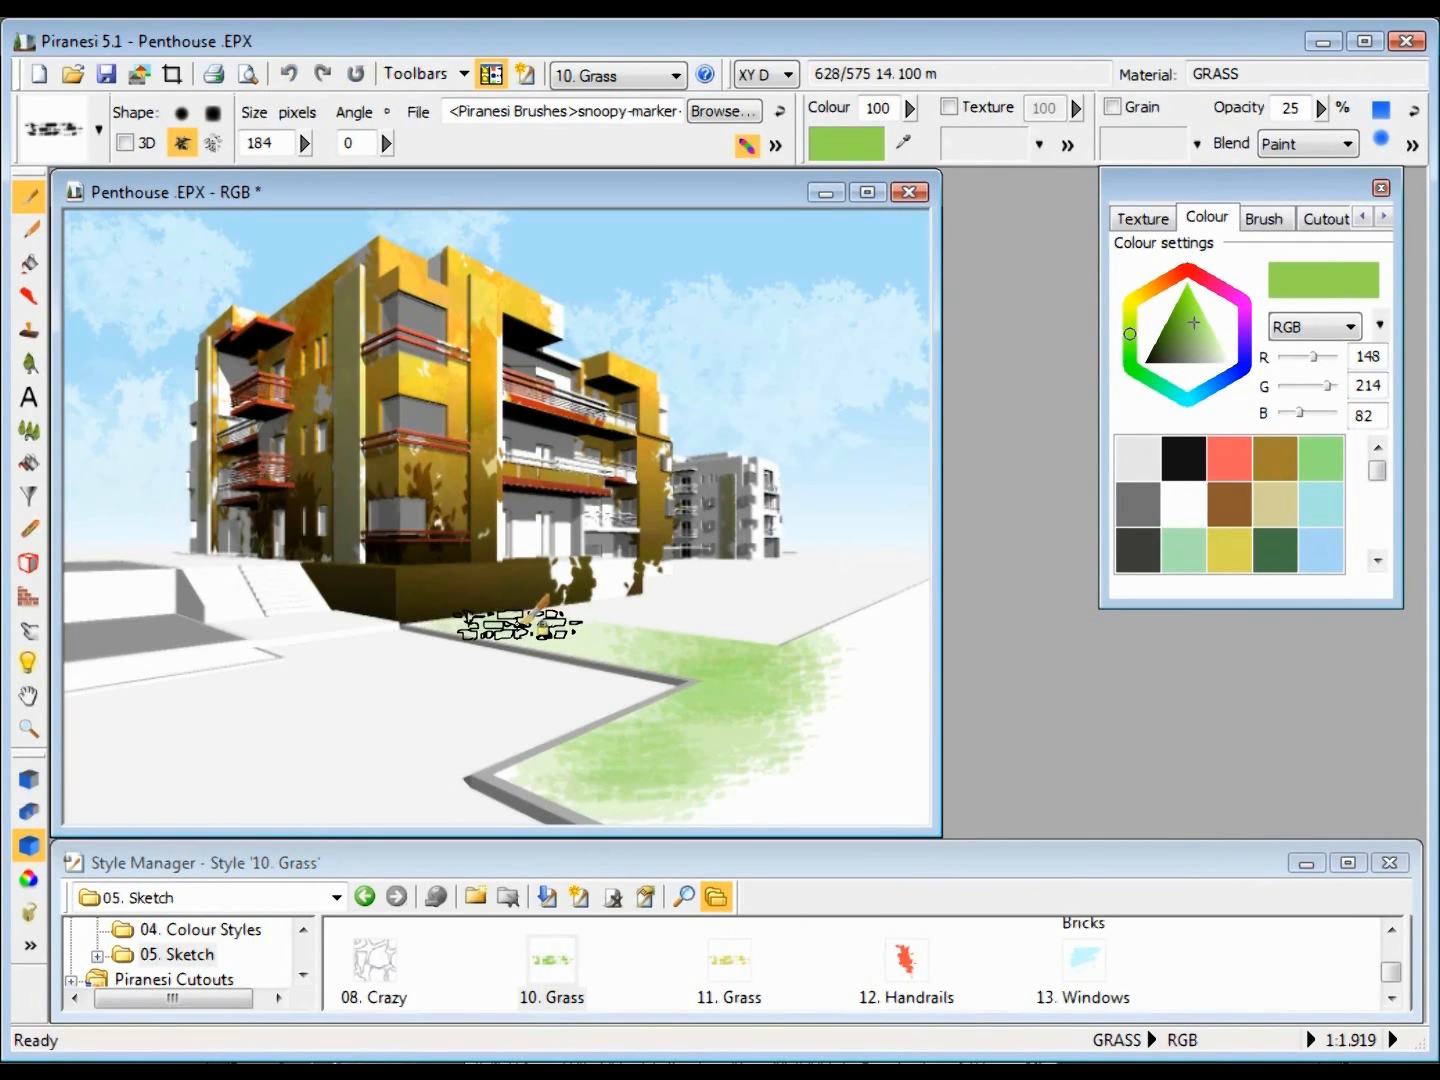
- Raise the brush opacity to 36% and cover the rest of the lawn and the slope beside the steps with green grass
{"action": "left_click", "coordinate": [1322, 111]}
{"action": "left_click_drag", "start_coordinate": [1328, 125], "coordinate": [1350, 135]}
{"action": "mouse_move", "coordinate": [904, 680]}
{"action": "left_mouse_down"}
{"action": "mouse_move", "coordinate": [874, 659]}
{"action": "mouse_move", "coordinate": [868, 617]}
{"action": "mouse_move", "coordinate": [897, 578]}
{"action": "mouse_move", "coordinate": [755, 784]}
{"action": "mouse_move", "coordinate": [606, 762]}
{"action": "mouse_move", "coordinate": [548, 771]}
{"action": "mouse_move", "coordinate": [640, 769]}
{"action": "left_mouse_up"}
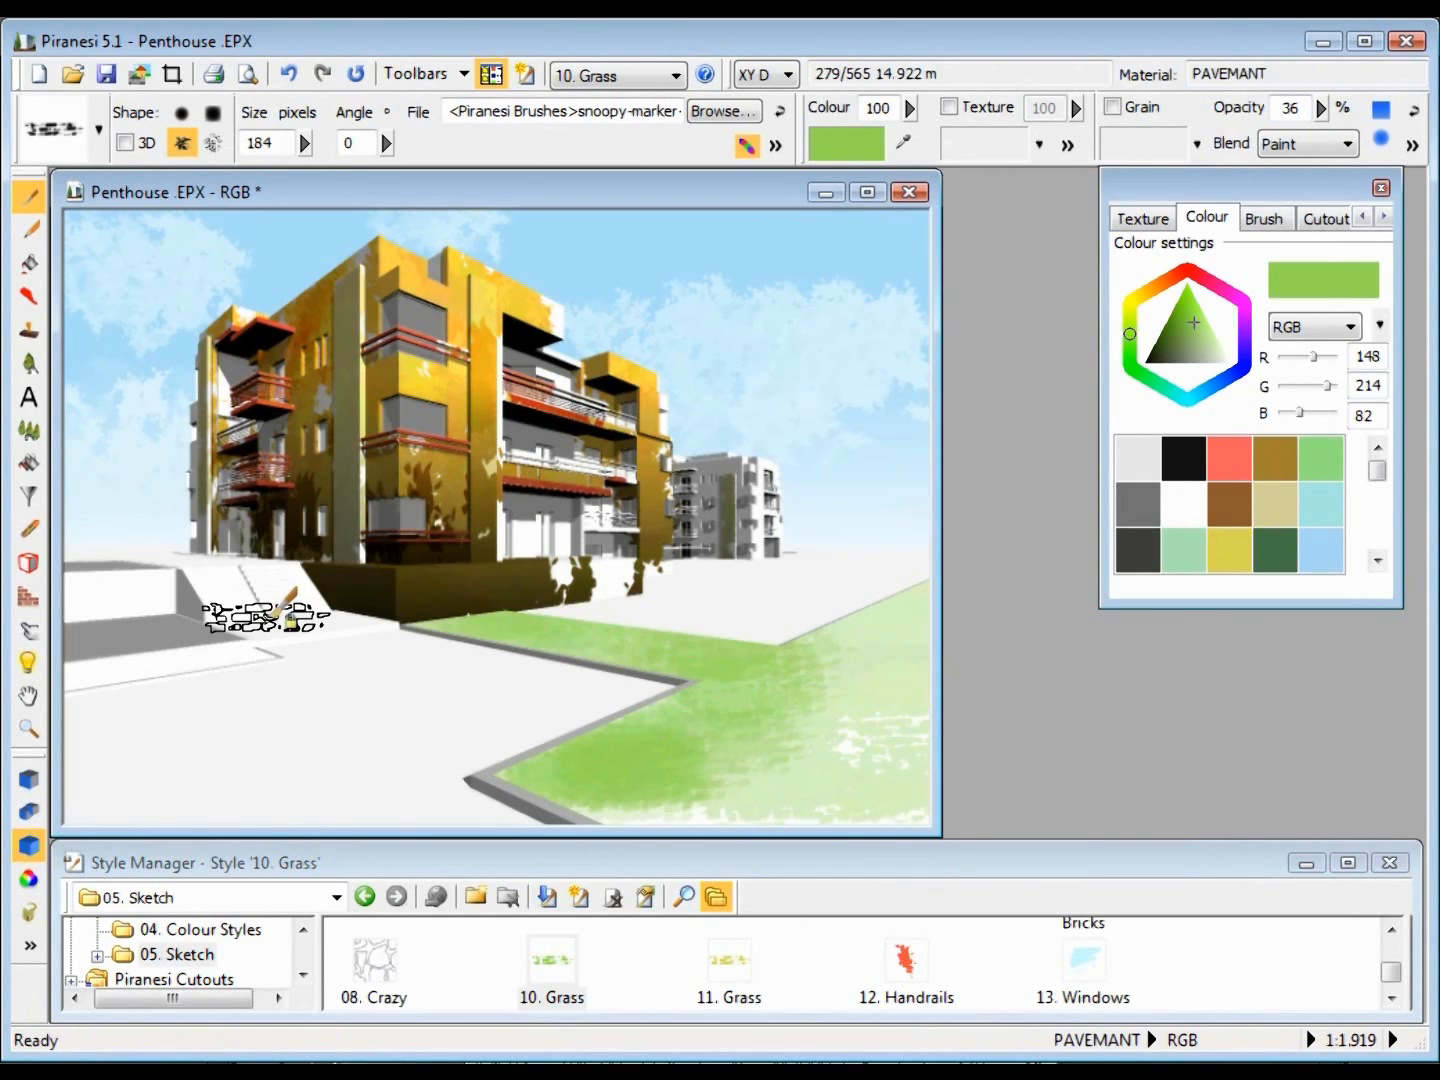
{"action": "mouse_move", "coordinate": [205, 592]}
{"action": "left_mouse_down"}
{"action": "mouse_move", "coordinate": [225, 556]}
{"action": "mouse_move", "coordinate": [295, 590]}
{"action": "mouse_move", "coordinate": [180, 558]}
{"action": "left_mouse_up"}
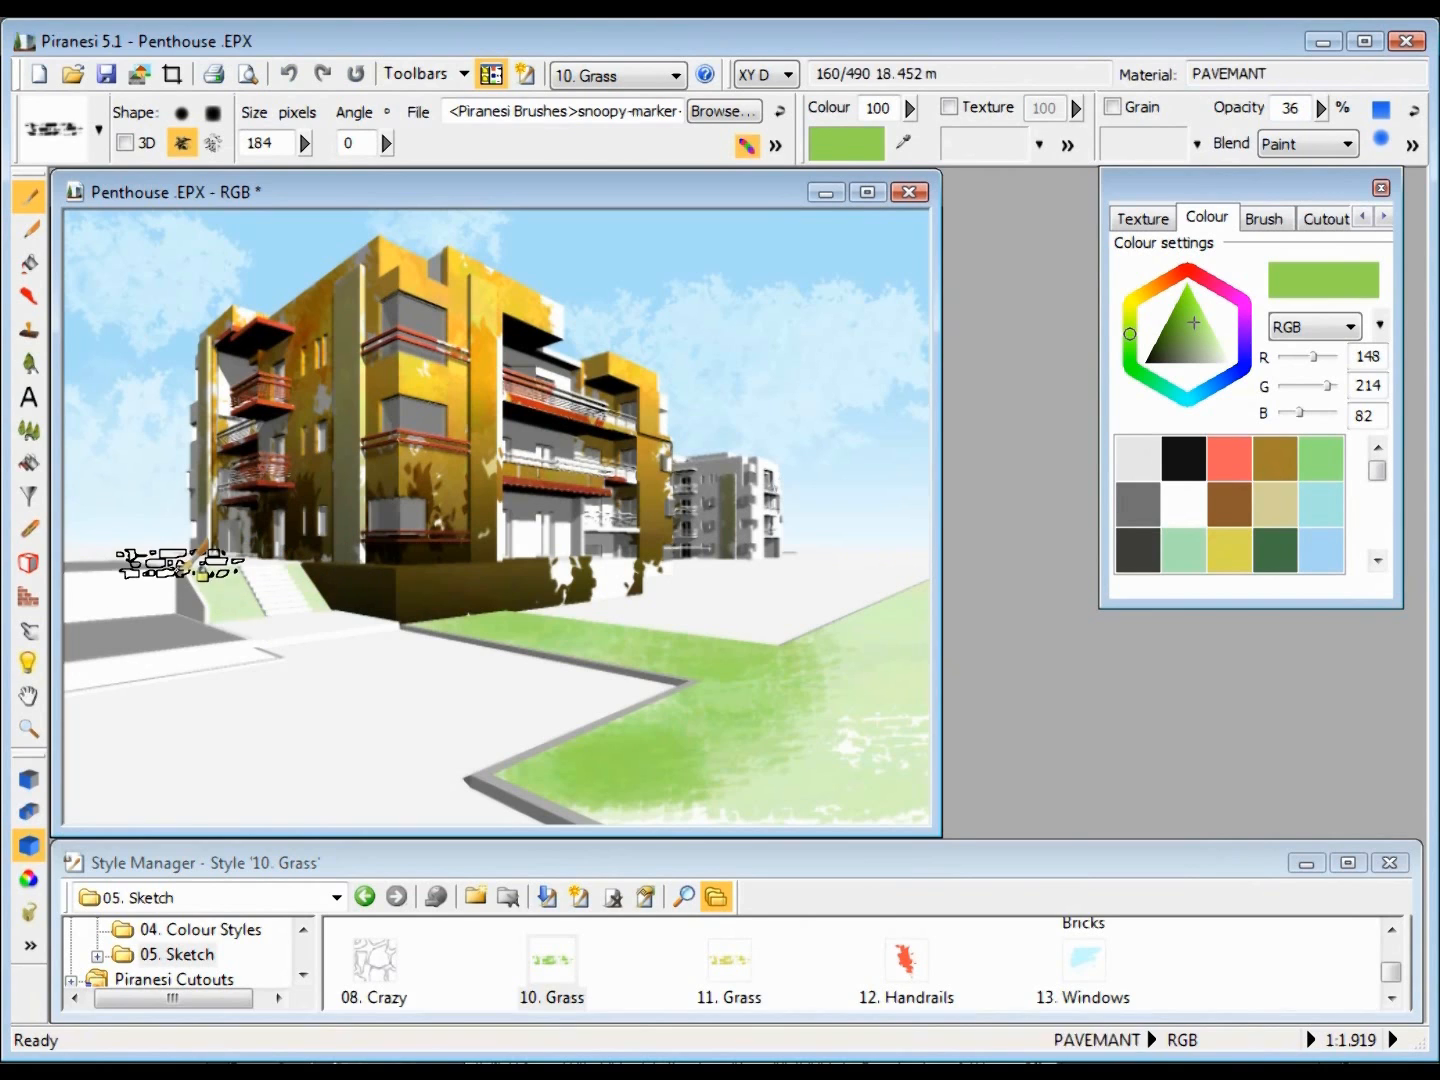
- Add yellowish strokes over the lawn and the grass strip across the road with the 11. Grass style
{"action": "left_click", "coordinate": [726, 962]}
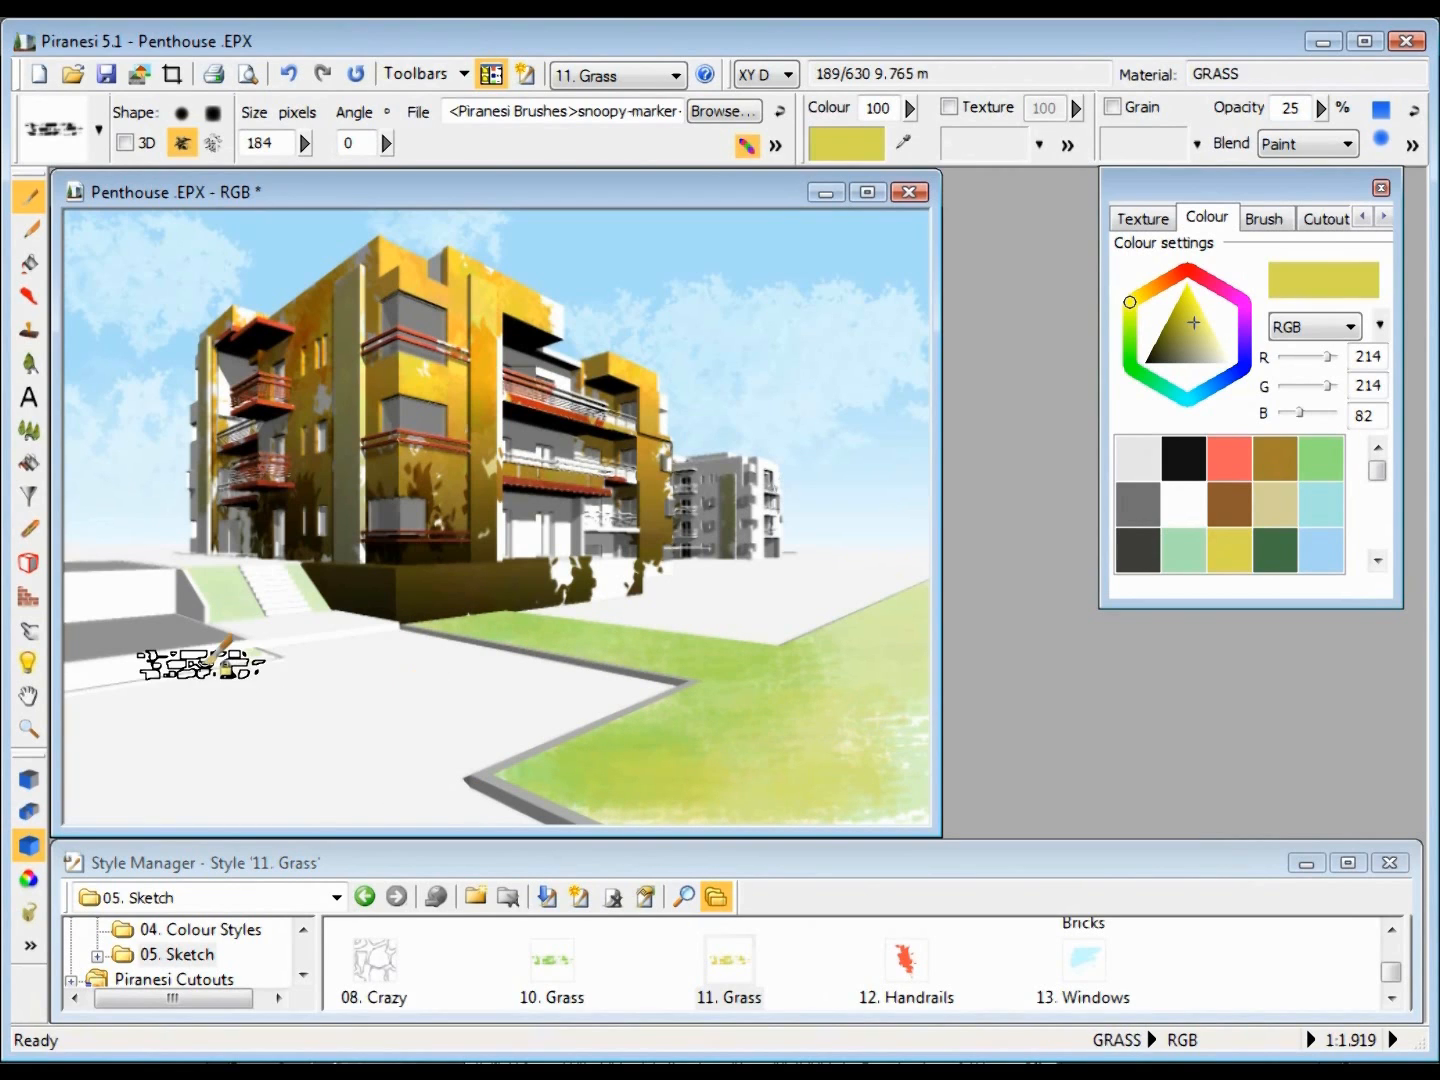
{"action": "mouse_move", "coordinate": [145, 662]}
{"action": "left_mouse_down"}
{"action": "mouse_move", "coordinate": [259, 655]}
{"action": "mouse_move", "coordinate": [132, 663]}
{"action": "mouse_move", "coordinate": [194, 659]}
{"action": "mouse_move", "coordinate": [128, 672]}
{"action": "mouse_move", "coordinate": [139, 675]}
{"action": "left_mouse_up"}
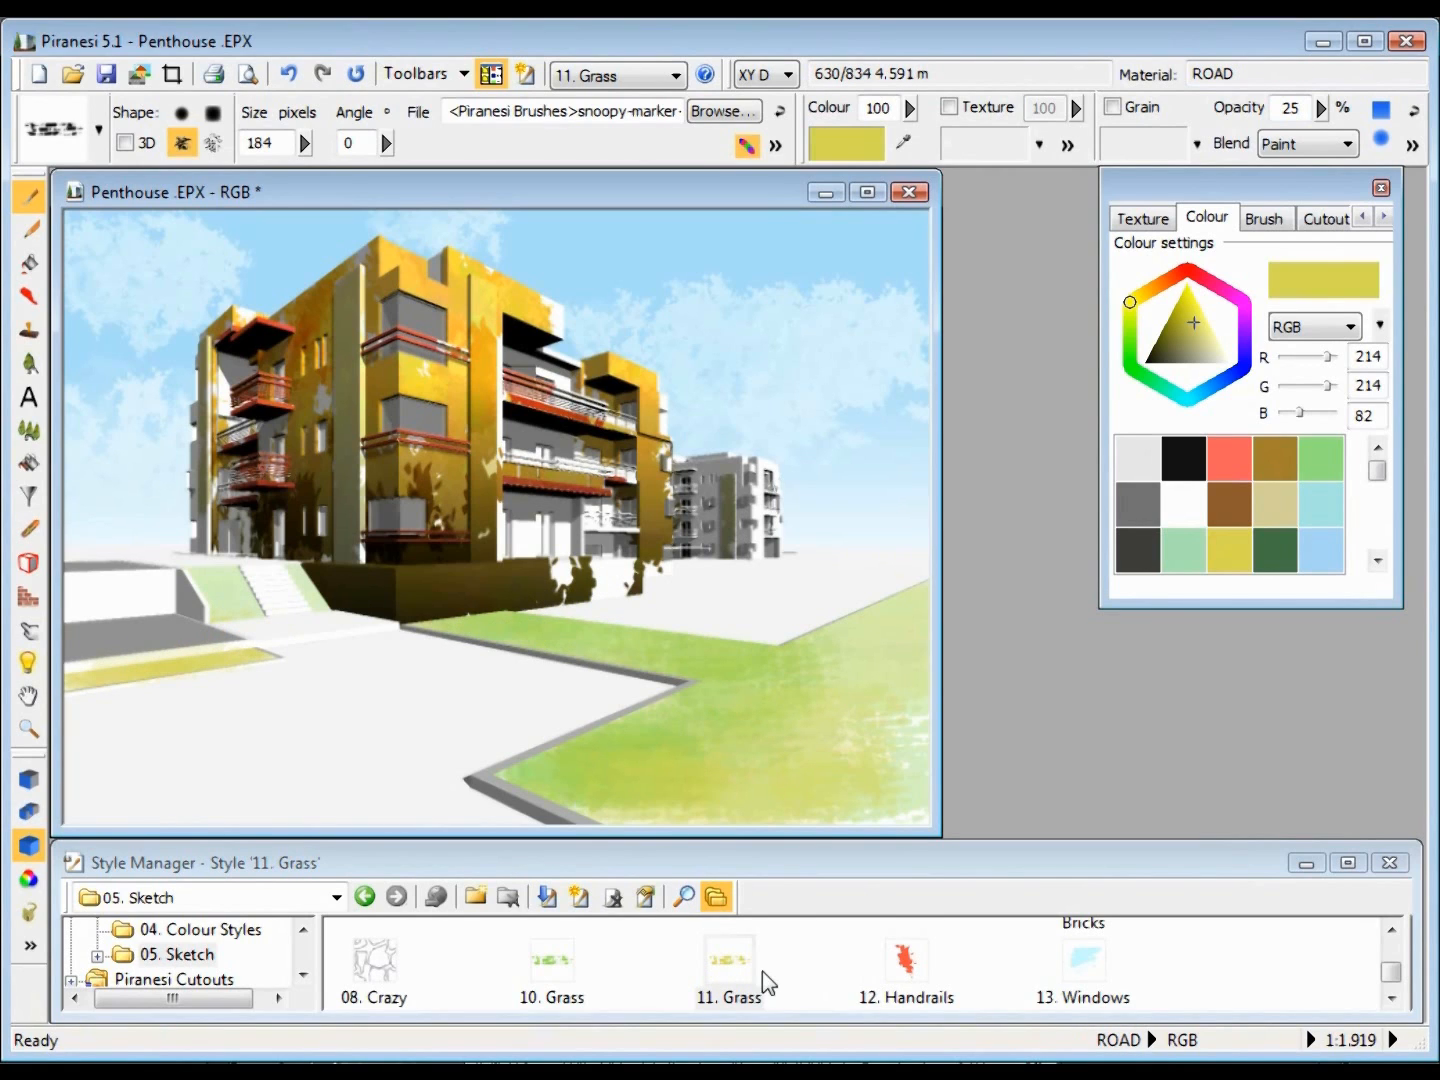
- Paint brown strokes over the foreground road and the paved area behind the lawn with the 06. Paving style
{"action": "left_click_drag", "start_coordinate": [1388, 975], "coordinate": [1391, 964]}
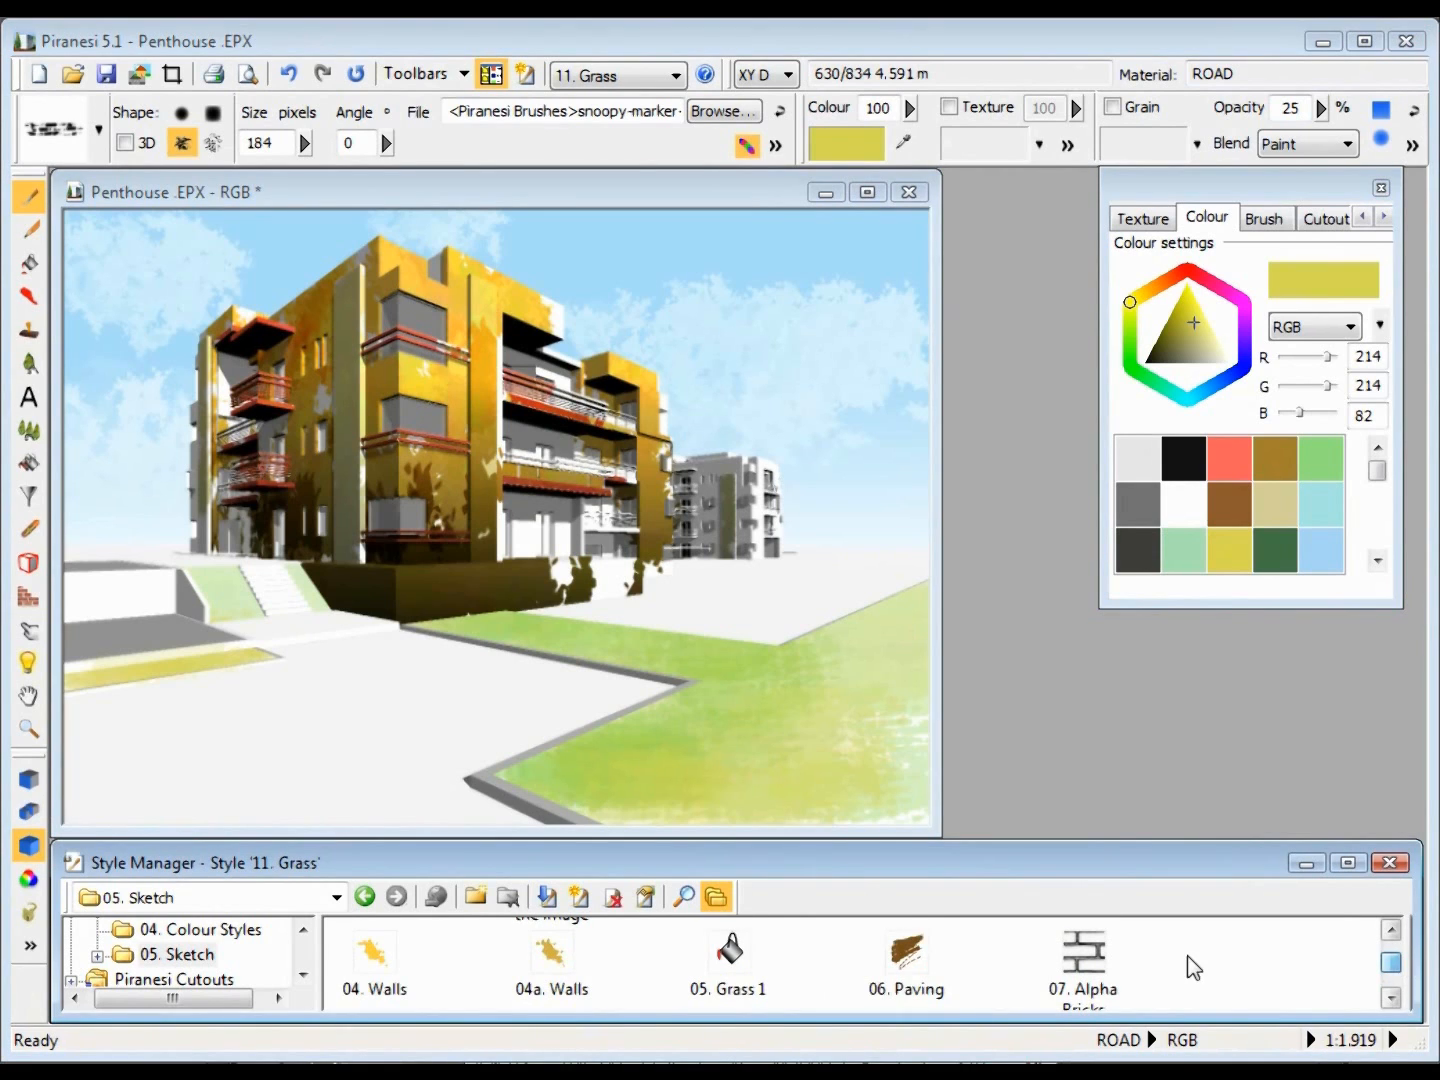
{"action": "left_click", "coordinate": [906, 959]}
{"action": "mouse_move", "coordinate": [443, 659]}
{"action": "left_mouse_down"}
{"action": "mouse_move", "coordinate": [311, 689]}
{"action": "mouse_move", "coordinate": [366, 660]}
{"action": "mouse_move", "coordinate": [568, 690]}
{"action": "mouse_move", "coordinate": [312, 762]}
{"action": "mouse_move", "coordinate": [139, 696]}
{"action": "mouse_move", "coordinate": [476, 665]}
{"action": "mouse_move", "coordinate": [399, 671]}
{"action": "mouse_move", "coordinate": [394, 641]}
{"action": "mouse_move", "coordinate": [461, 672]}
{"action": "mouse_move", "coordinate": [376, 698]}
{"action": "mouse_move", "coordinate": [327, 662]}
{"action": "left_mouse_up"}
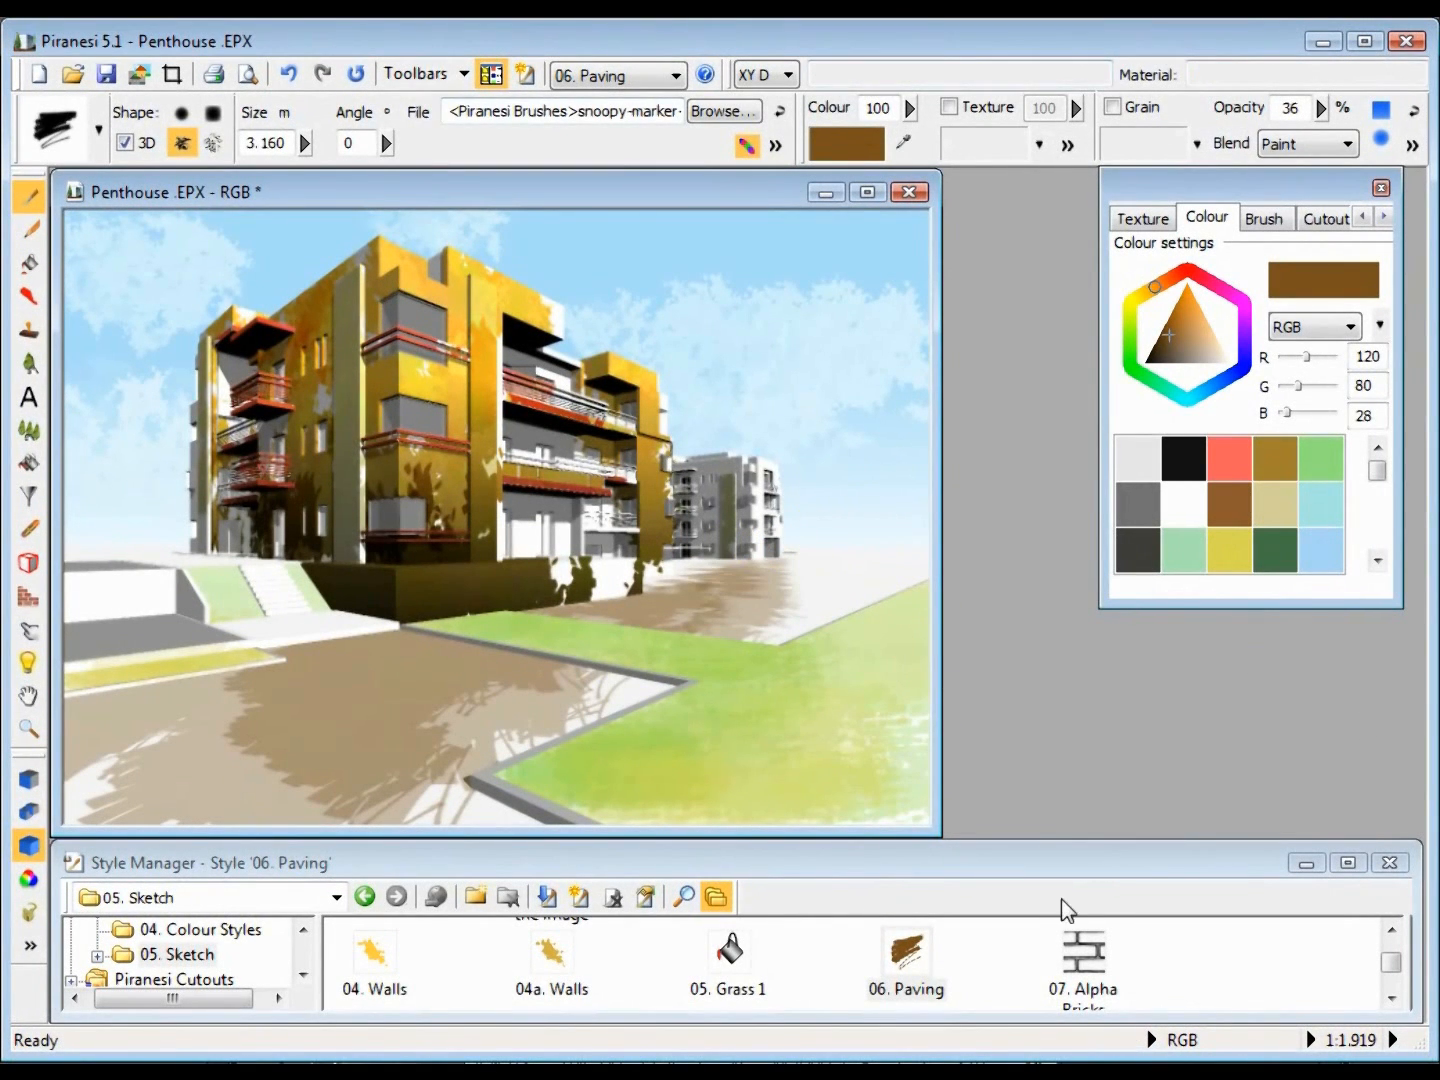
- Brush the 07. Alpha Bricks texture onto parts of the front columns and corner walls, and inspect the brickwork up close
{"action": "left_click", "coordinate": [1103, 973]}
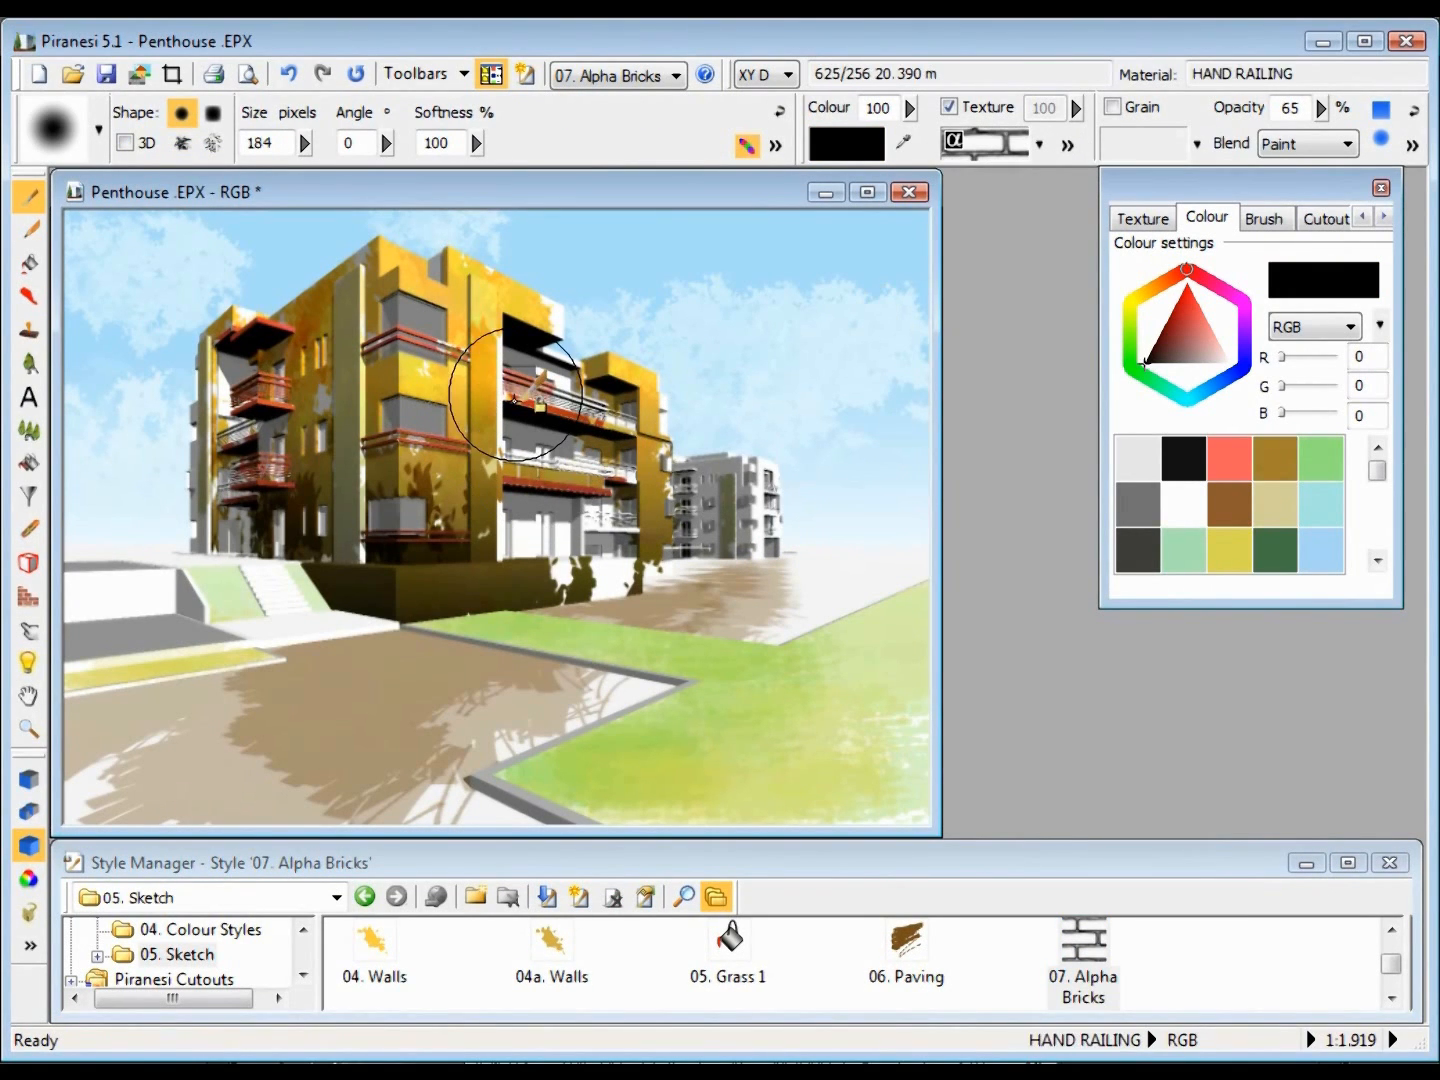
{"action": "left_click", "coordinate": [480, 309]}
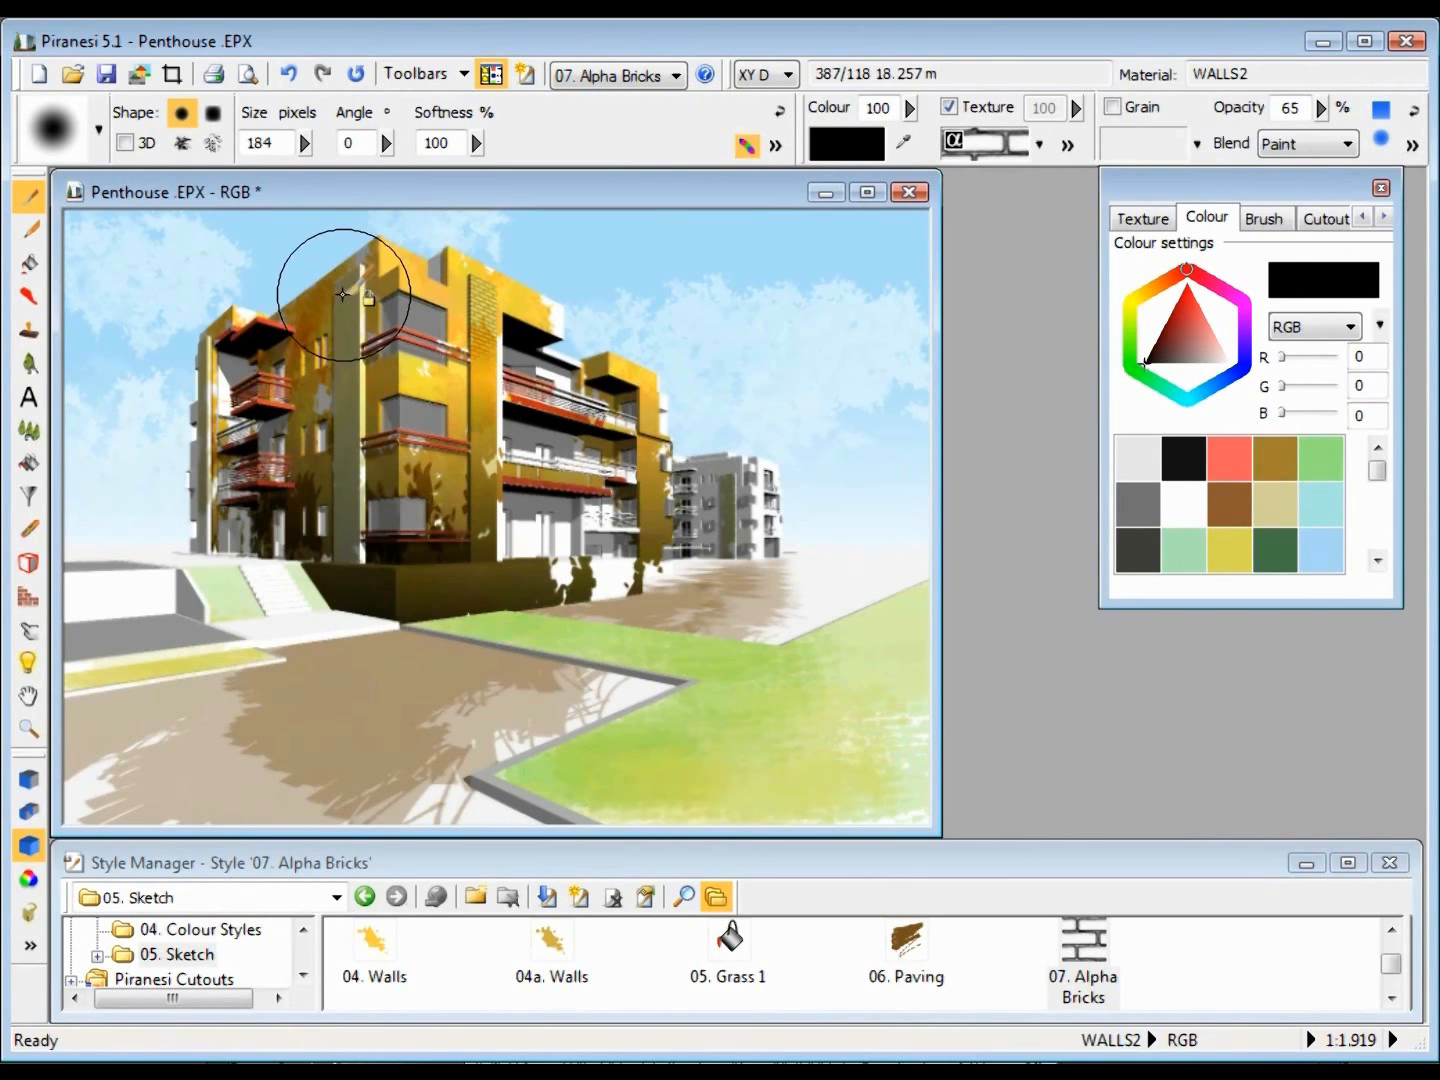
{"action": "left_click_drag", "start_coordinate": [411, 292], "coordinate": [411, 470]}
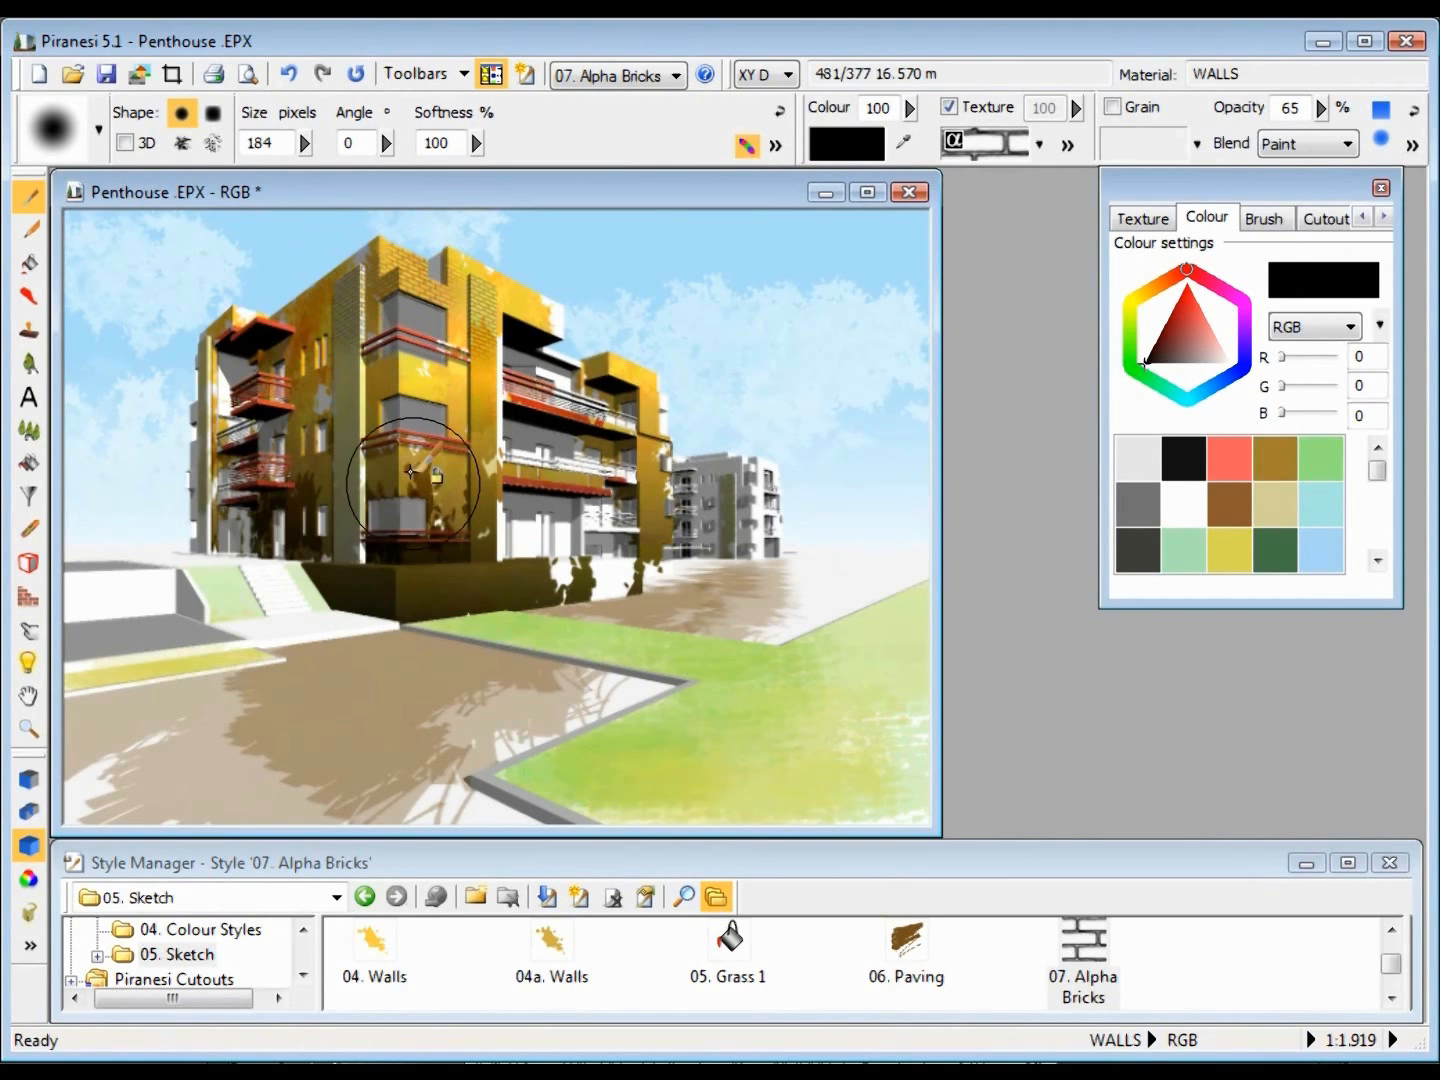
{"action": "left_click", "coordinate": [446, 461]}
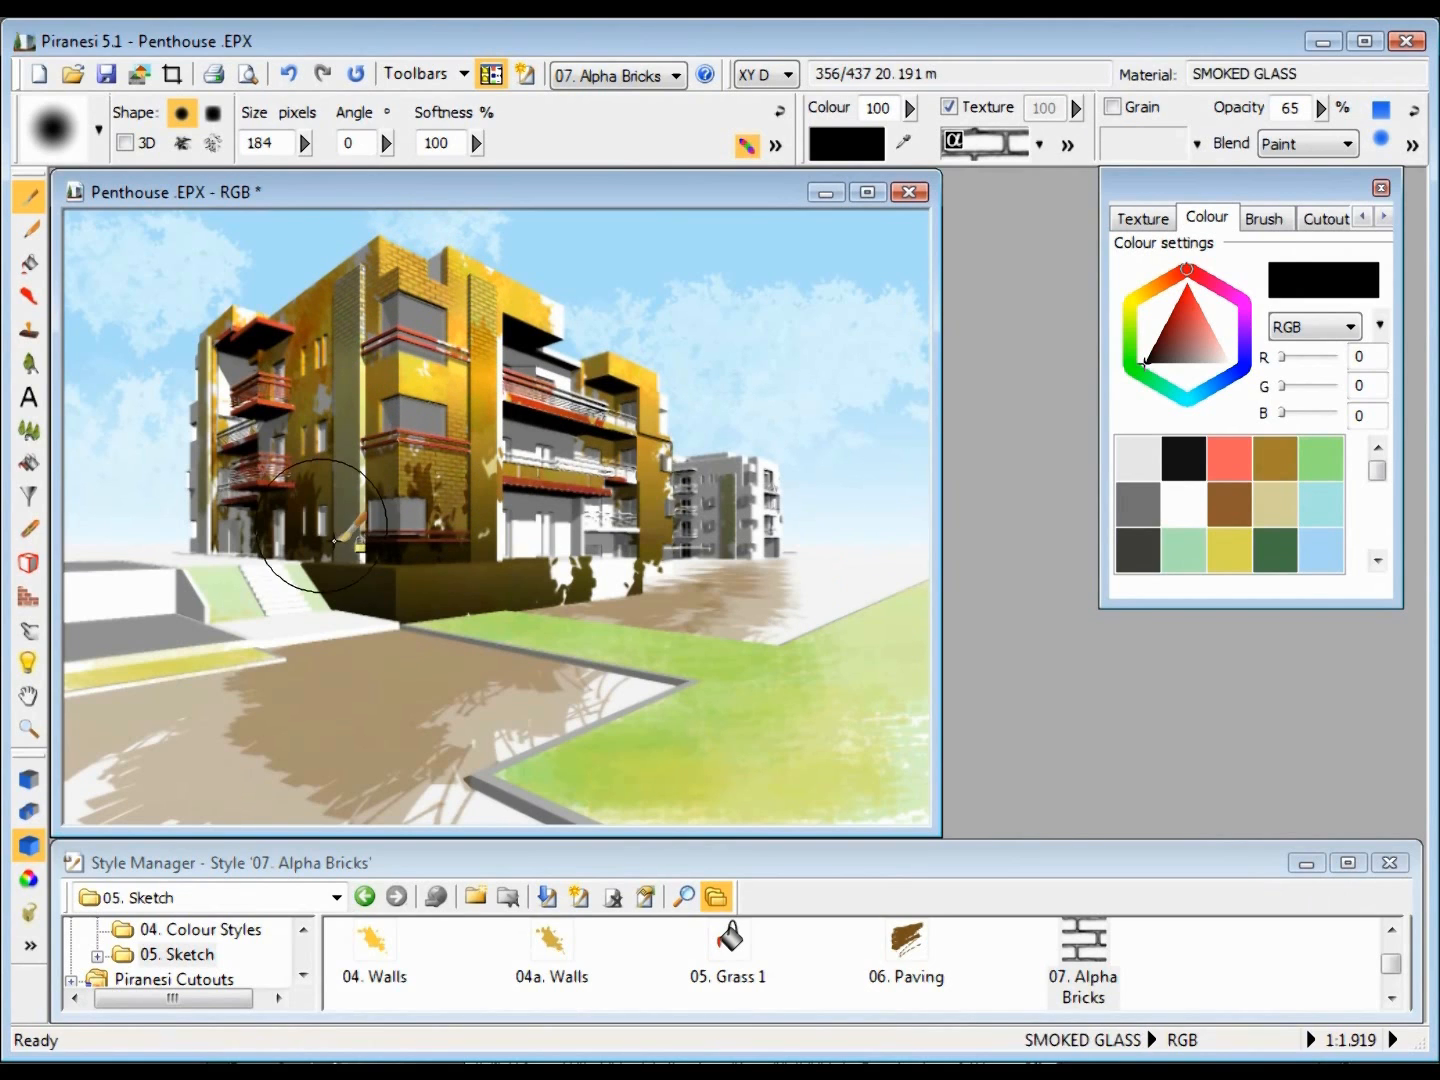
{"action": "scroll", "coordinate": [491, 411], "scroll_direction": "up", "scroll_amount": 3}
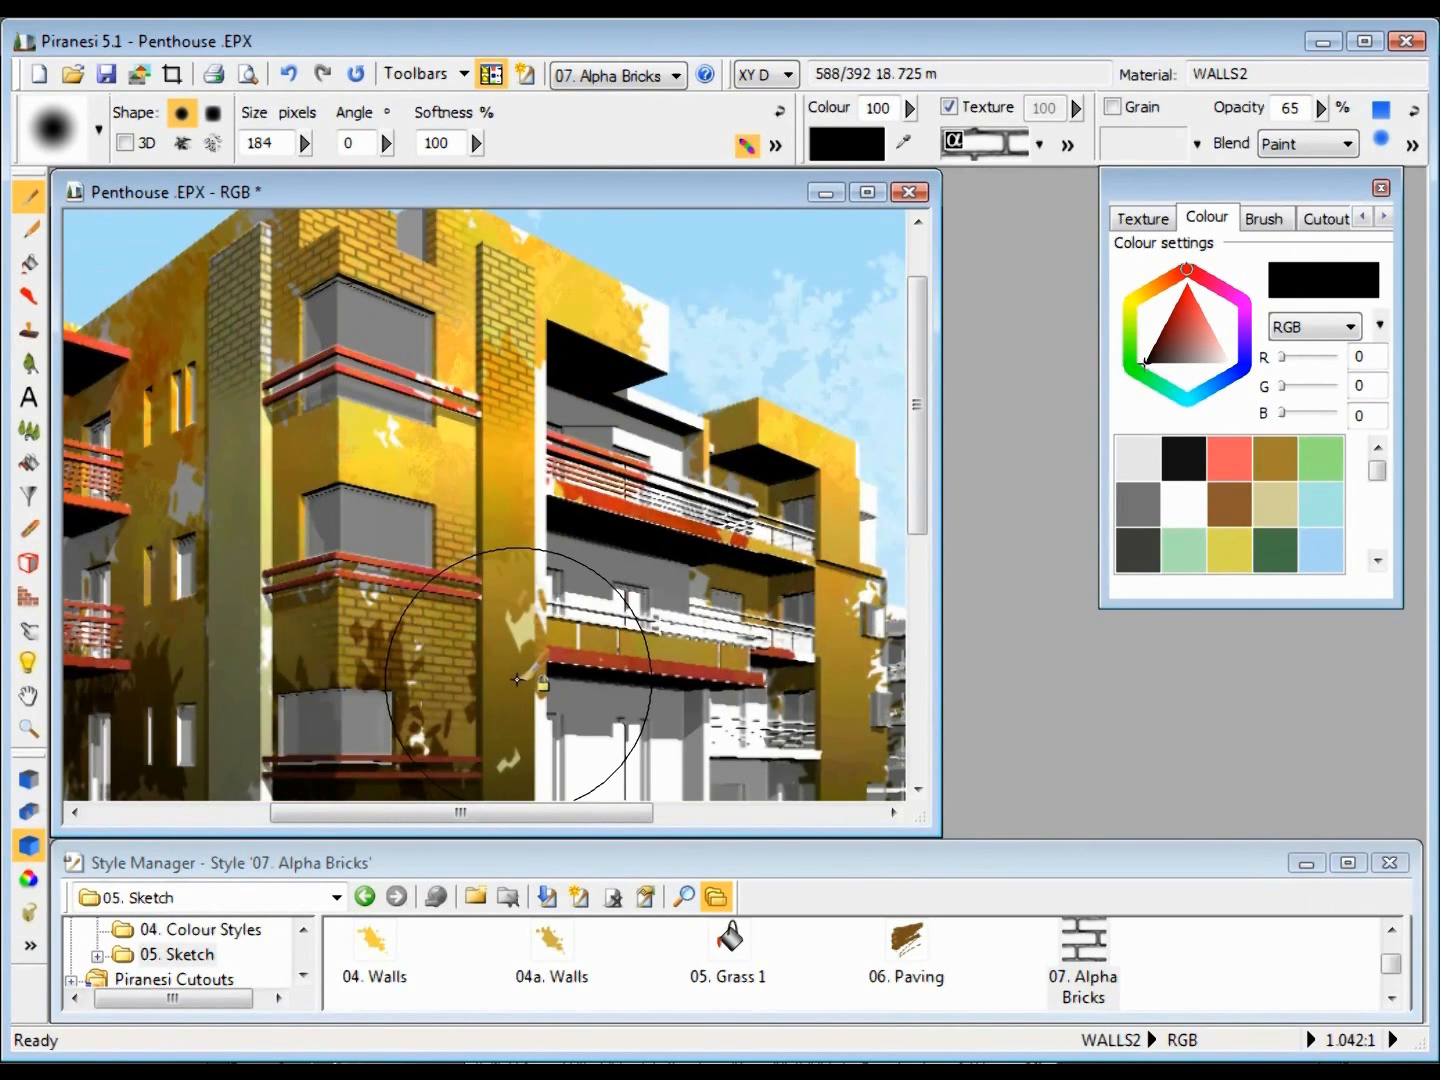
{"action": "scroll", "coordinate": [519, 667], "scroll_direction": "down", "scroll_amount": 3}
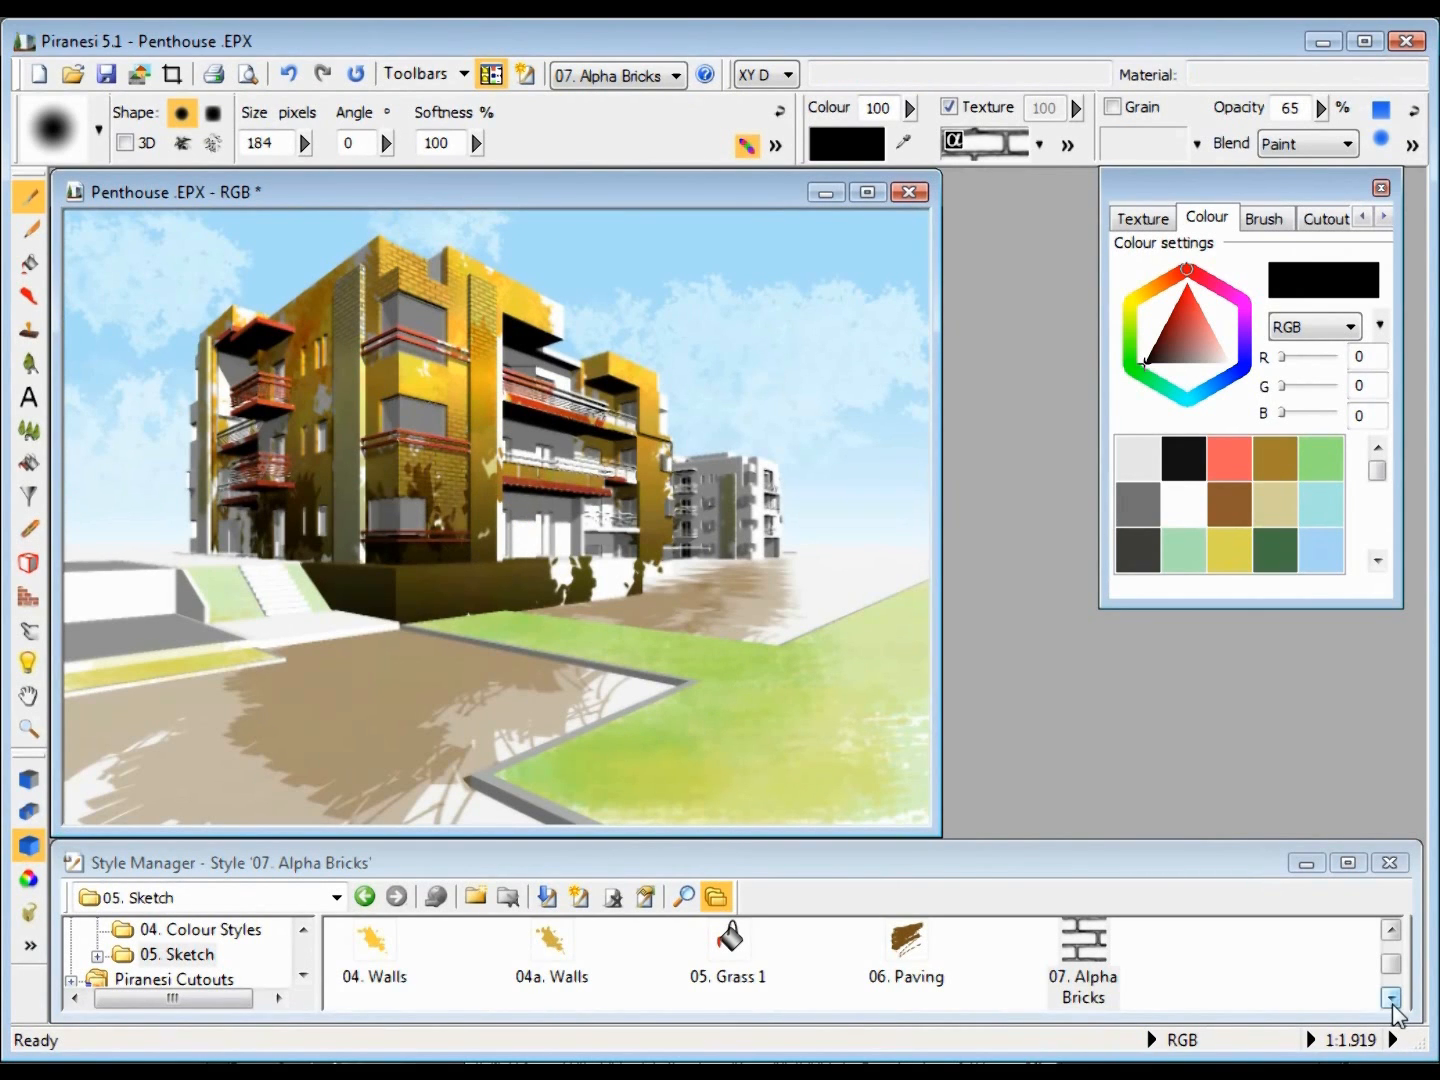
{"action": "left_click", "coordinate": [1391, 930]}
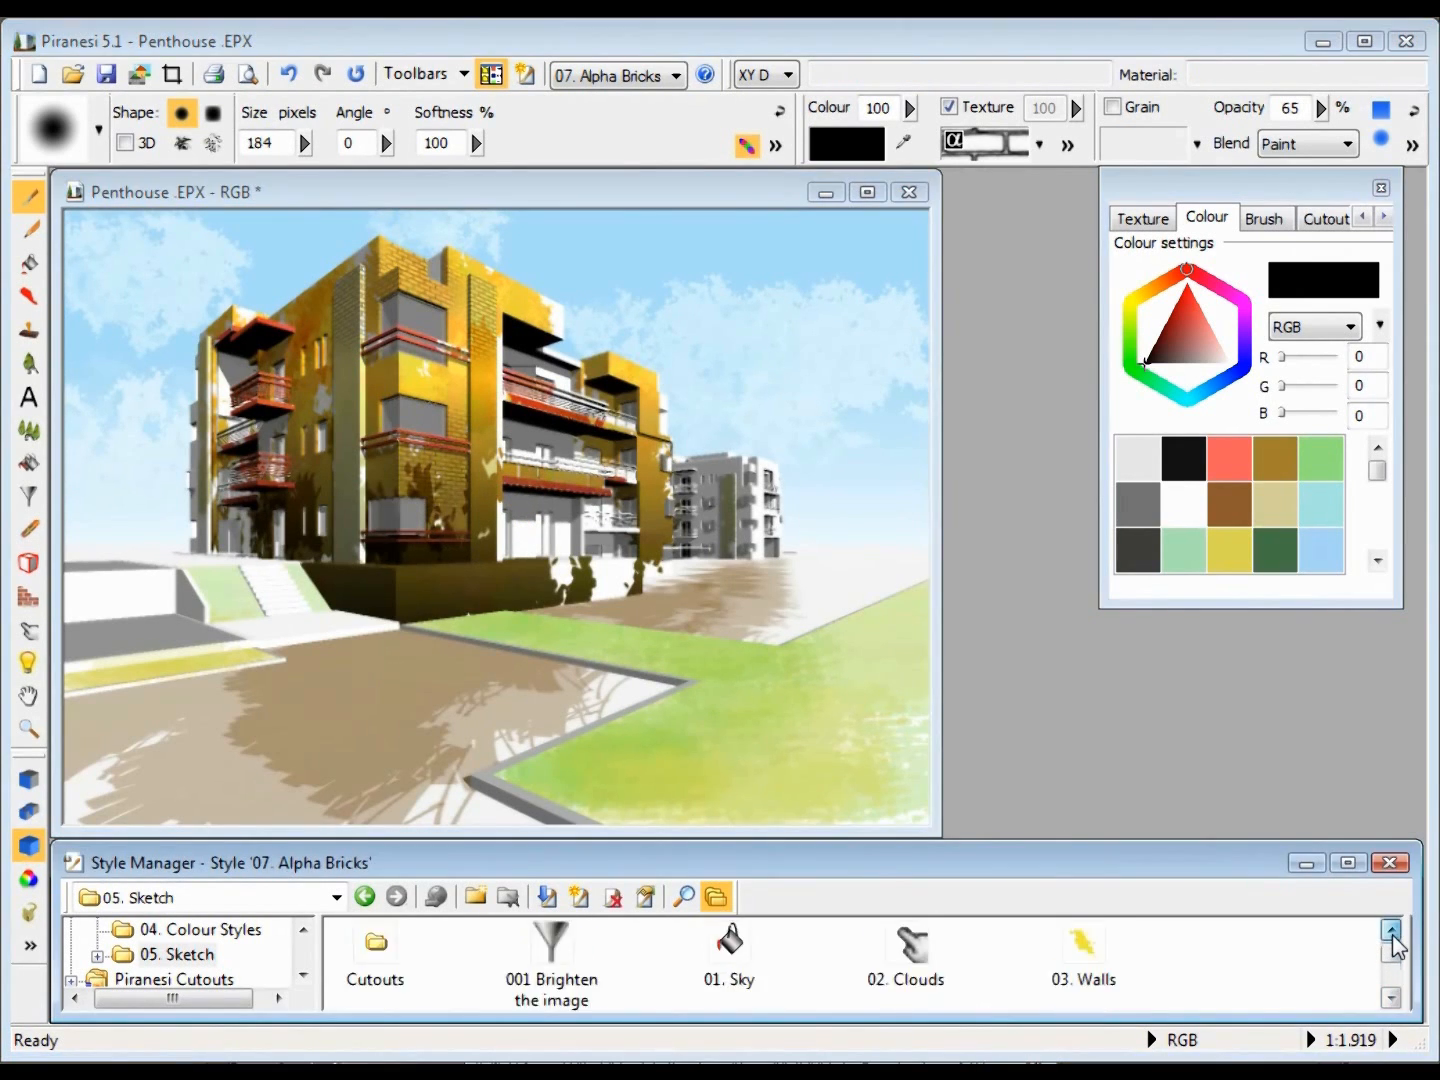
- Fill the brown foreground paving with the stone joint pattern of the 08. Crazy paving style
{"action": "left_click", "coordinate": [1391, 997]}
{"action": "left_click", "coordinate": [1391, 996]}
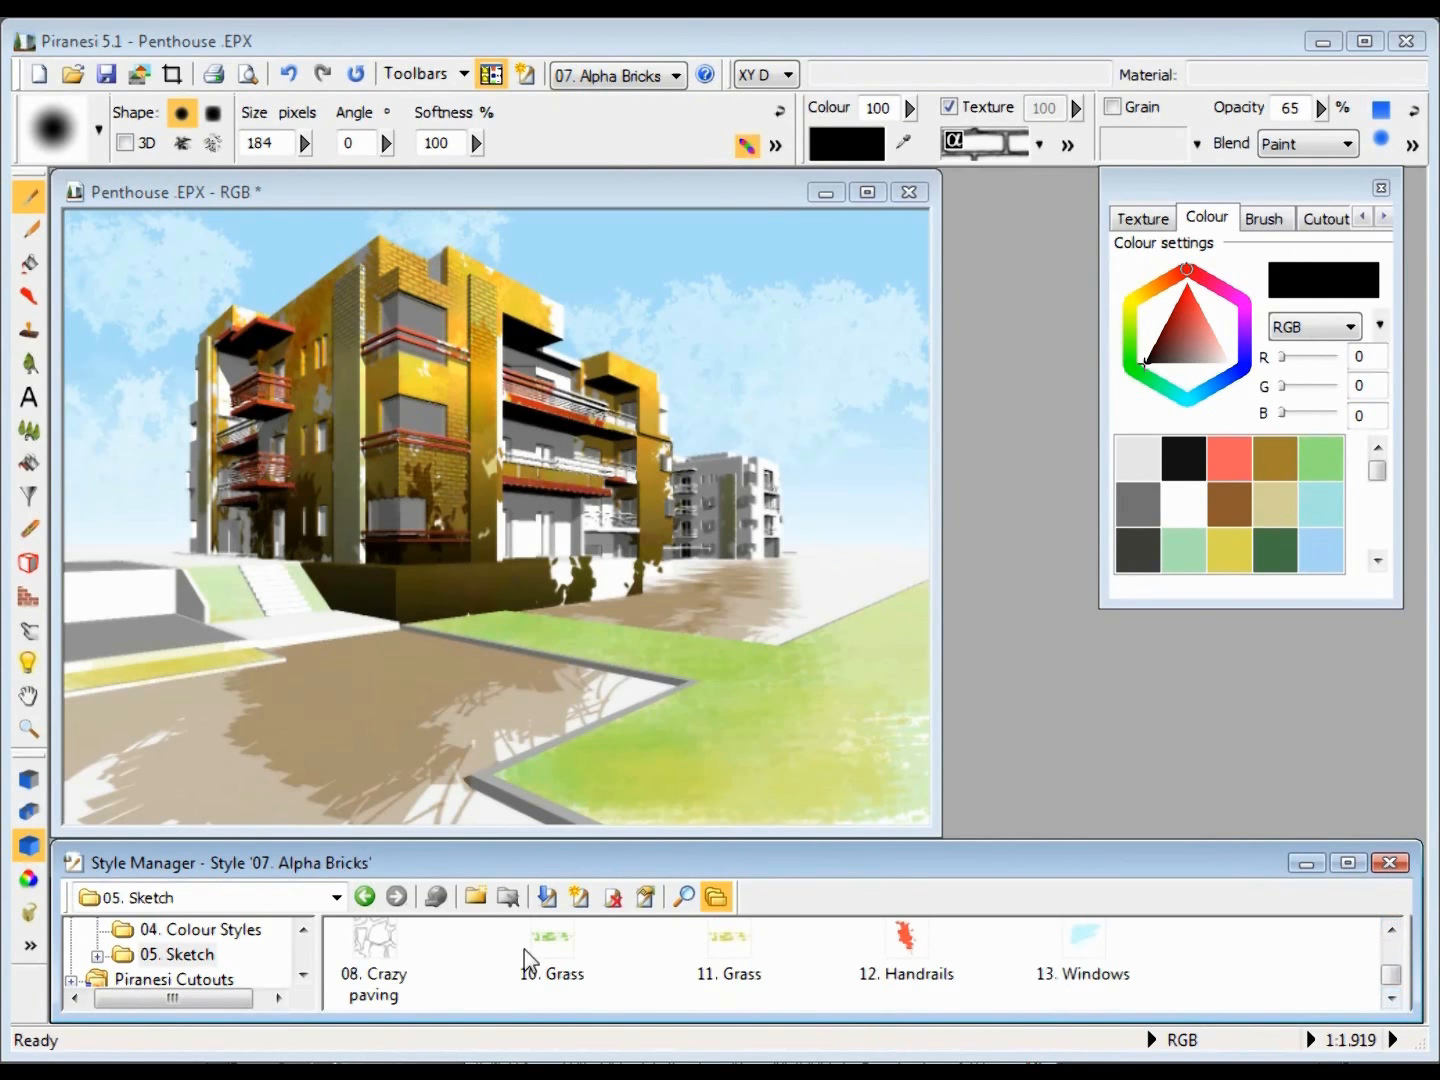
{"action": "left_click", "coordinate": [363, 950]}
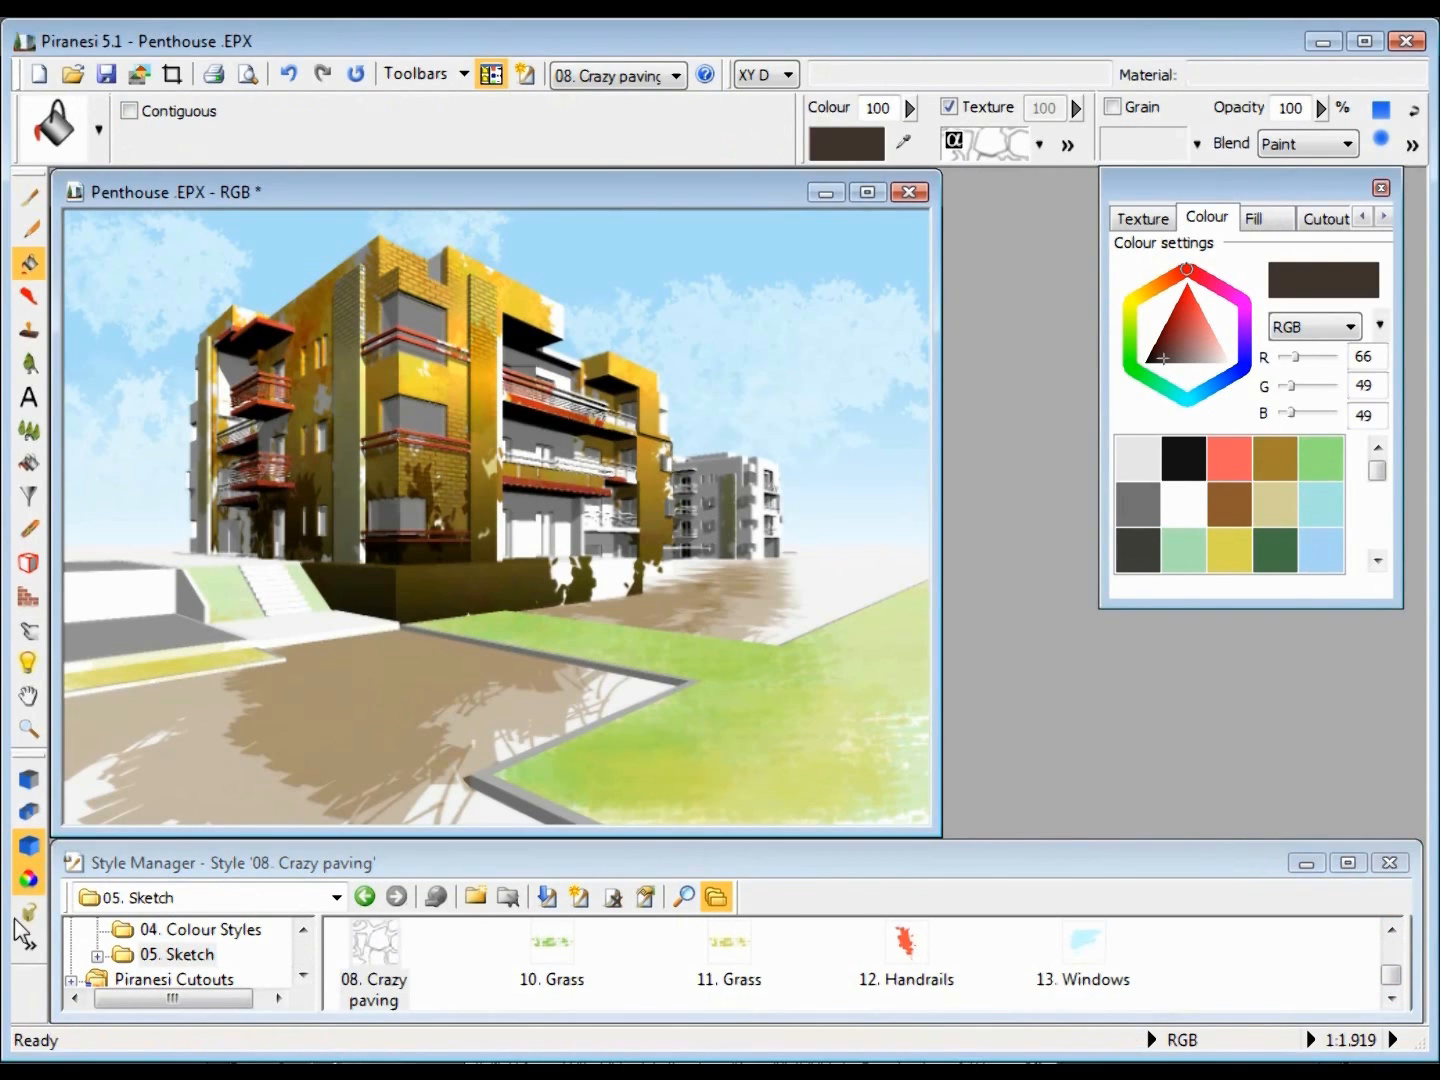
{"action": "left_click", "coordinate": [356, 705]}
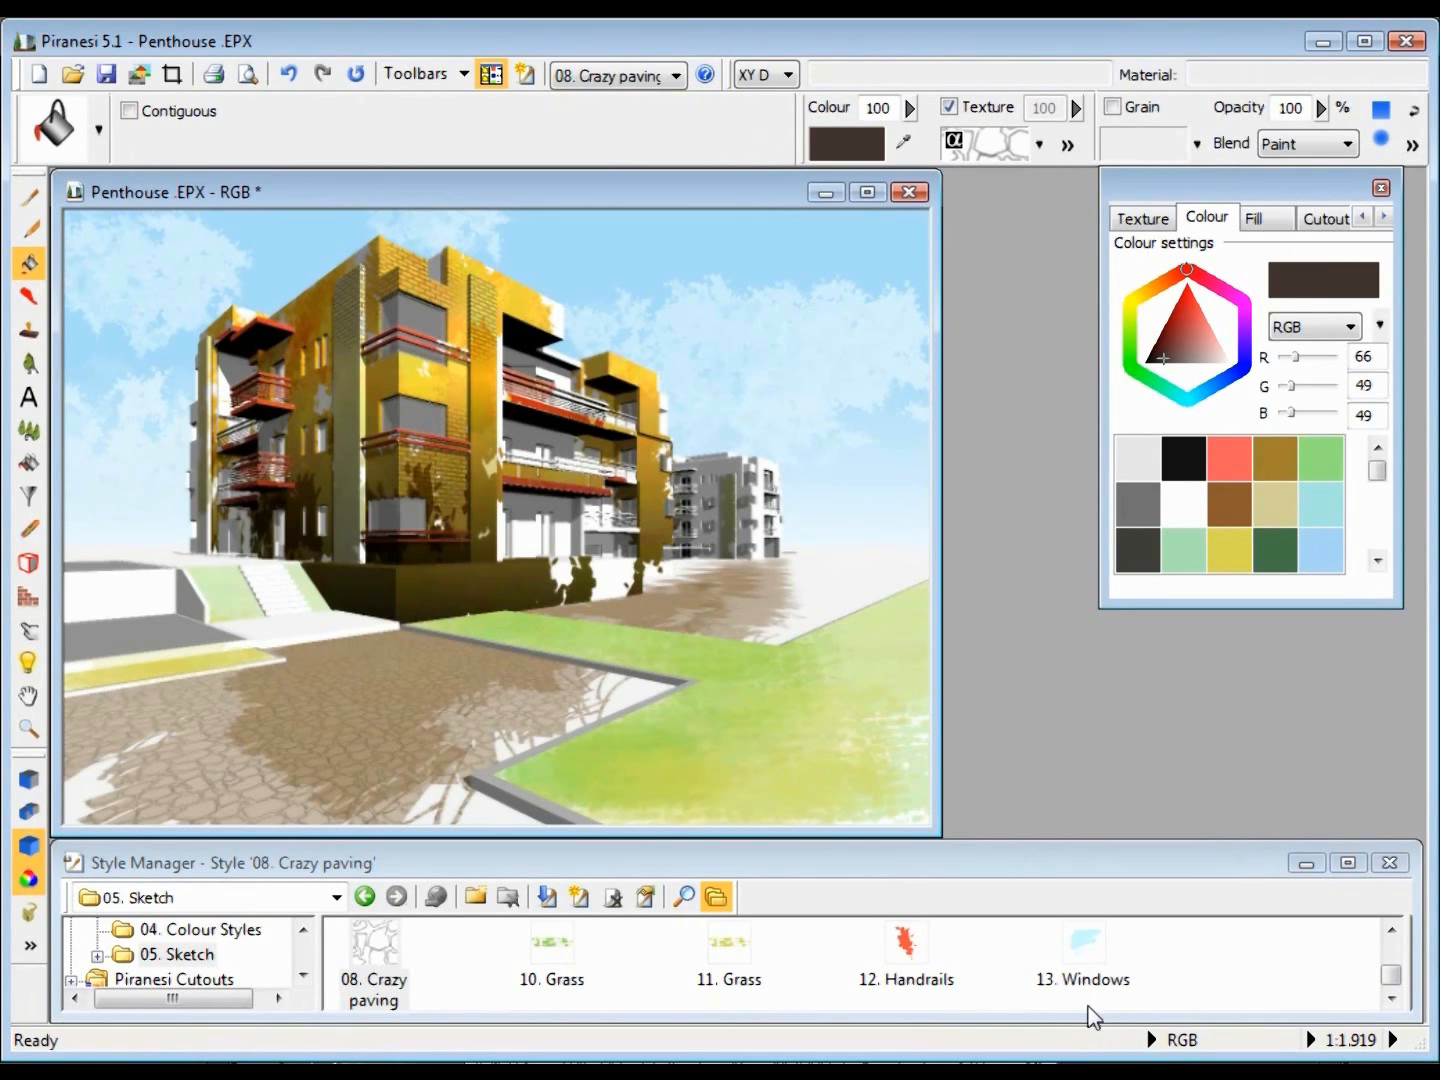
- Paint light blue strokes over the window glass on the building's corner, side and right-hand facades with the 13. Windows style
{"action": "left_click", "coordinate": [1076, 952]}
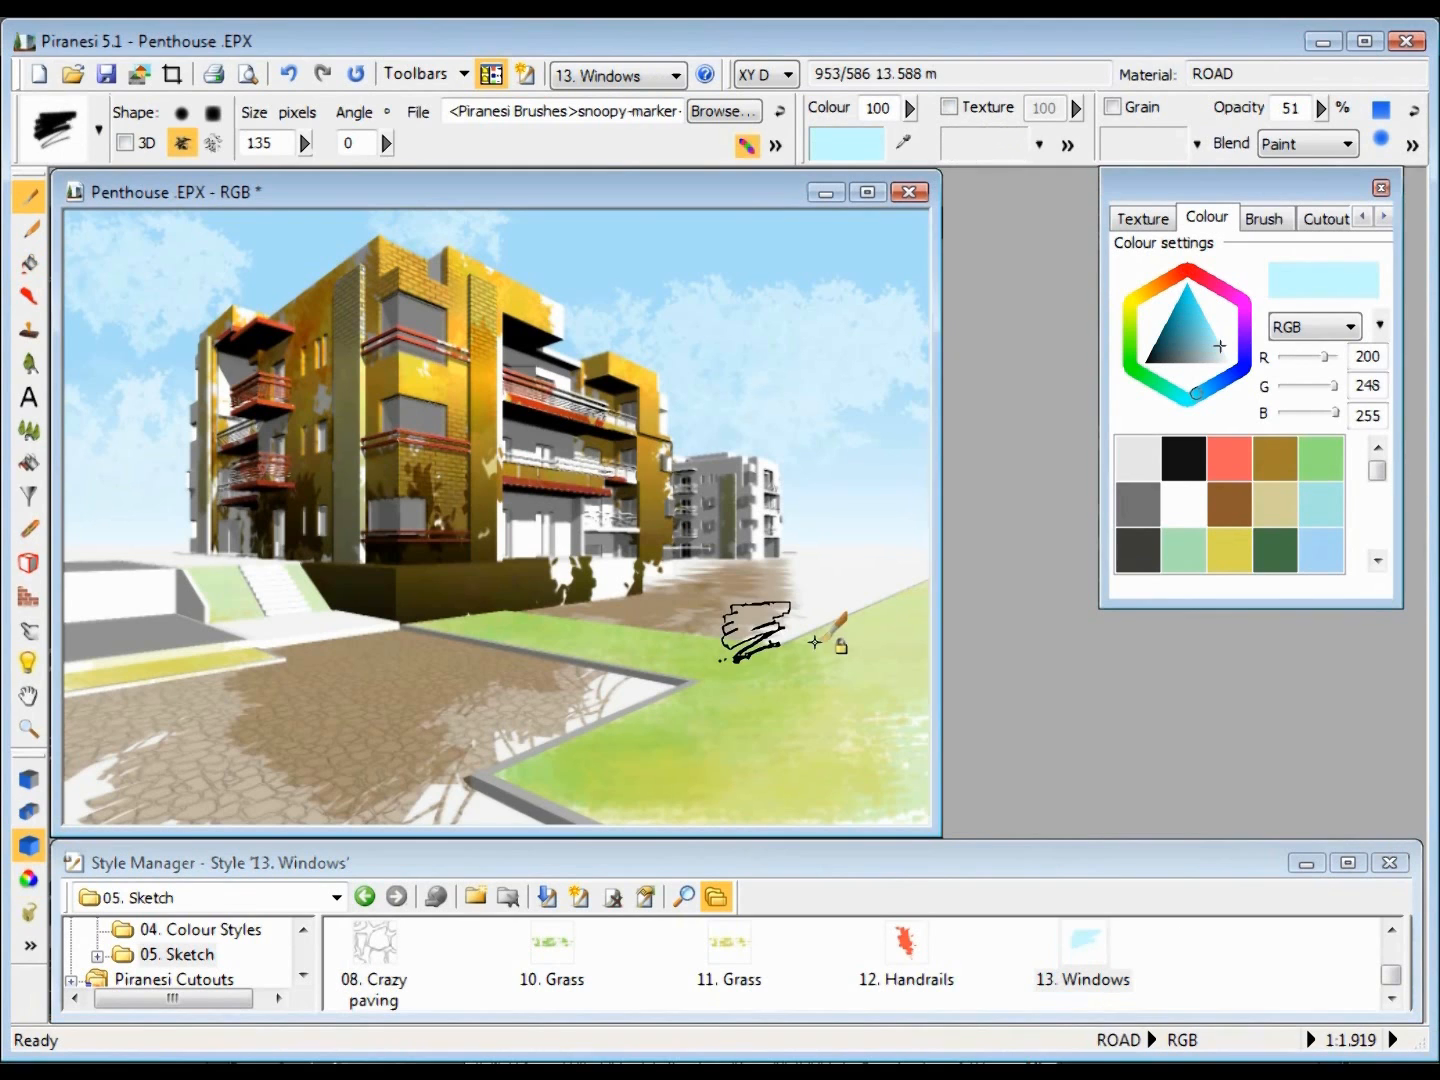
{"action": "mouse_move", "coordinate": [398, 333]}
{"action": "left_mouse_down"}
{"action": "mouse_move", "coordinate": [414, 541]}
{"action": "mouse_move", "coordinate": [410, 300]}
{"action": "left_mouse_up"}
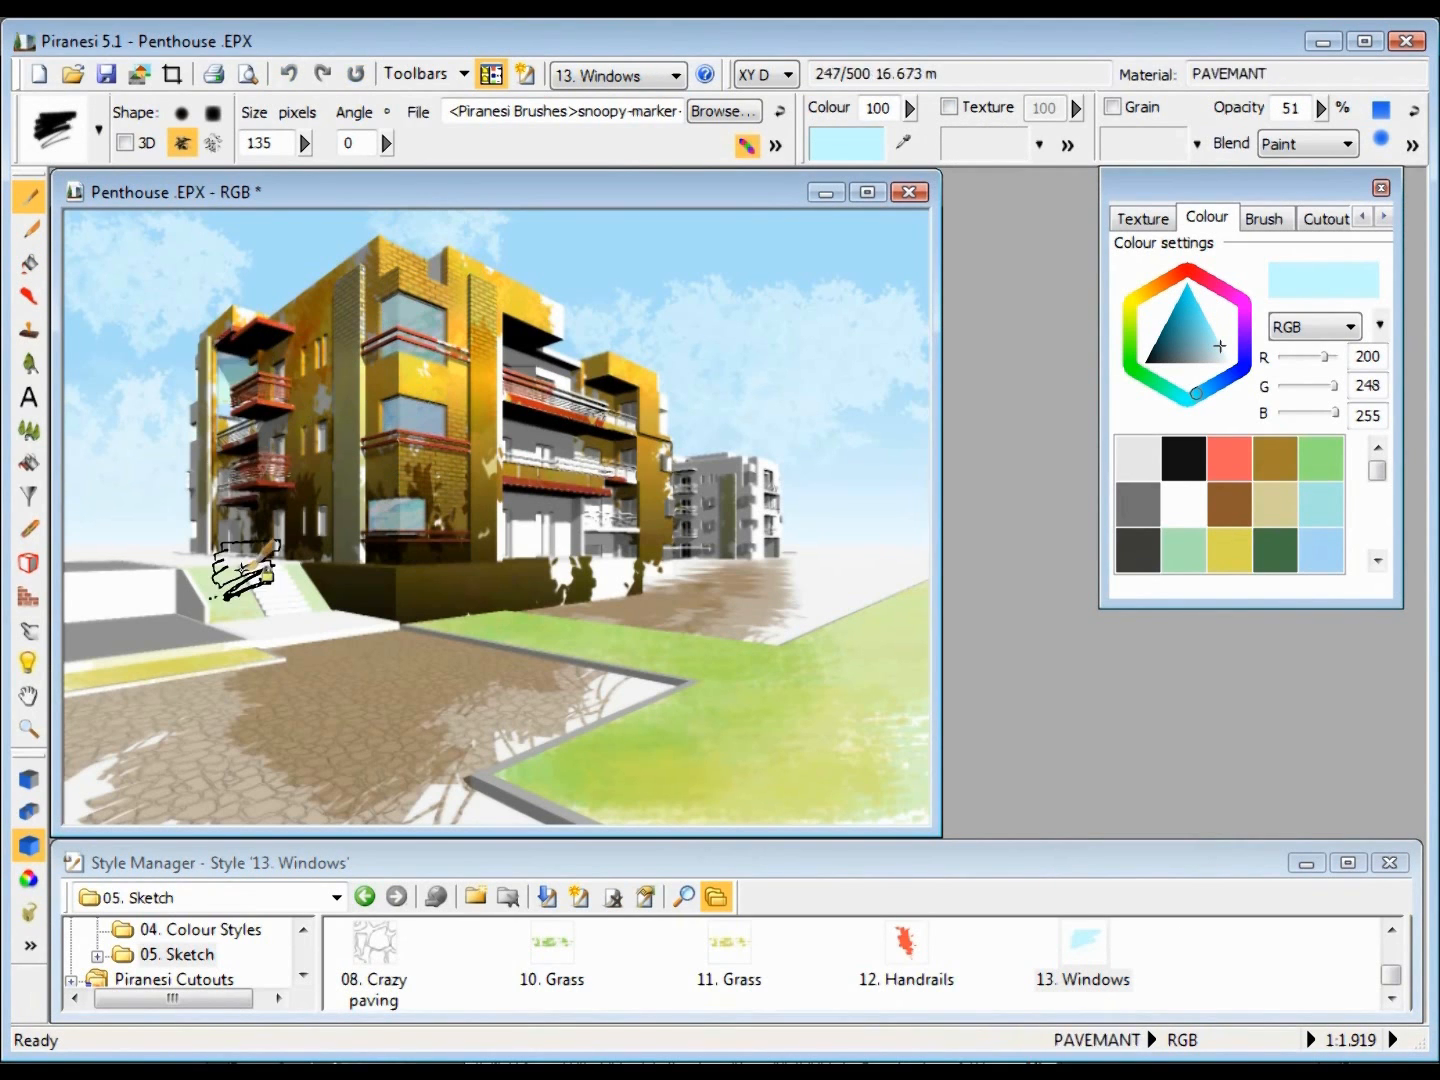
{"action": "left_click_drag", "start_coordinate": [501, 532], "coordinate": [518, 540]}
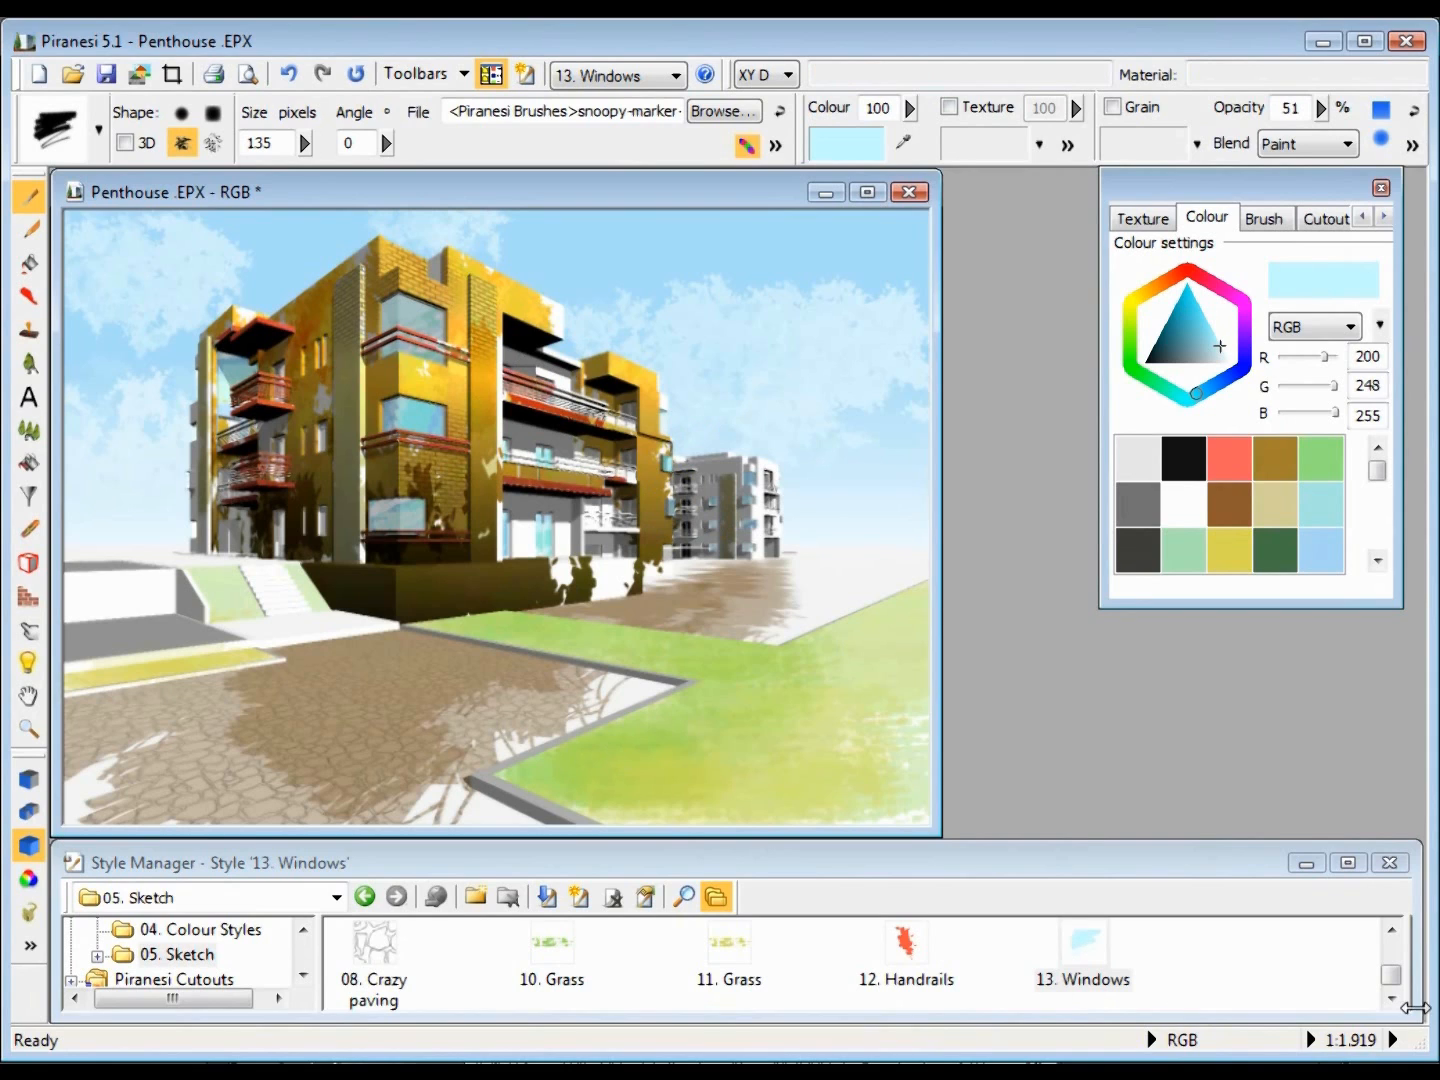
- Open the Cutouts category inside the 05. Sketch styles
{"action": "left_click", "coordinate": [1390, 998]}
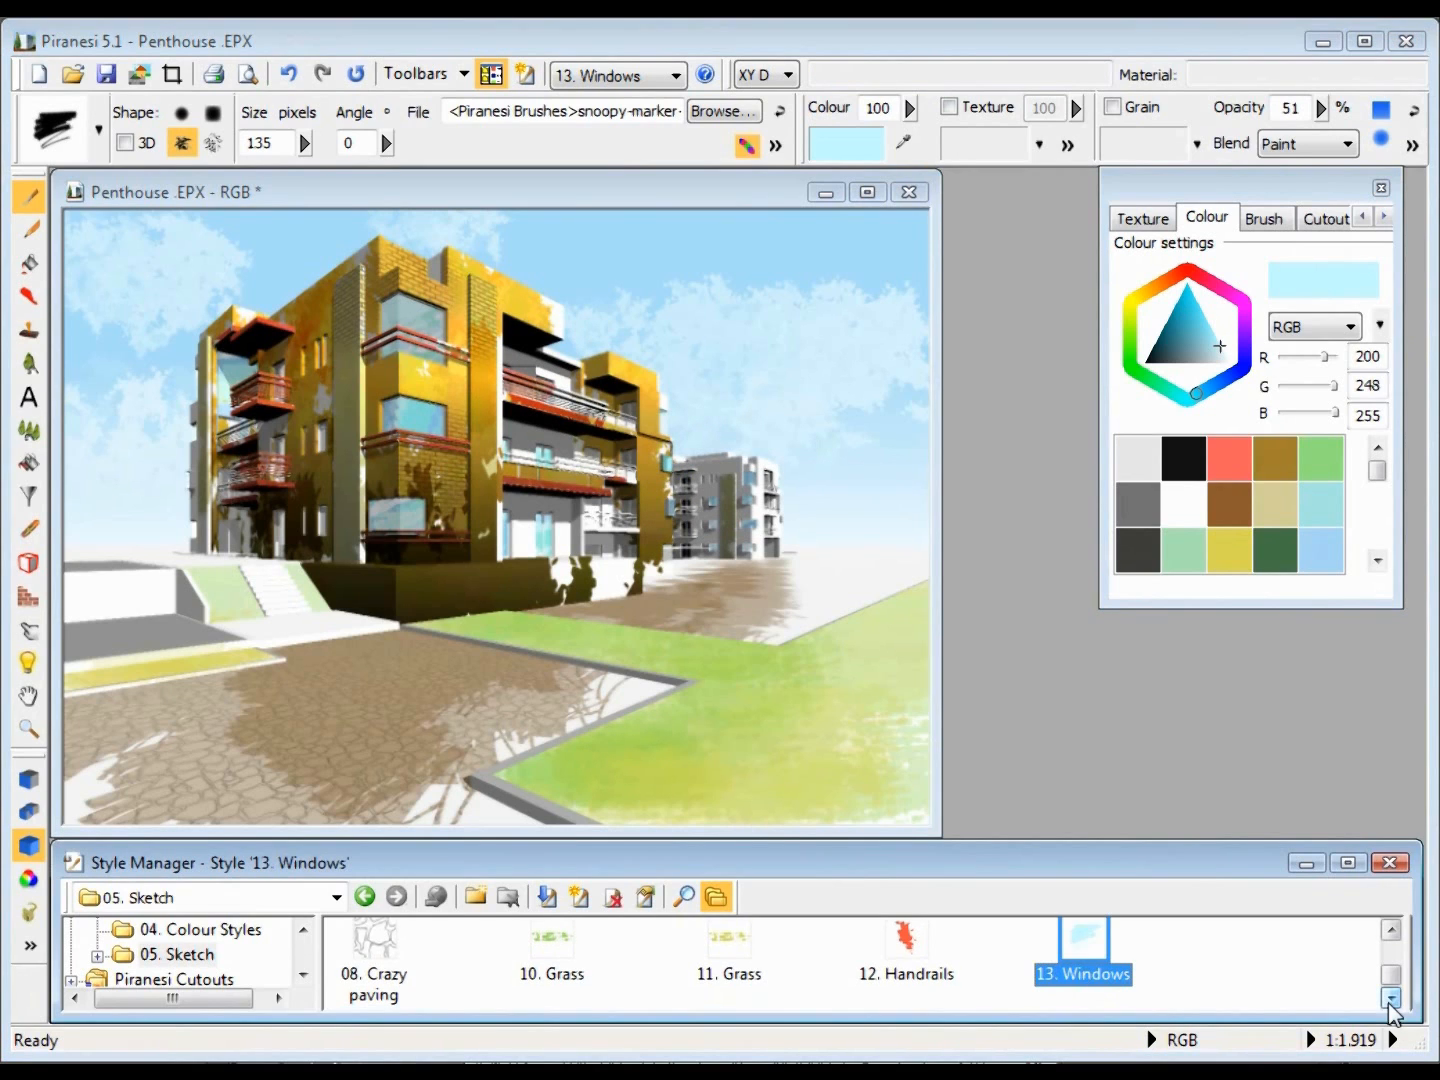
{"action": "double_click", "coordinate": [185, 956]}
{"action": "left_click", "coordinate": [192, 954]}
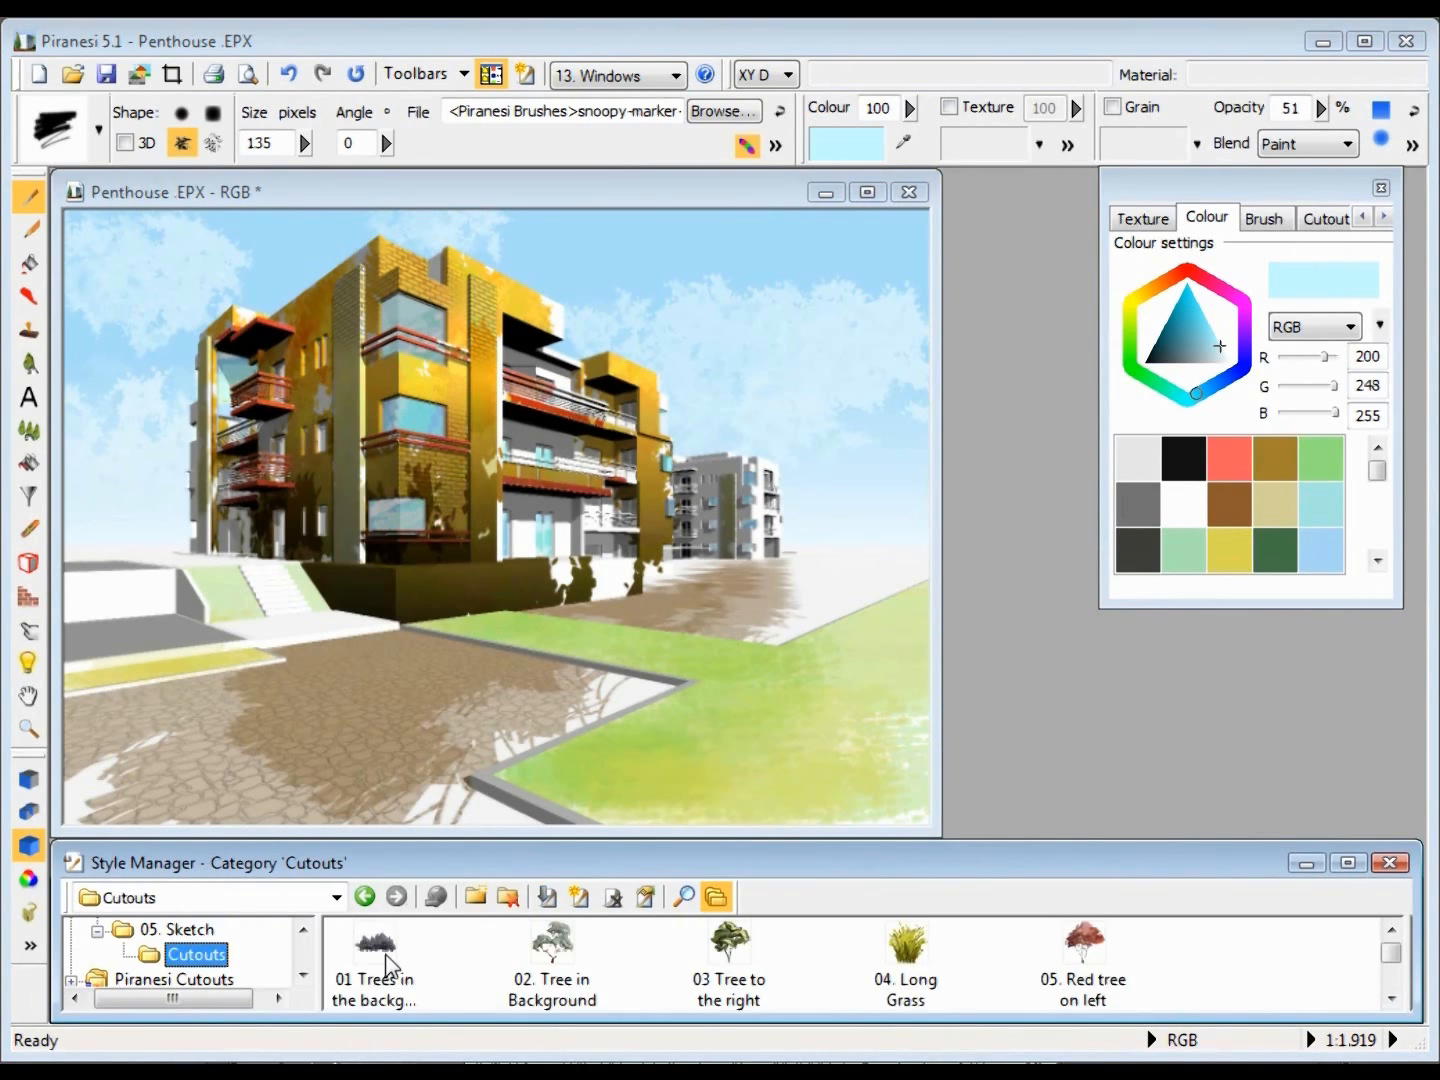